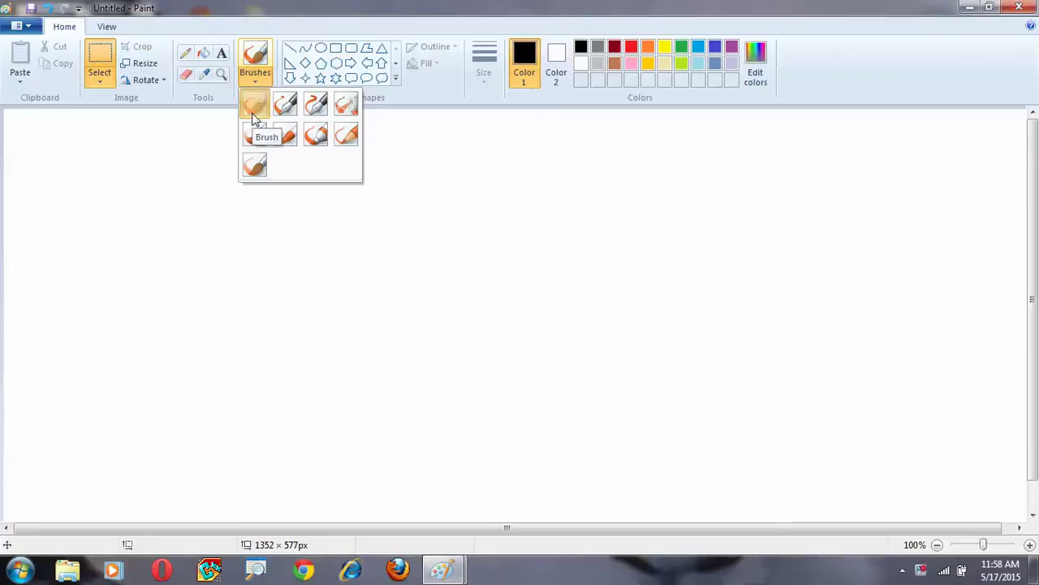
- Paint a long thin red stroke near the canvas top with the Brush, plus a second one below it at the thickest size
click(254, 114)
click(632, 49)
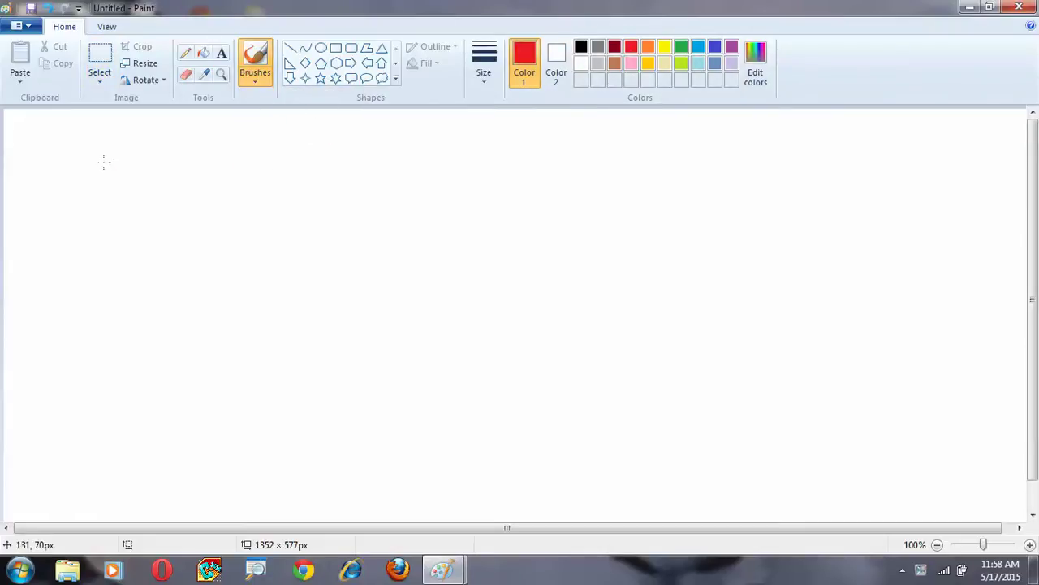
mouse_move(106, 167)
mouse_down()
mouse_move(430, 164)
mouse_move(501, 148)
mouse_move(620, 143)
mouse_up()
click(484, 72)
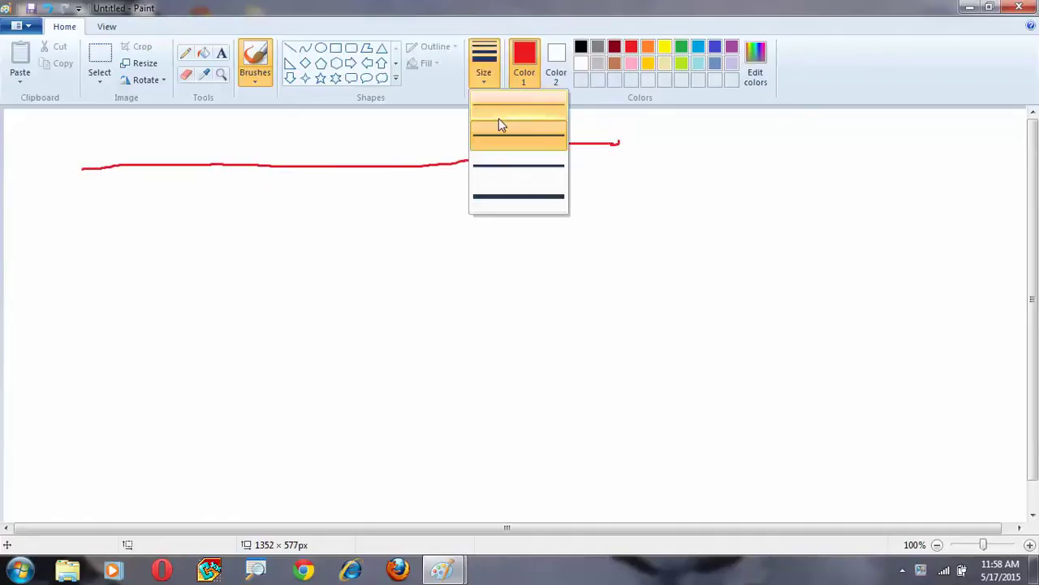
click(486, 199)
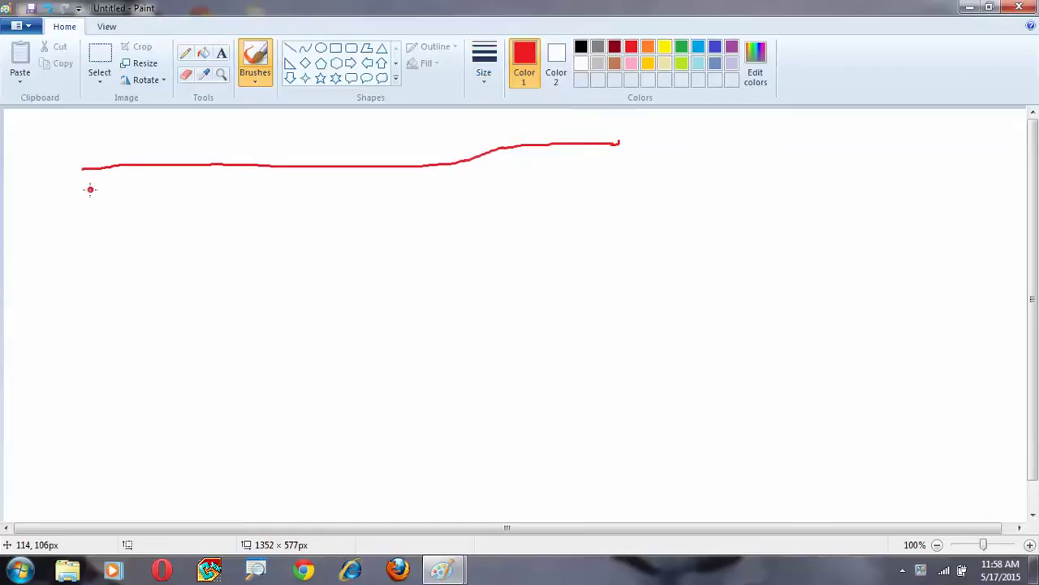
mouse_move(97, 193)
mouse_down()
mouse_move(153, 198)
mouse_move(213, 185)
mouse_move(364, 201)
mouse_move(563, 190)
mouse_move(646, 167)
mouse_move(690, 172)
mouse_up()
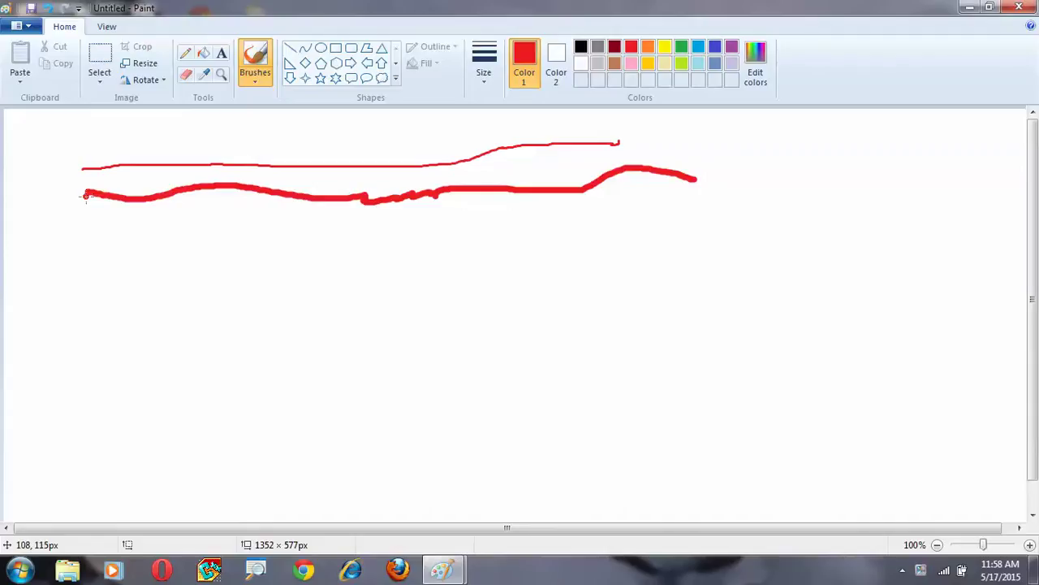
- Paint a long wavy red stroke below the two existing lines with Calligraphy brush 1
click(255, 77)
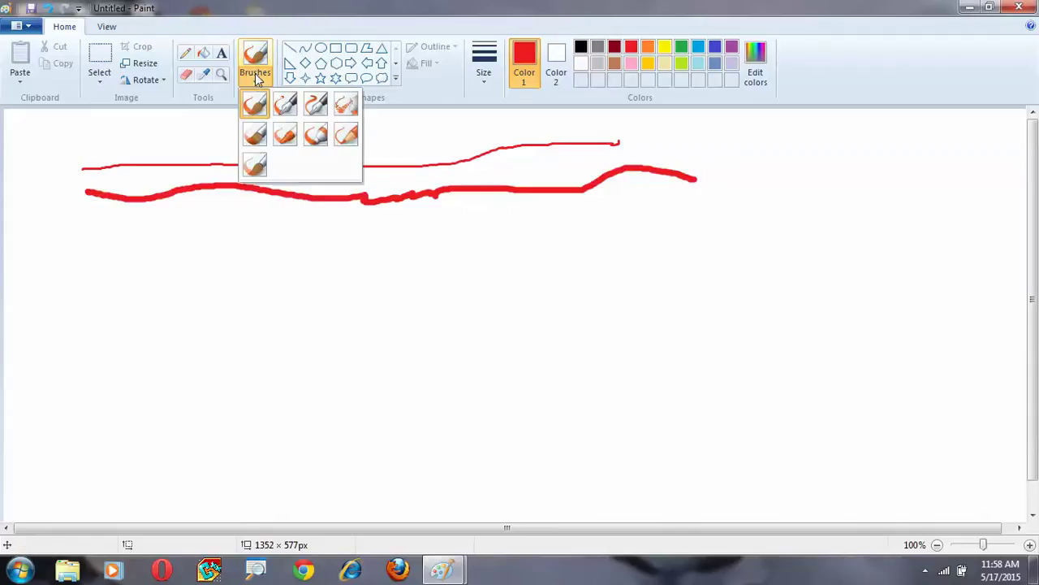
click(287, 116)
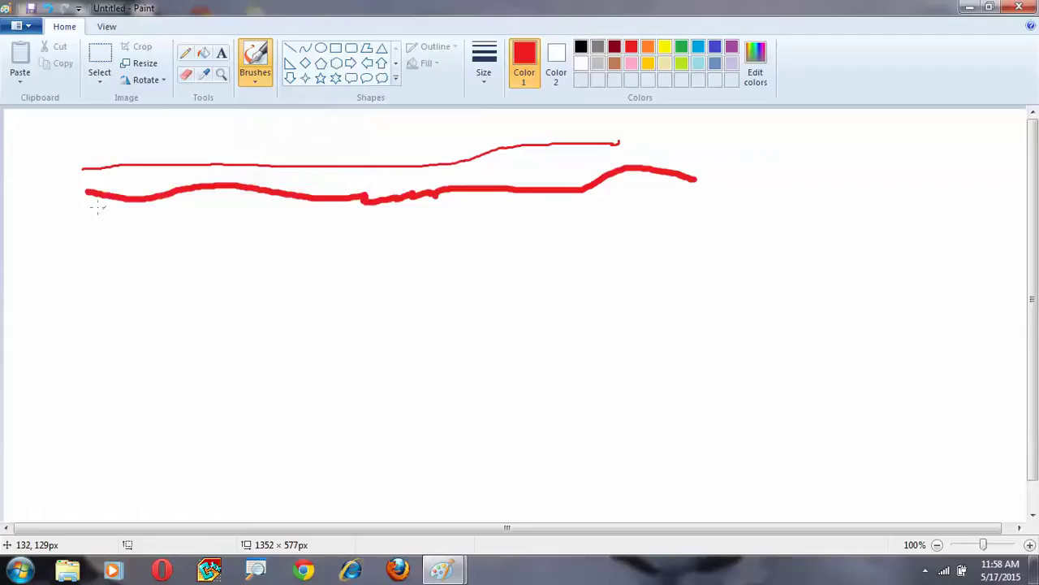
mouse_move(119, 227)
mouse_down()
mouse_move(304, 225)
mouse_move(452, 250)
mouse_move(535, 218)
mouse_move(622, 213)
mouse_move(690, 230)
mouse_move(703, 218)
mouse_up()
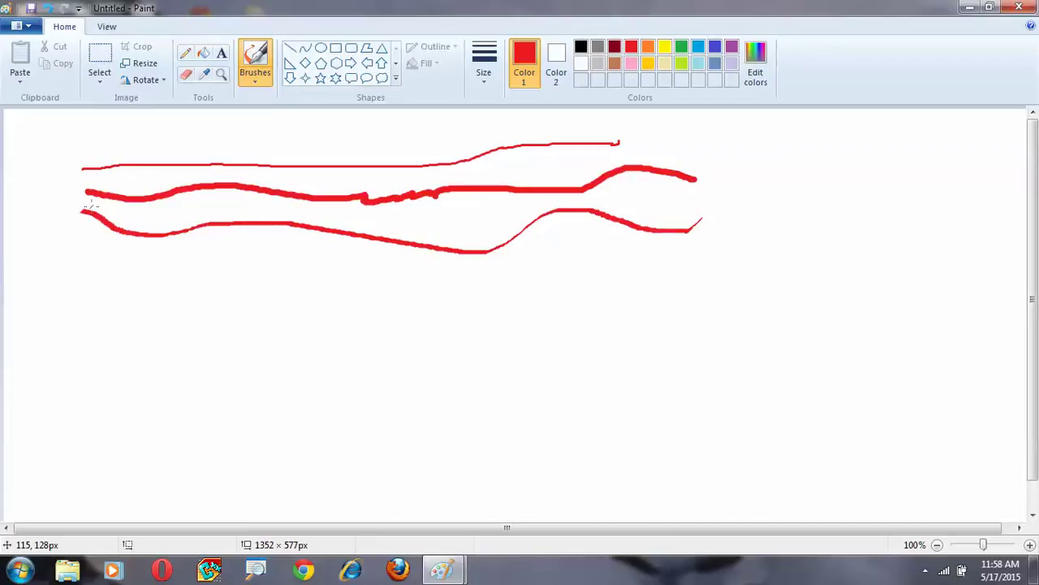
- Paint a short red stroke with Calligraphy brush 2 below the others, plus a long wavy one at the thickest size
click(253, 77)
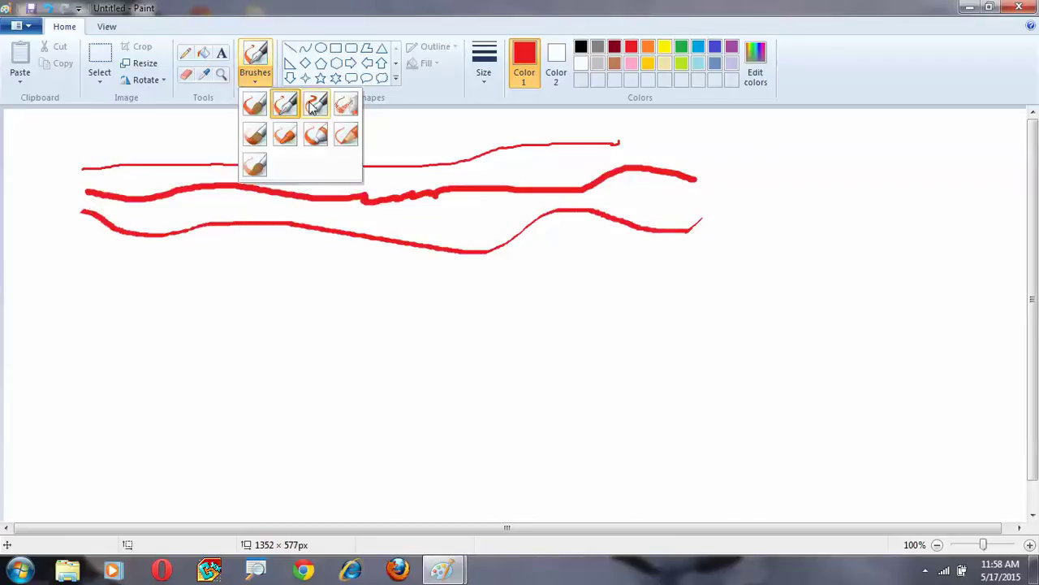
click(306, 106)
click(255, 74)
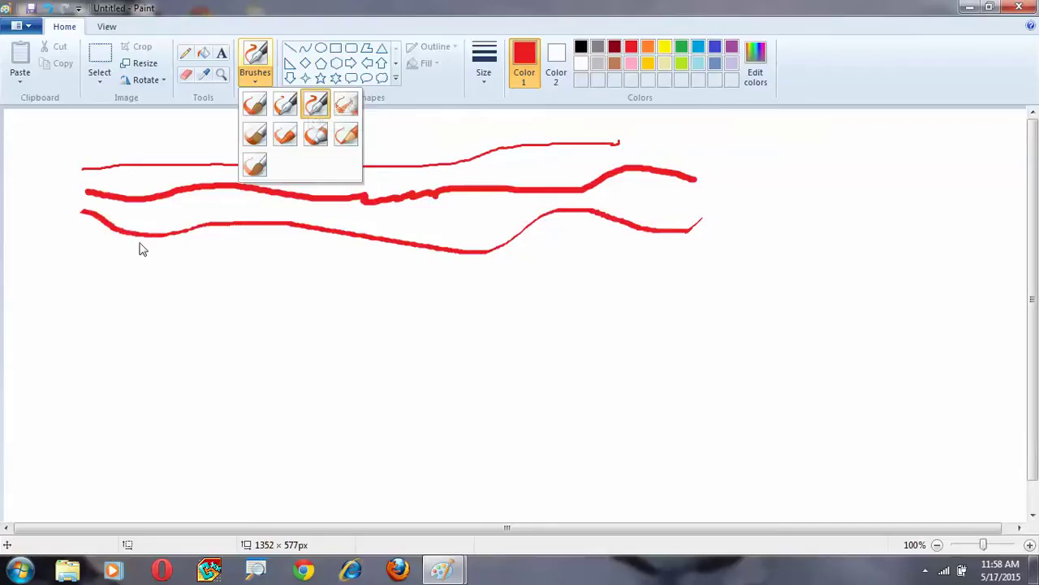
click(74, 235)
mouse_move(73, 234)
mouse_down()
mouse_move(98, 257)
mouse_move(241, 260)
mouse_up()
click(484, 69)
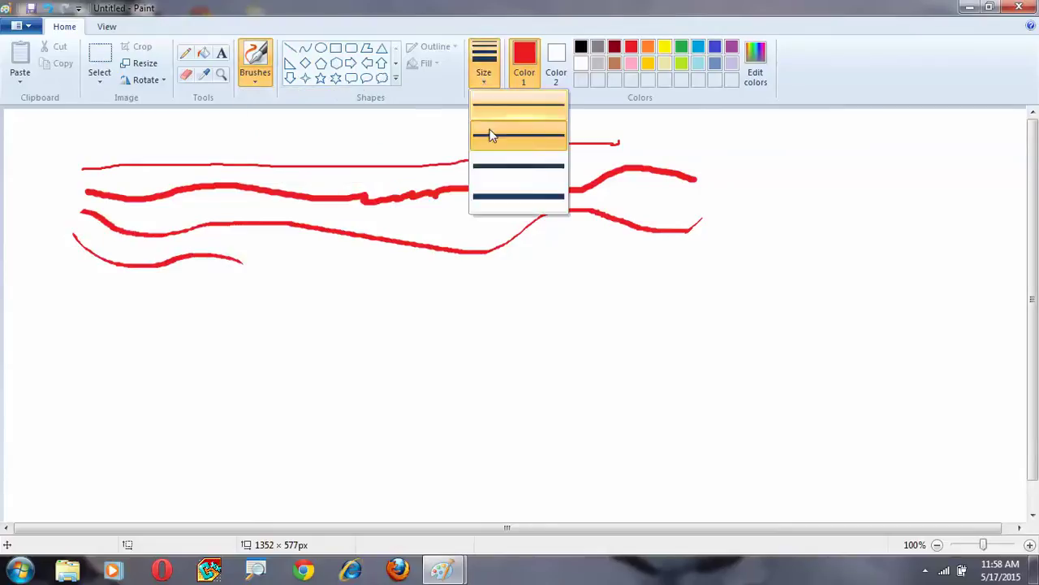
click(498, 195)
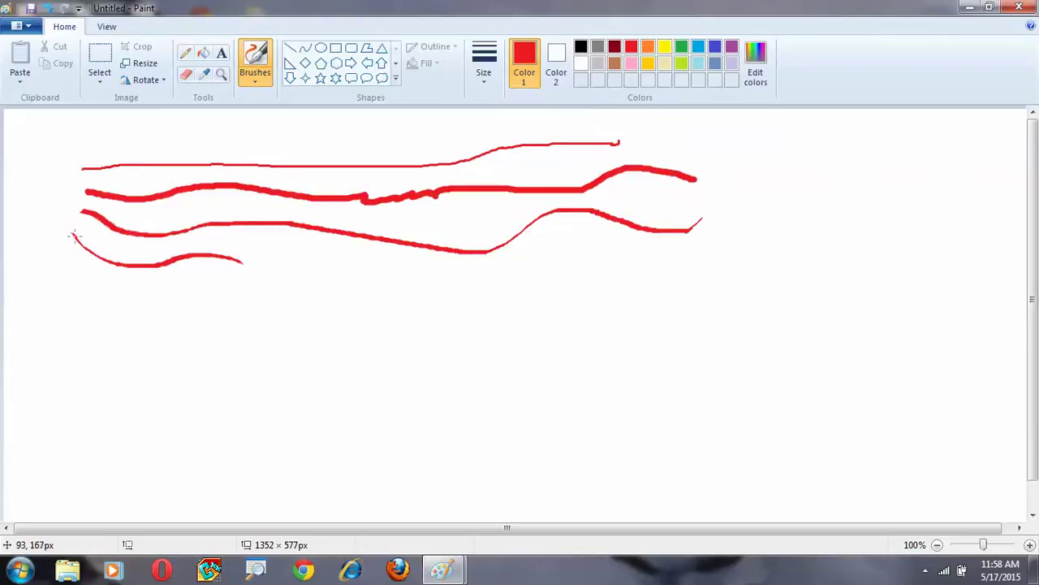
mouse_move(74, 237)
mouse_down()
mouse_move(148, 259)
mouse_move(208, 255)
mouse_move(282, 271)
mouse_move(317, 261)
mouse_move(488, 289)
mouse_move(528, 264)
mouse_move(621, 262)
mouse_up()
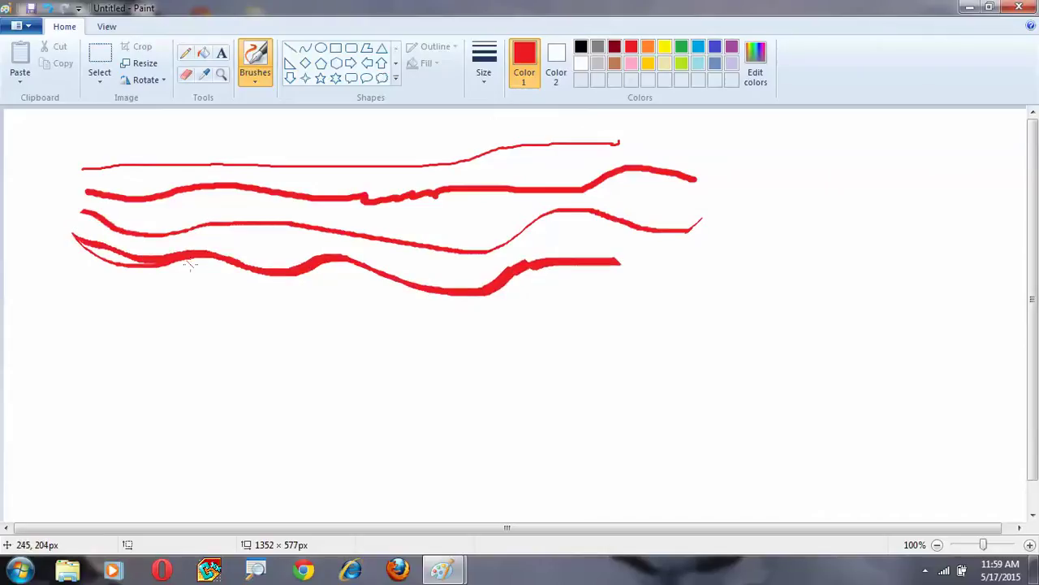
- Spray short red streaks below the lowest calligraphy stroke with the Airbrush
click(249, 81)
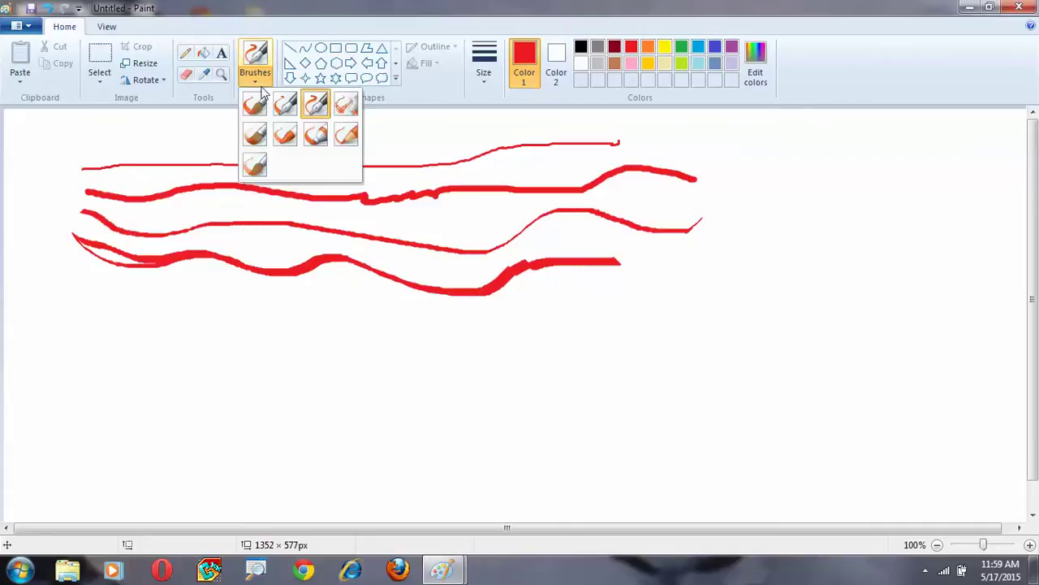
click(351, 113)
drag(91, 298, 188, 308)
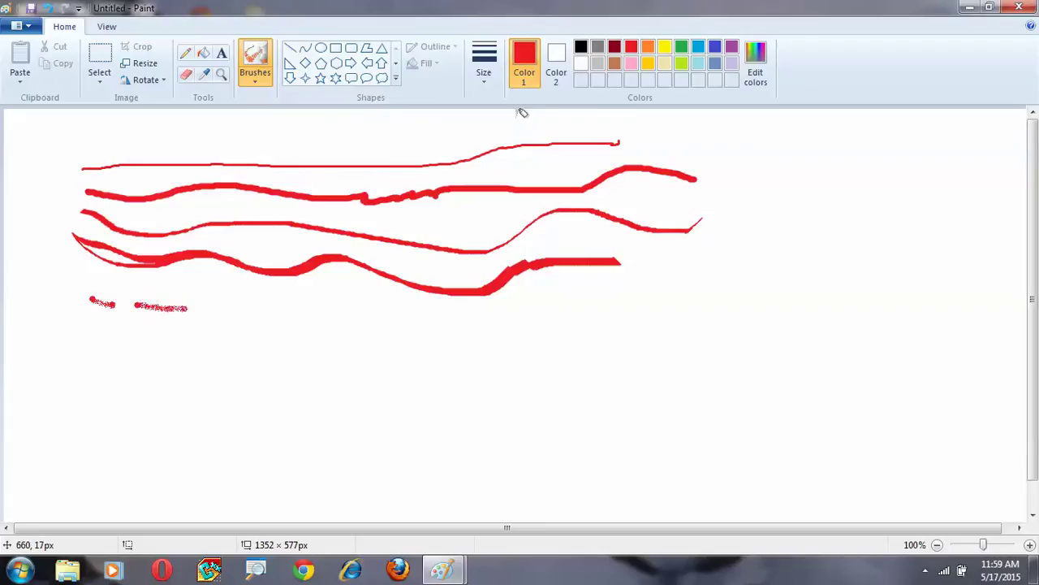
- Spray scattered lime dots beside the red streaks with the Airbrush at its largest size
click(484, 81)
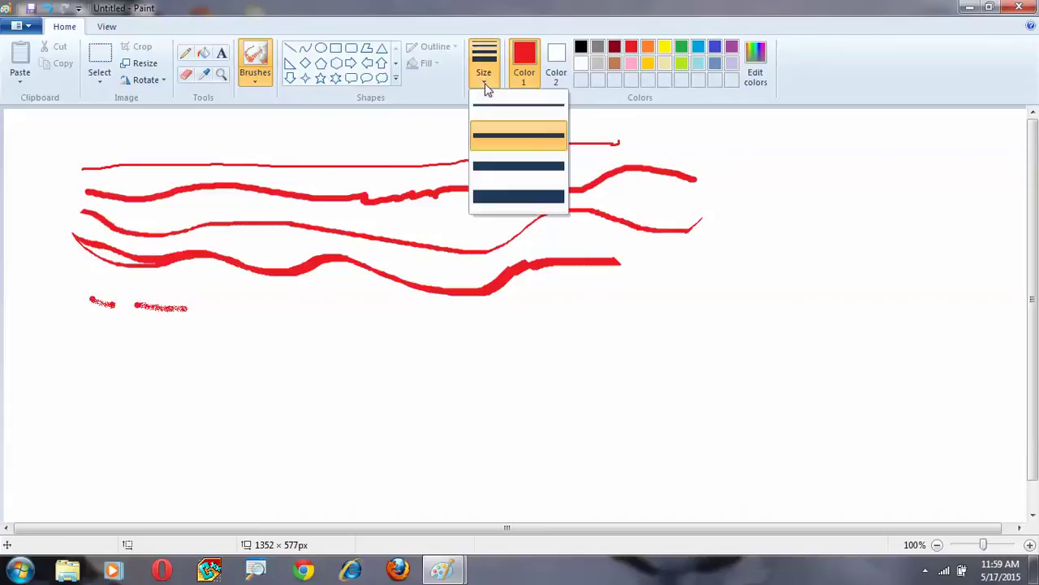
click(530, 193)
click(681, 63)
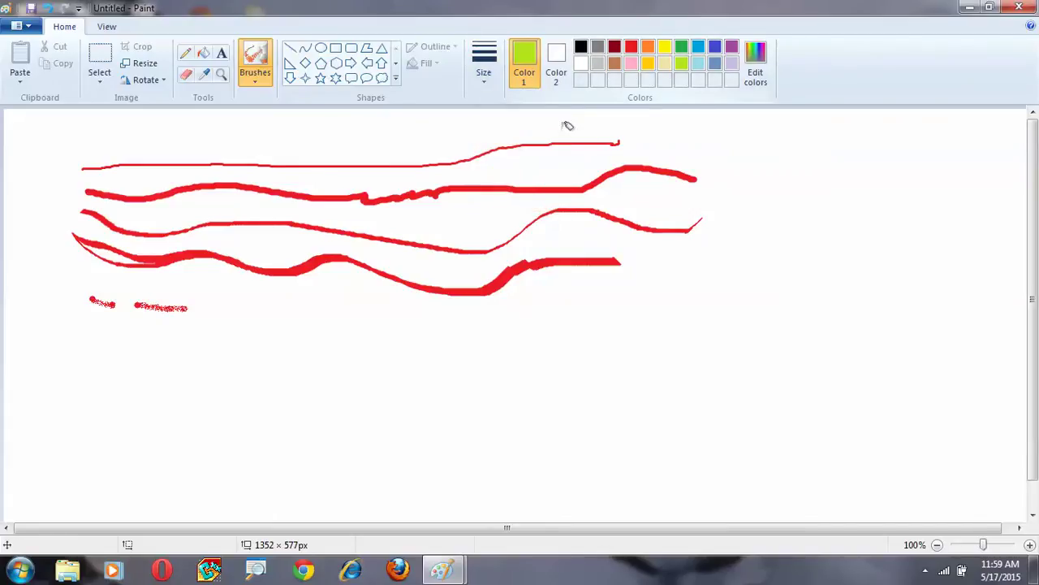
drag(277, 317, 279, 313)
click(214, 312)
click(310, 313)
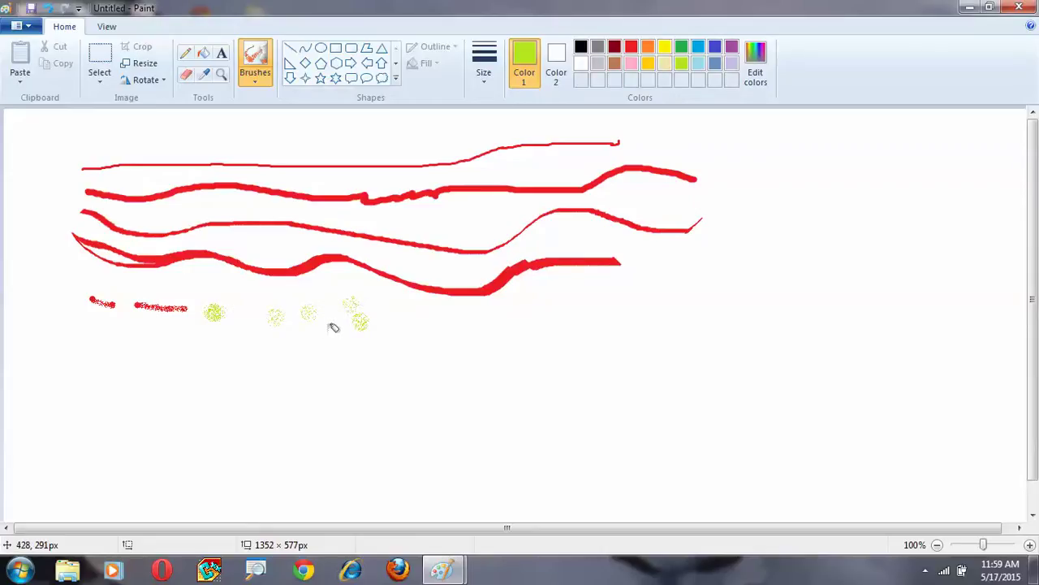
click(260, 339)
click(496, 361)
click(390, 342)
click(329, 330)
click(331, 302)
click(451, 324)
click(387, 316)
click(531, 327)
click(438, 346)
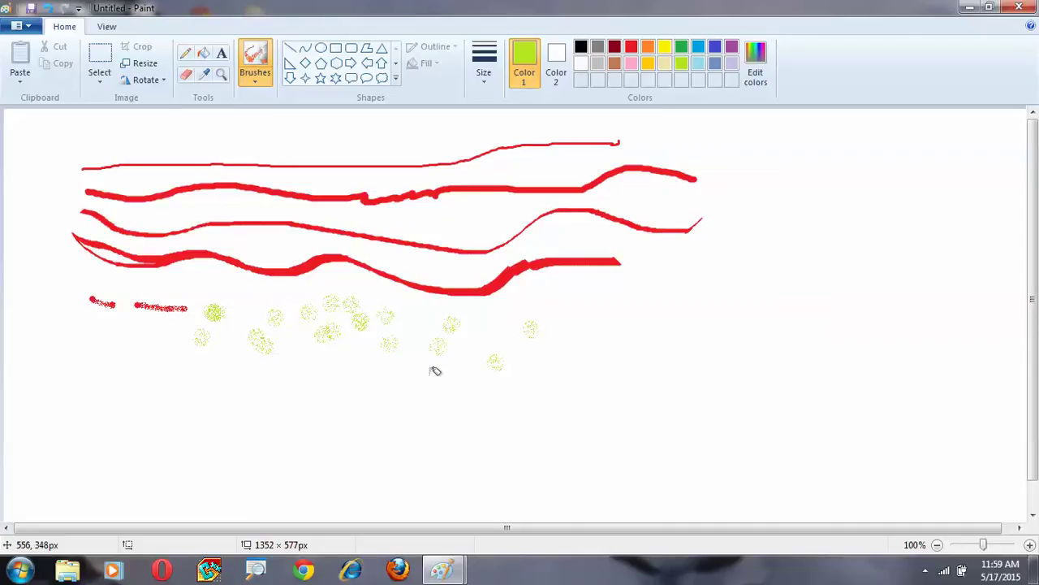
click(372, 358)
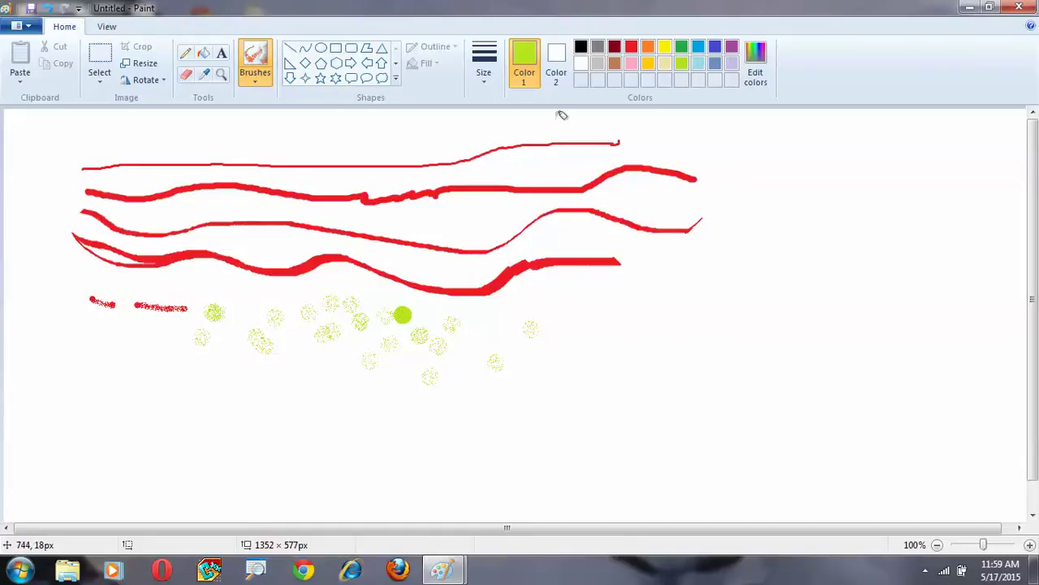
- Paint a broad lime curve with the Oil brush below the sprayed dots, rising beside the red strokes and looping back down
click(256, 73)
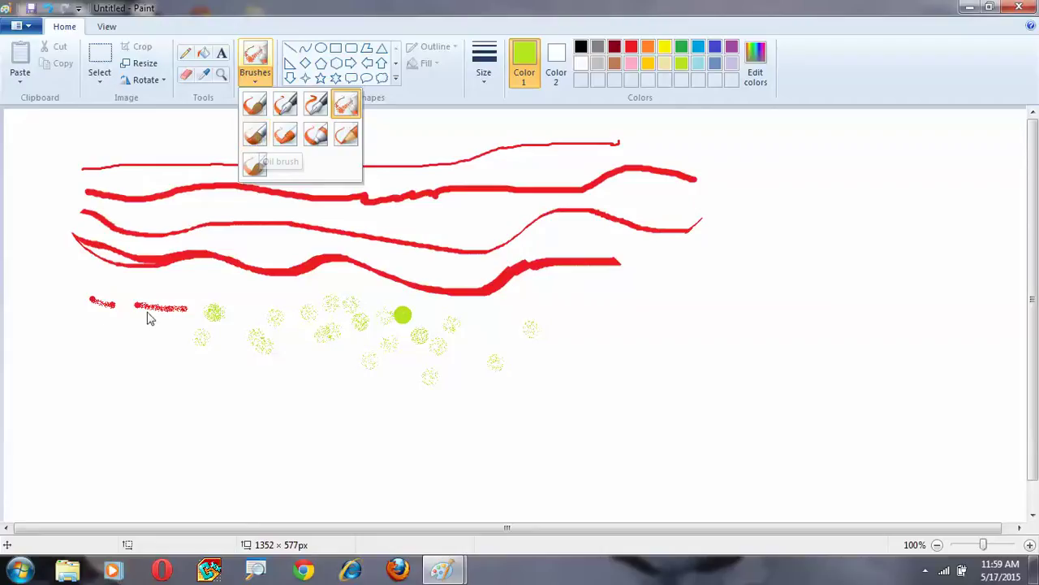
click(249, 137)
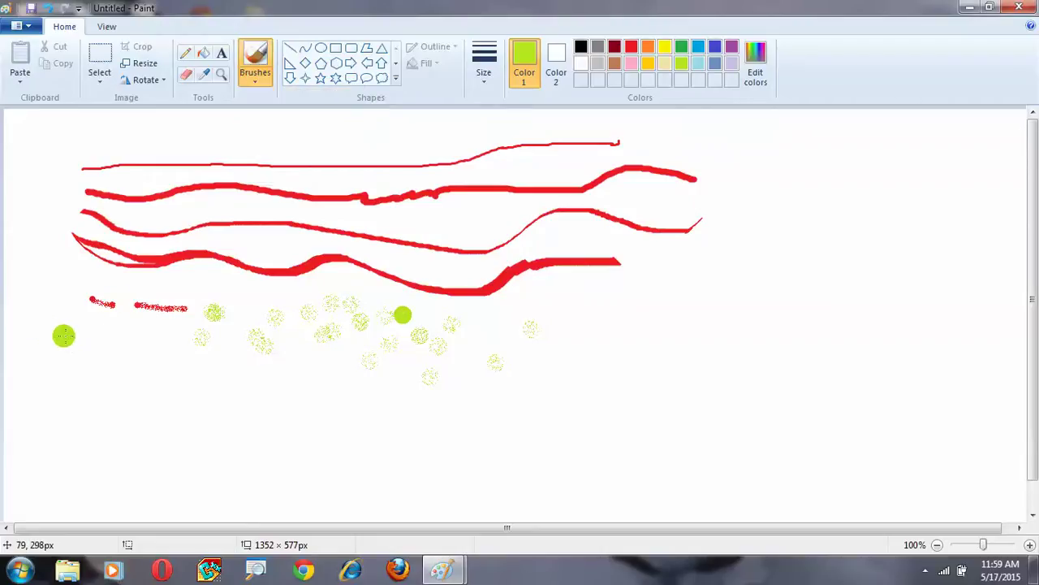
mouse_move(69, 339)
mouse_down()
mouse_move(469, 399)
mouse_move(537, 380)
mouse_move(608, 306)
mouse_move(634, 283)
mouse_move(659, 279)
mouse_move(721, 220)
mouse_move(807, 223)
mouse_move(812, 304)
mouse_up()
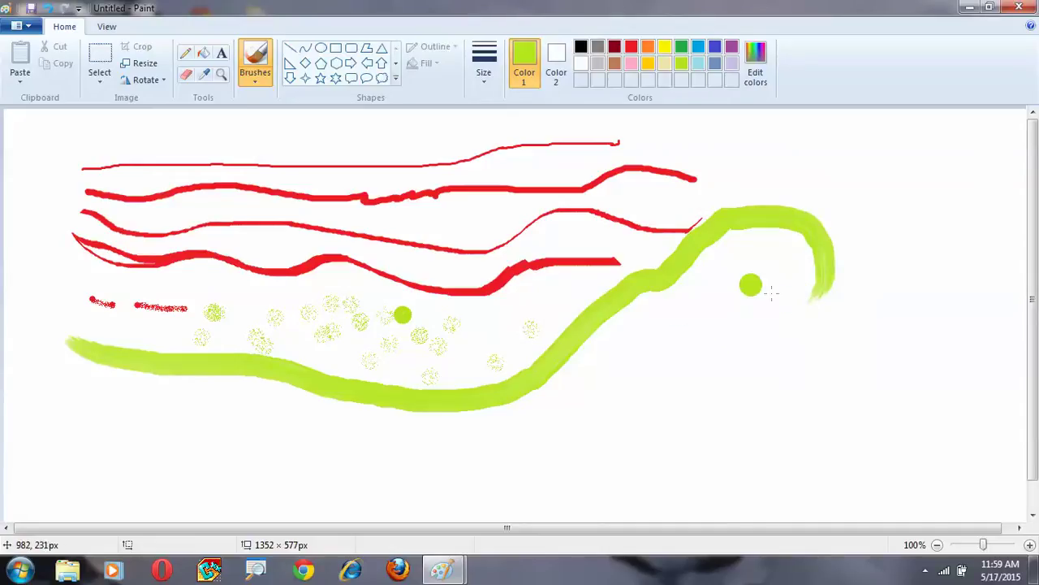
mouse_move(818, 300)
mouse_down()
mouse_move(777, 343)
mouse_move(654, 418)
mouse_move(592, 432)
mouse_move(599, 406)
mouse_up()
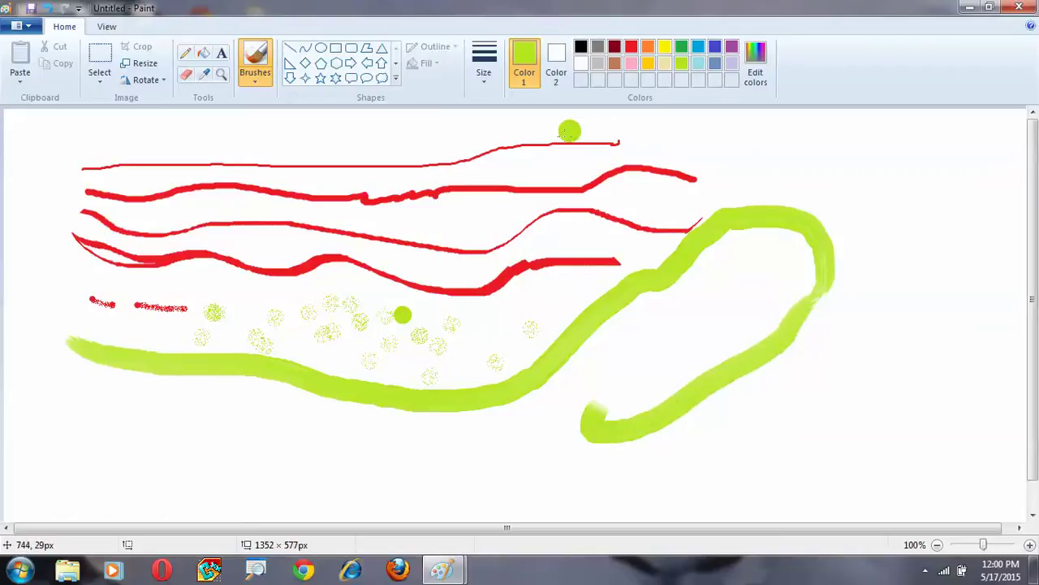
- Clear the canvas by selecting and deleting all painted strokes, including the leftover lime sliver
click(99, 63)
drag(43, 134, 824, 445)
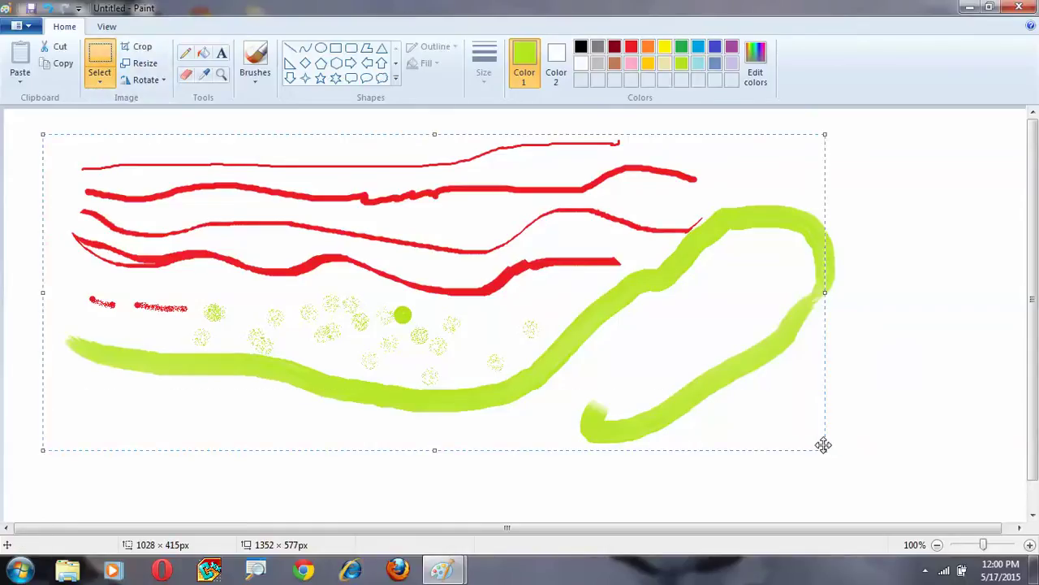
key(Delete)
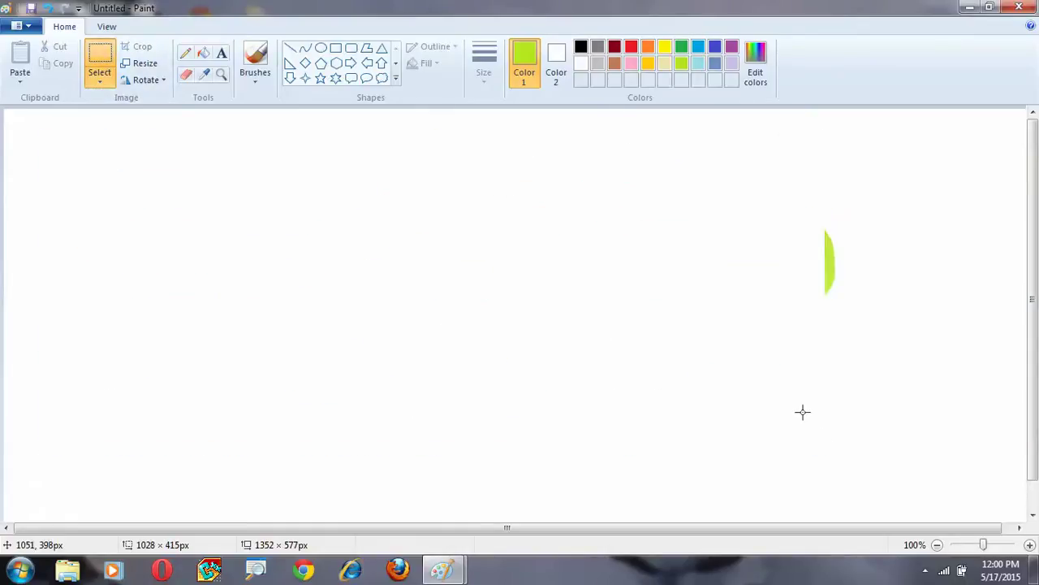
drag(780, 184, 906, 334)
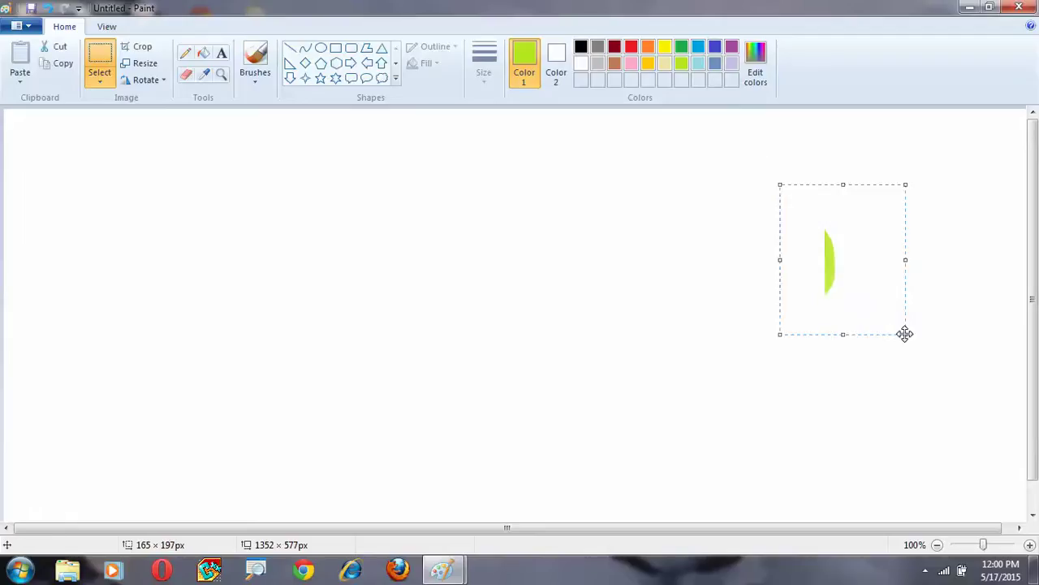
key(Delete)
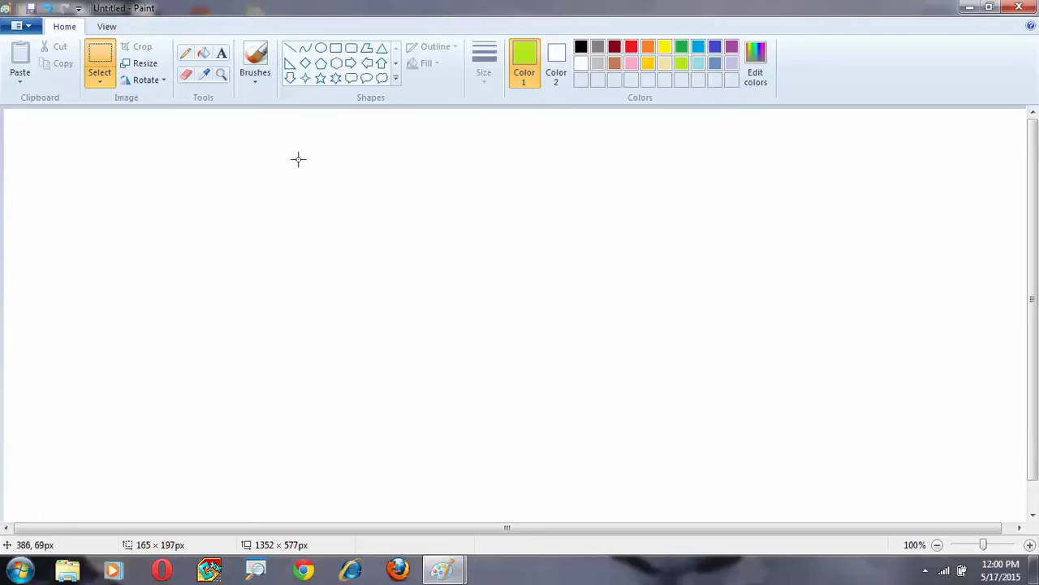
- Paint a wavy lime stroke across the upper canvas with the Crayon at its thickest size
click(255, 75)
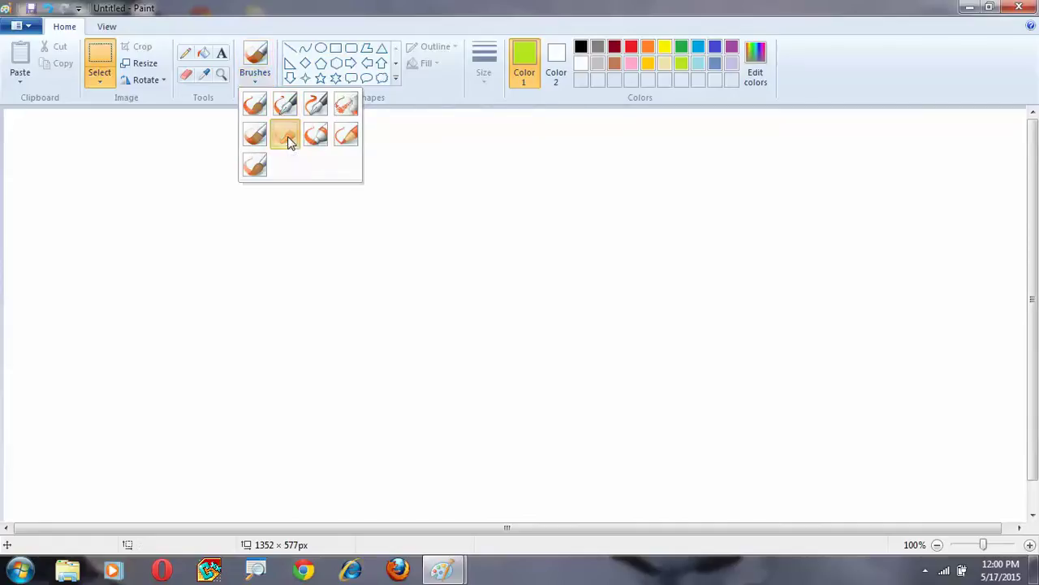
click(288, 136)
click(482, 85)
click(475, 191)
mouse_move(121, 170)
mouse_down()
mouse_move(178, 190)
mouse_move(228, 173)
mouse_move(392, 193)
mouse_move(488, 157)
mouse_move(633, 190)
mouse_move(737, 148)
mouse_up()
- Draw a long, wavy closed red outline below the crayon stroke with the Marker
click(252, 80)
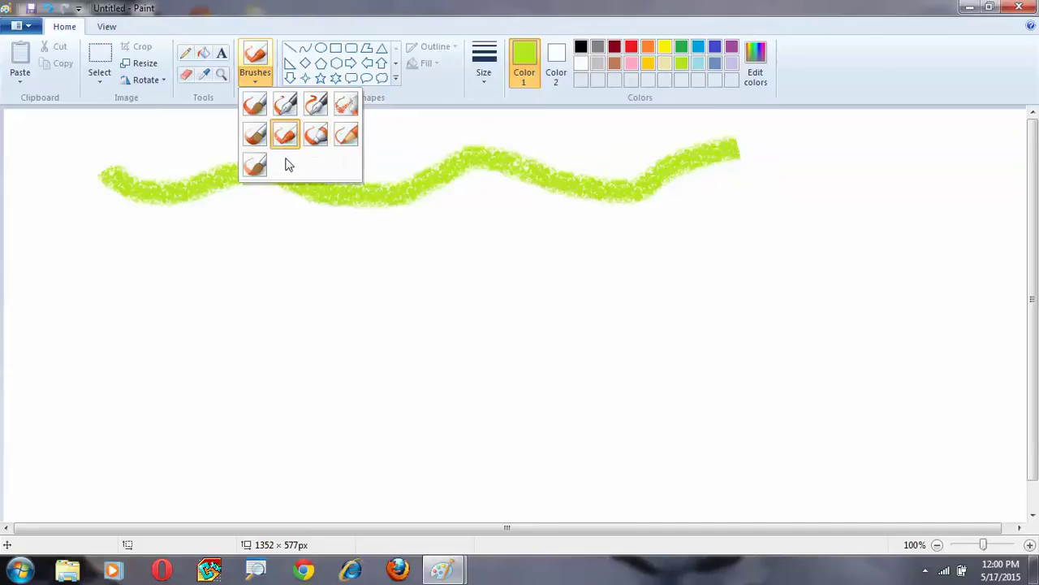
click(316, 133)
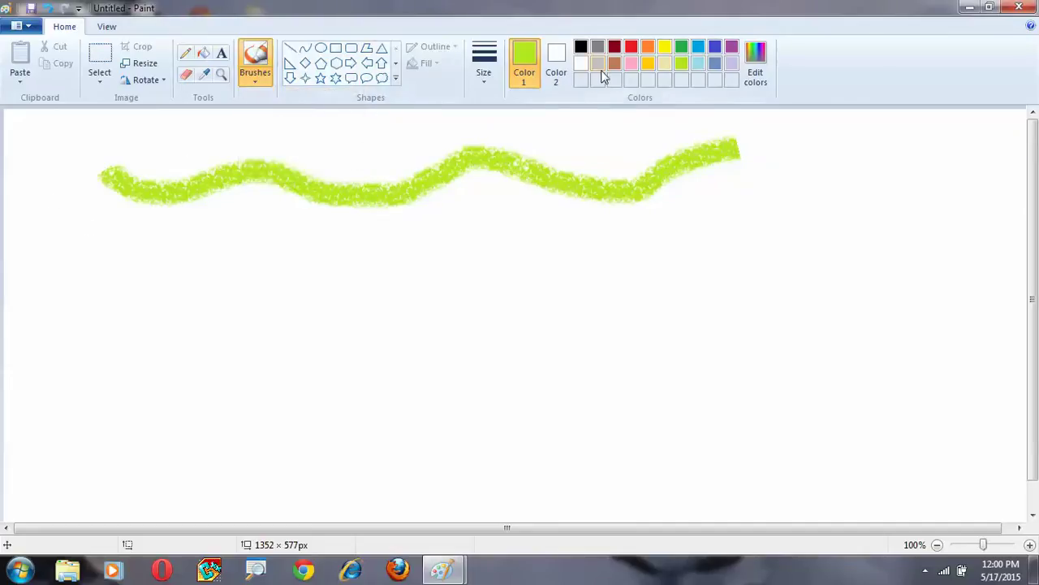
click(631, 63)
click(680, 64)
click(632, 46)
mouse_move(103, 220)
mouse_down()
mouse_move(150, 239)
mouse_move(295, 247)
mouse_move(406, 235)
mouse_move(481, 256)
mouse_move(769, 213)
mouse_move(786, 188)
mouse_move(829, 182)
mouse_move(875, 197)
mouse_move(897, 182)
mouse_move(920, 189)
mouse_move(927, 219)
mouse_move(887, 265)
mouse_move(756, 288)
mouse_move(560, 291)
mouse_move(300, 321)
mouse_move(135, 302)
mouse_move(85, 262)
mouse_move(105, 216)
mouse_up()
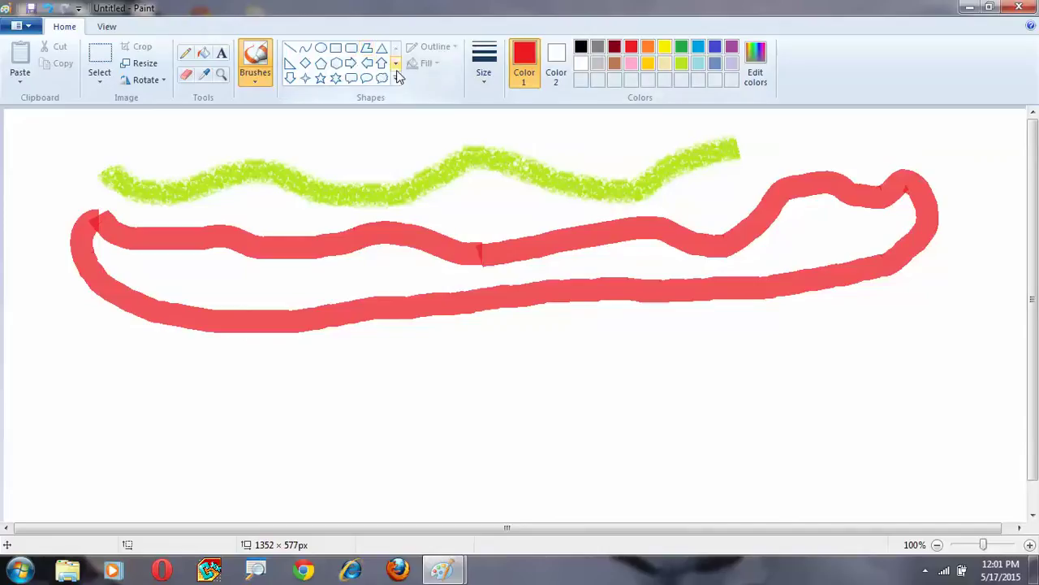
- Draw a thin red line below the marker outline with the Natural pencil, plus a long wavy one at the thickest size
click(255, 75)
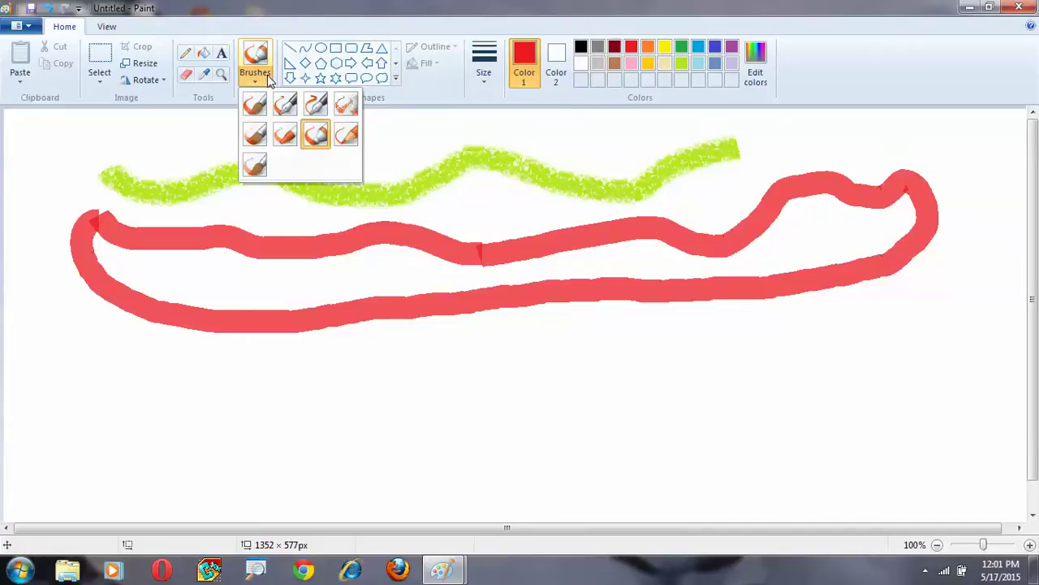
click(344, 138)
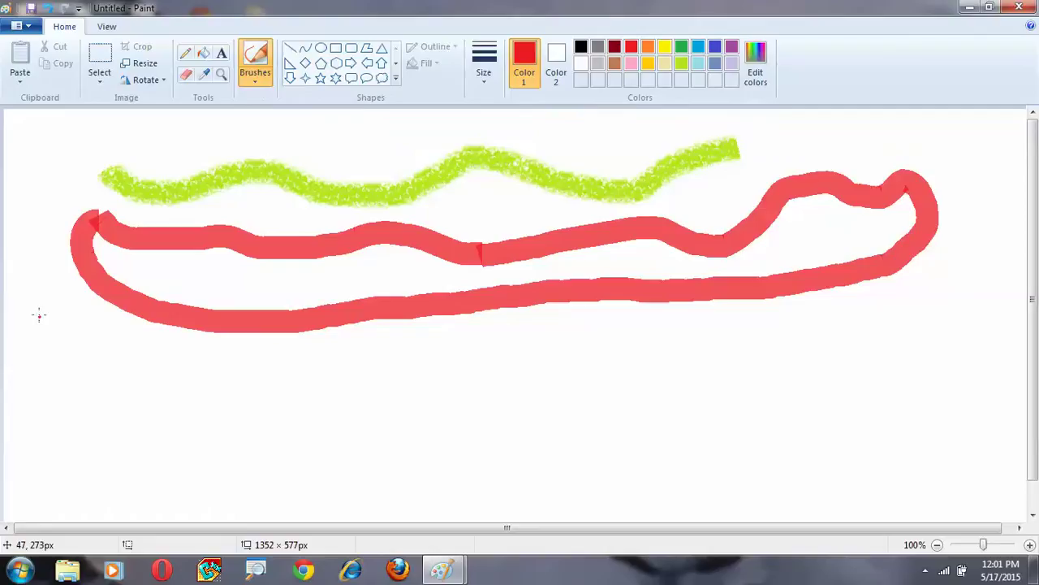
mouse_move(55, 318)
mouse_down()
mouse_move(77, 345)
mouse_move(292, 376)
mouse_move(456, 373)
mouse_move(492, 351)
mouse_up()
click(482, 73)
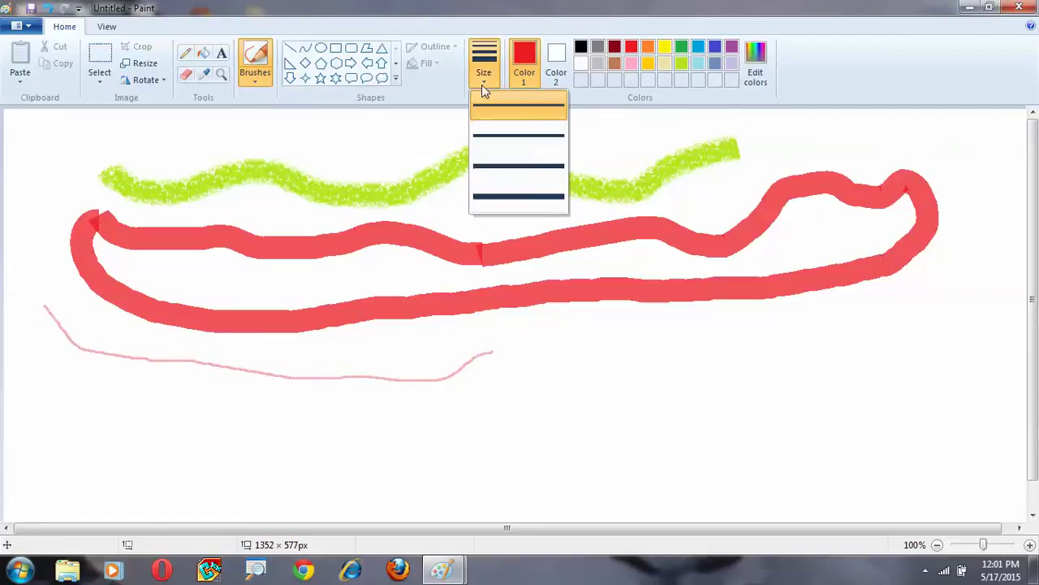
click(487, 195)
mouse_move(221, 346)
mouse_down()
mouse_move(289, 365)
mouse_move(455, 346)
mouse_up()
mouse_move(558, 350)
mouse_down()
mouse_move(633, 330)
mouse_move(701, 352)
mouse_move(818, 350)
mouse_move(899, 277)
mouse_move(927, 275)
mouse_move(940, 315)
mouse_move(910, 343)
mouse_up()
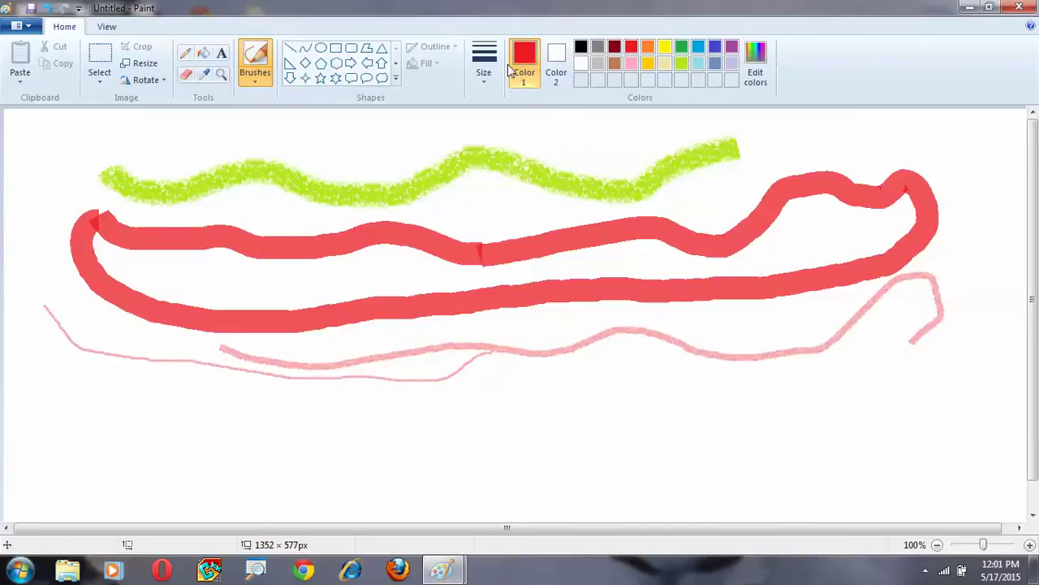
- Paint two long red strokes below the pencil lines with the Watercolor brush at its thickest size
click(476, 83)
click(483, 84)
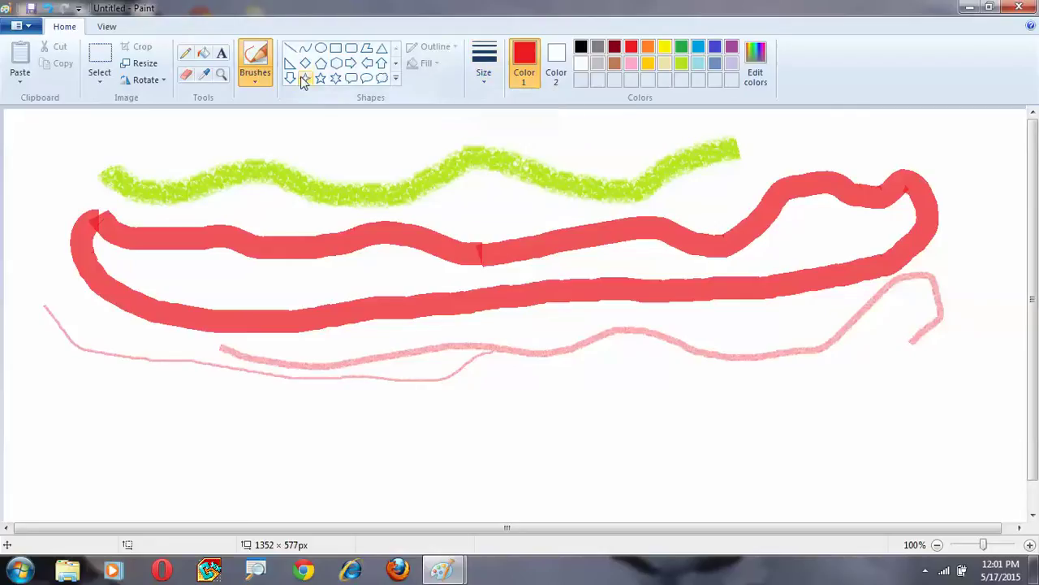
click(243, 81)
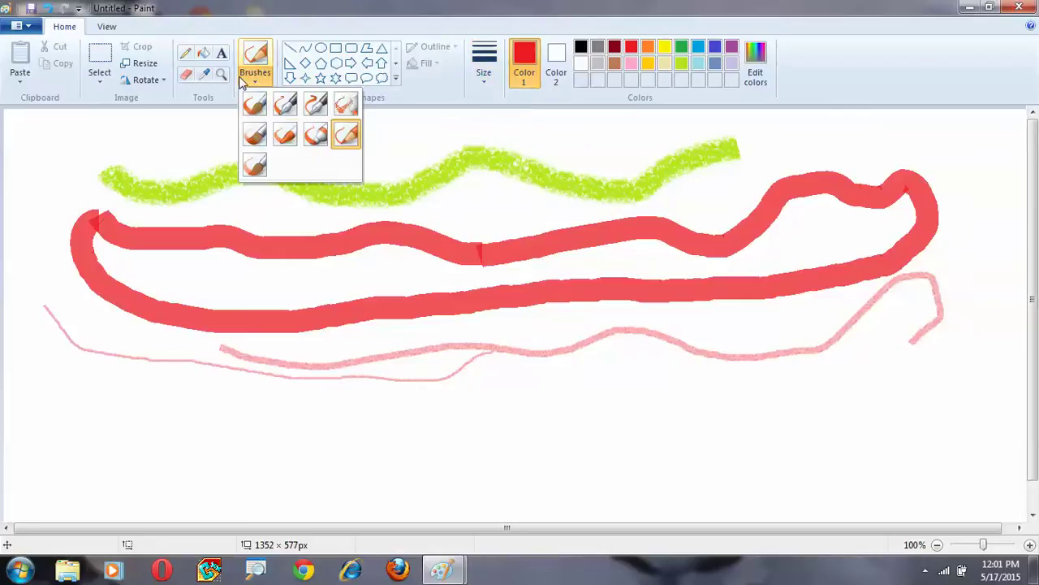
click(251, 169)
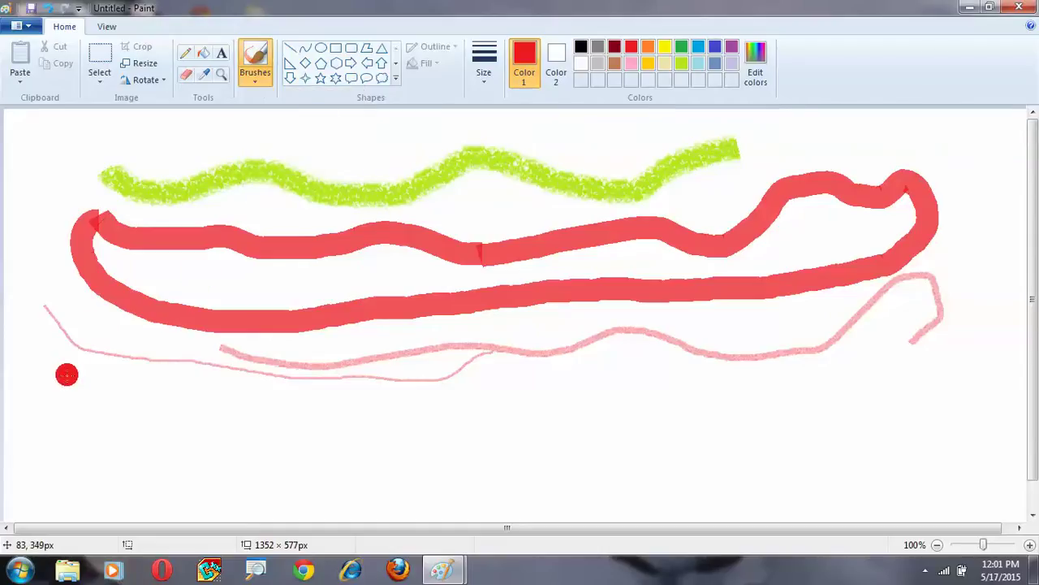
click(484, 77)
click(502, 199)
mouse_move(63, 397)
mouse_down()
mouse_move(341, 427)
mouse_move(476, 395)
mouse_move(604, 408)
mouse_move(655, 388)
mouse_move(667, 362)
mouse_move(759, 385)
mouse_move(828, 355)
mouse_move(901, 350)
mouse_move(874, 398)
mouse_move(626, 443)
mouse_move(385, 459)
mouse_move(157, 460)
mouse_move(45, 445)
mouse_up()
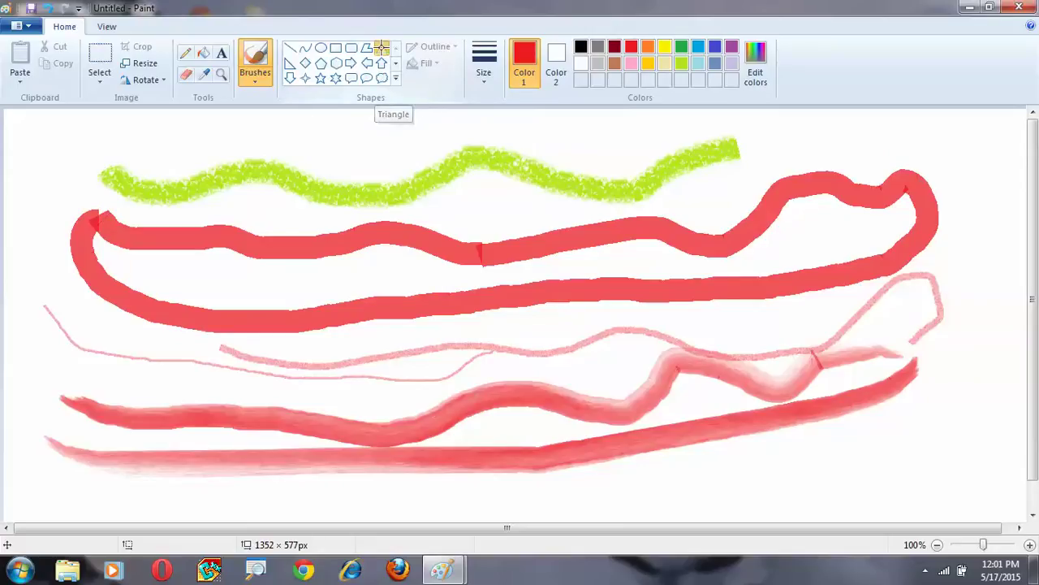
- Clear the canvas by selecting and deleting all painted strokes
click(381, 51)
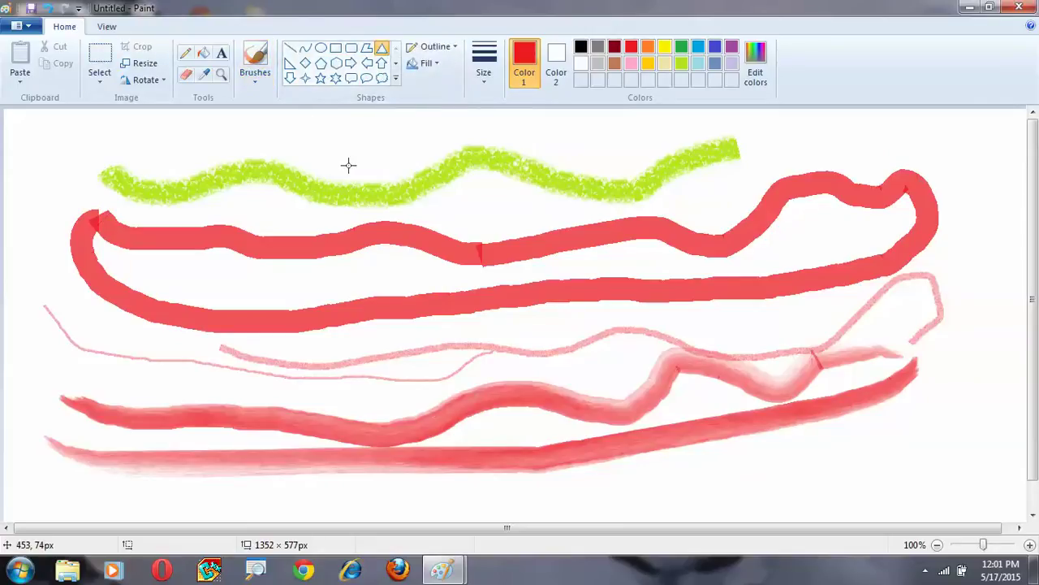
key(ctrl+a)
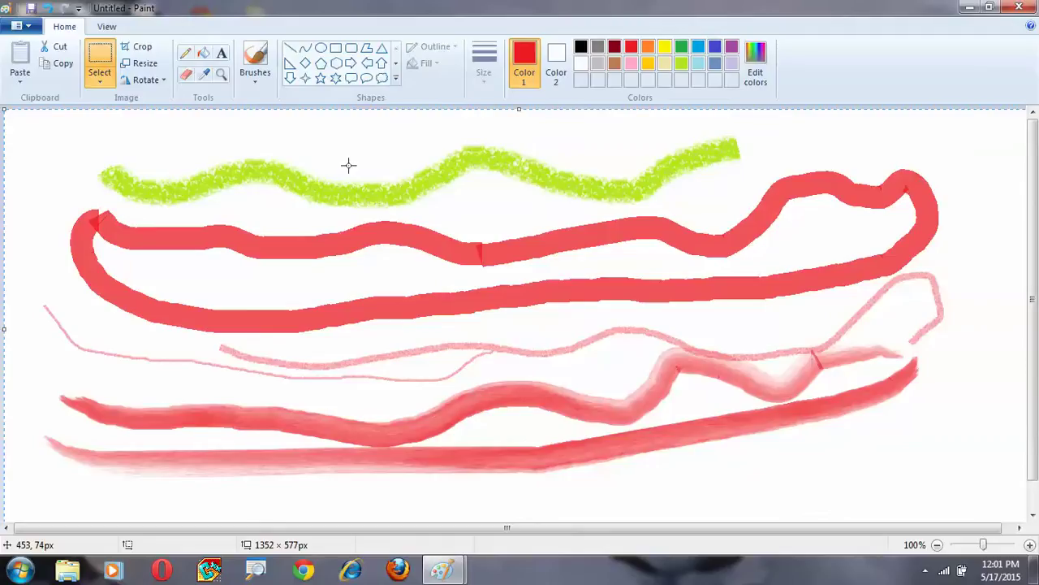
key(Delete)
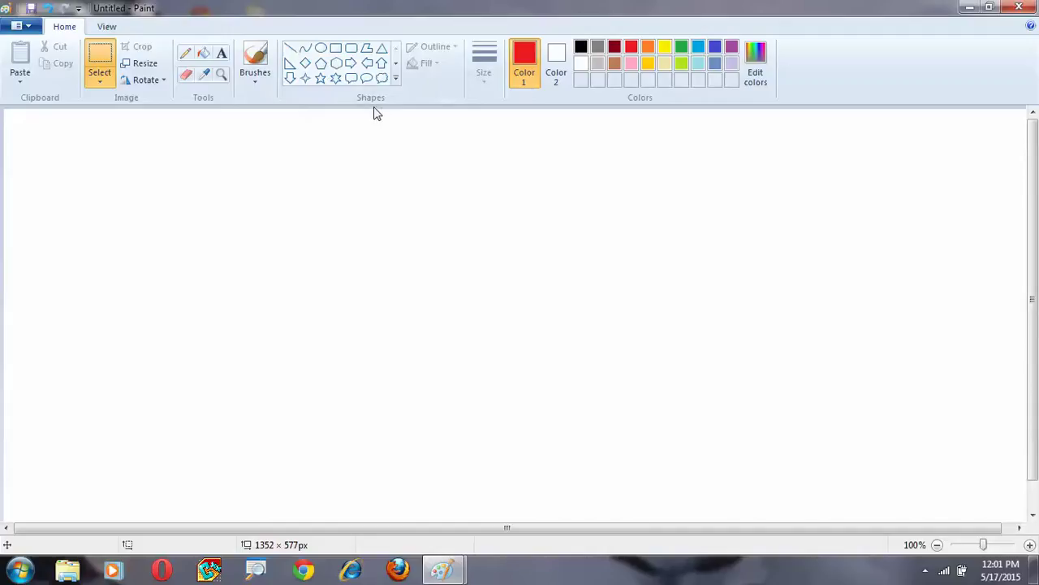
- Draw a horizontal red line about 479 px long near the canvas's upper edge with the Line shape, and shorten it slightly
click(293, 53)
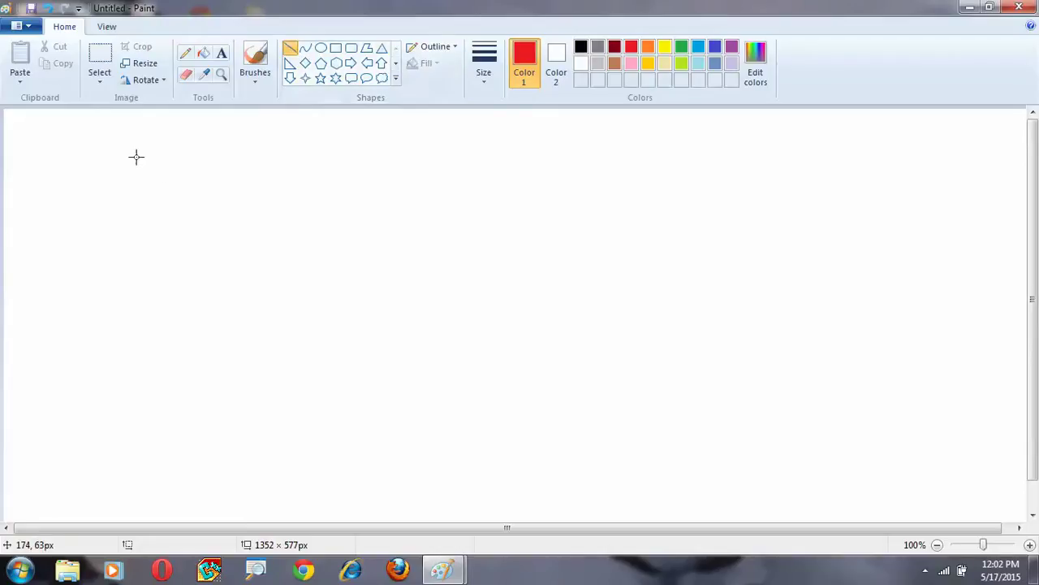
drag(131, 156, 308, 156)
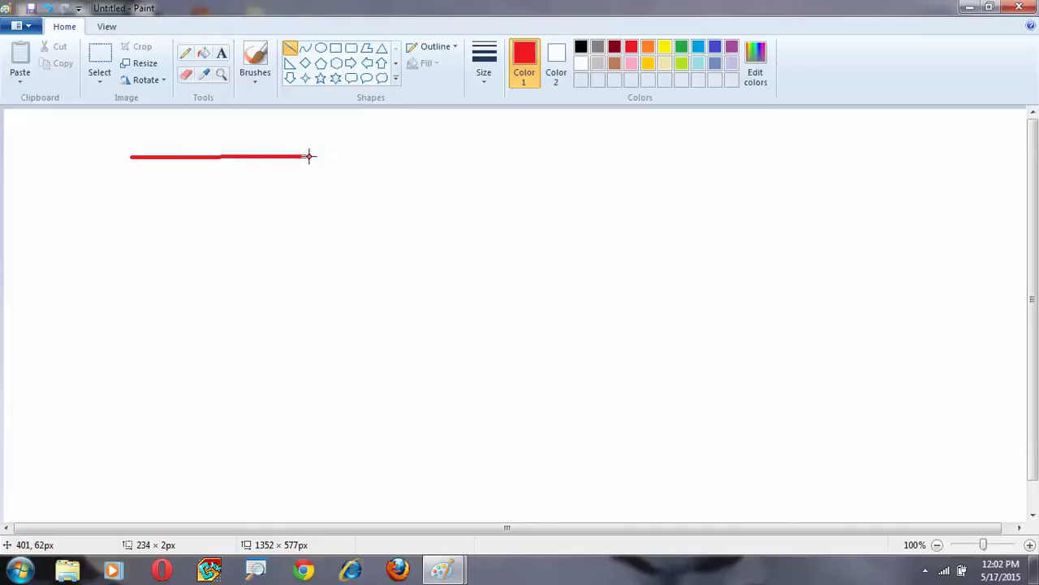
drag(309, 156, 338, 156)
drag(338, 156, 522, 156)
drag(517, 261, 497, 208)
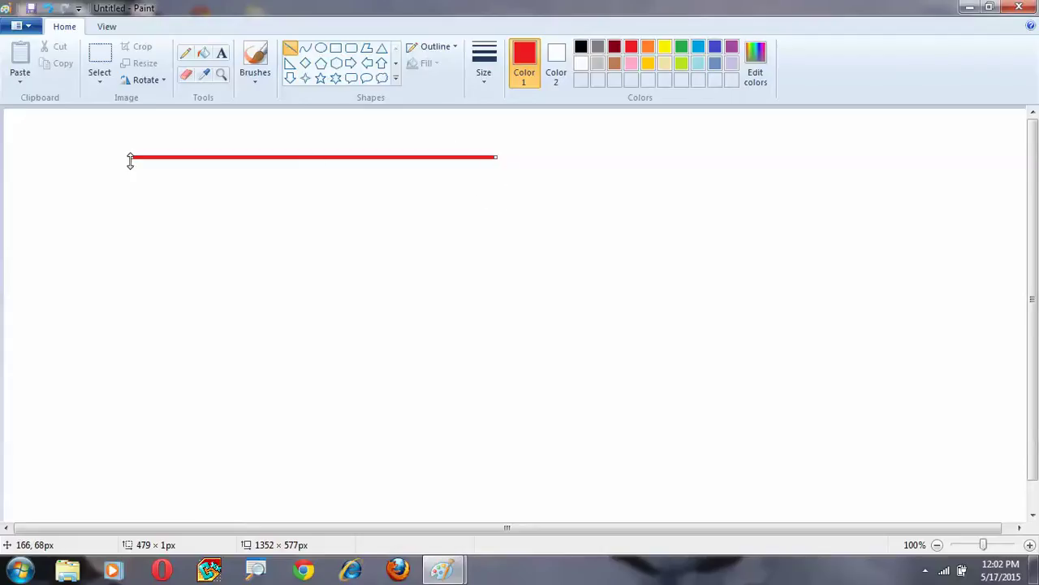
drag(497, 157, 462, 158)
click(501, 172)
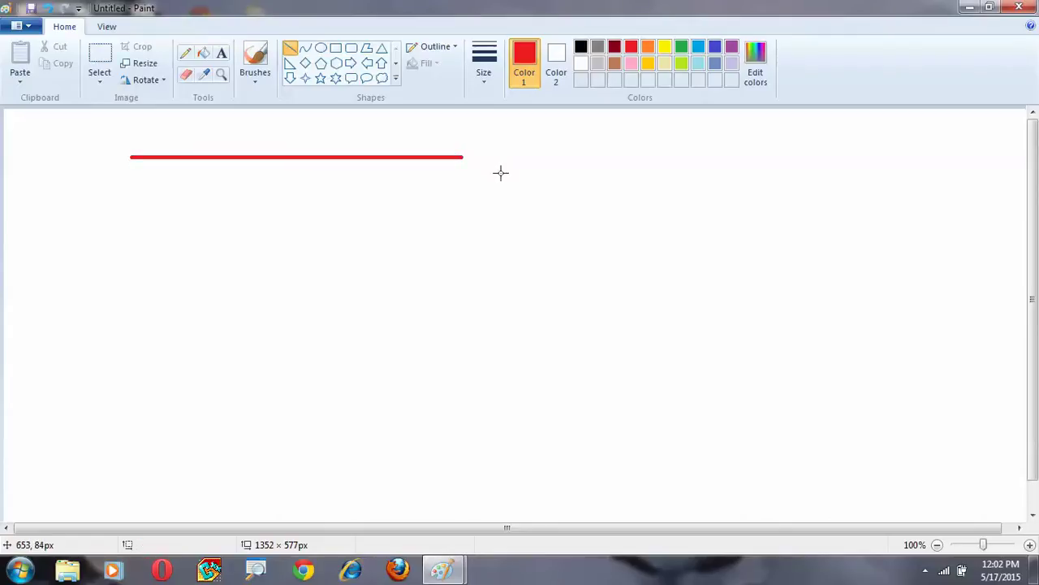
- Draw a sloping red line of about 212 × 43 px and delete it, and undo and redo the horizontal line
drag(344, 172, 505, 203)
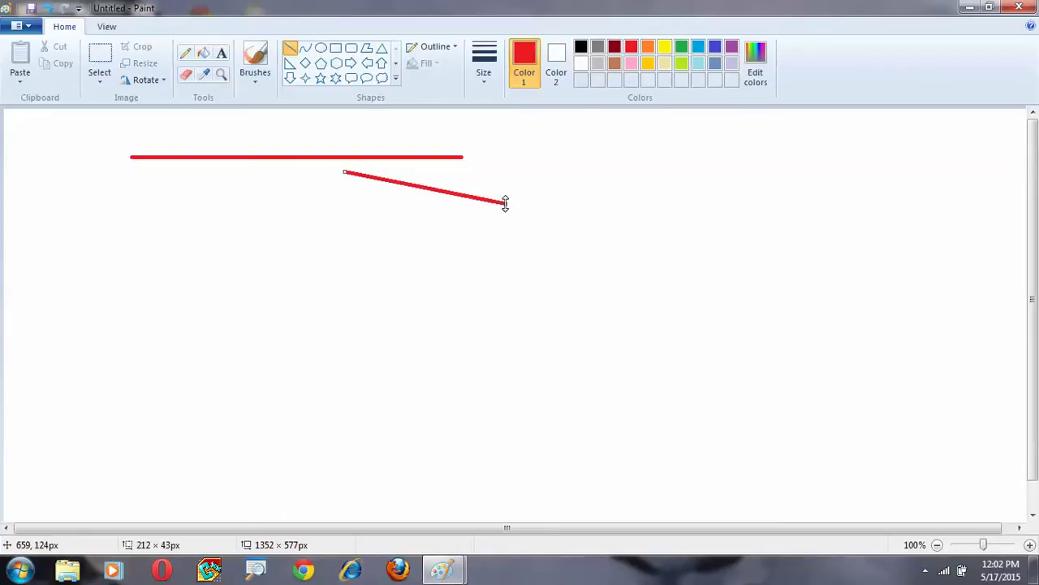
key(Delete)
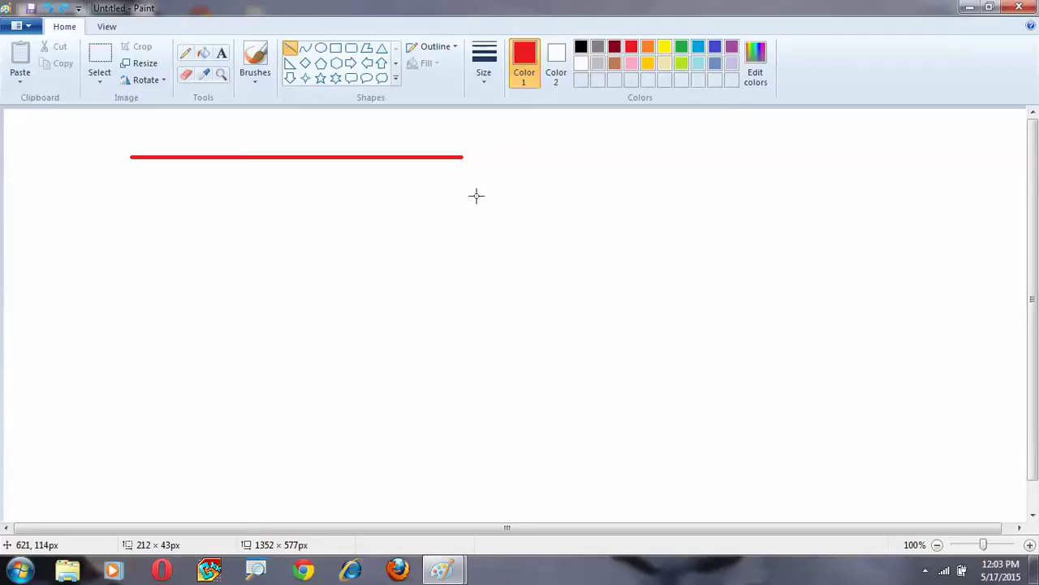
key(ctrl+z)
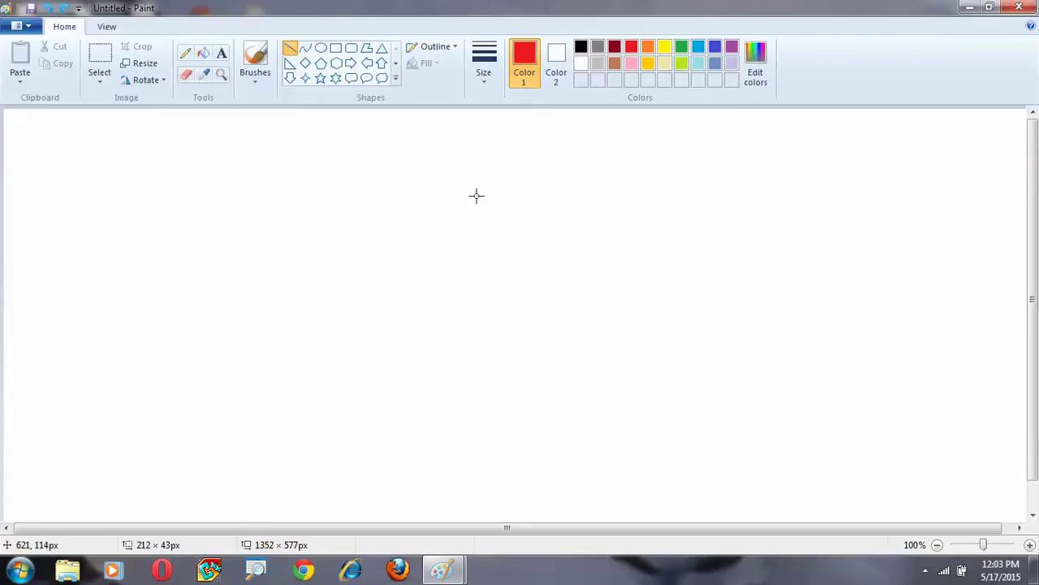
key(ctrl+y)
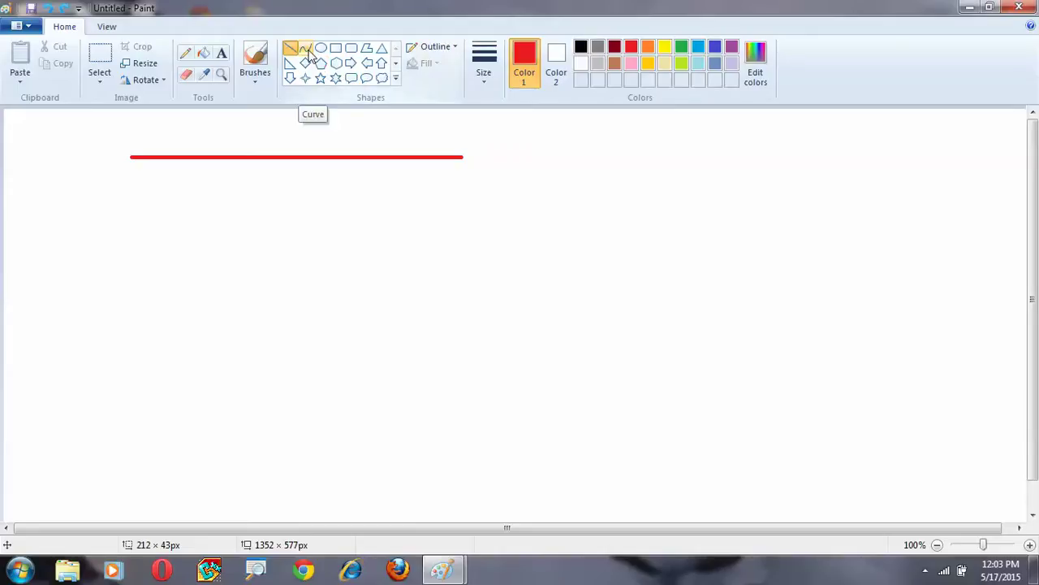
- Draw a second, longer horizontal red line below the first one at the thickest line size
click(475, 85)
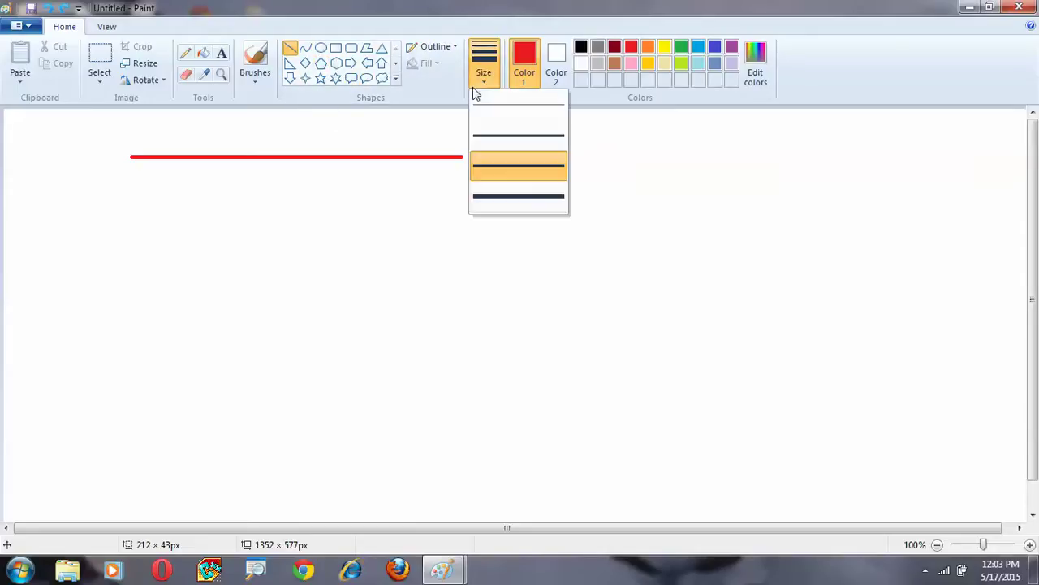
click(493, 195)
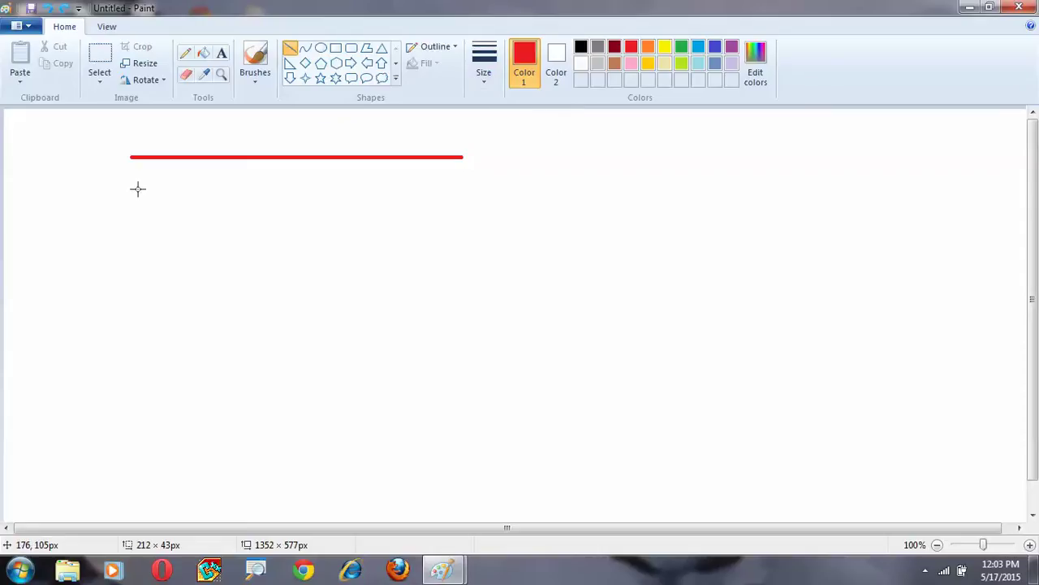
drag(138, 190, 586, 188)
click(520, 142)
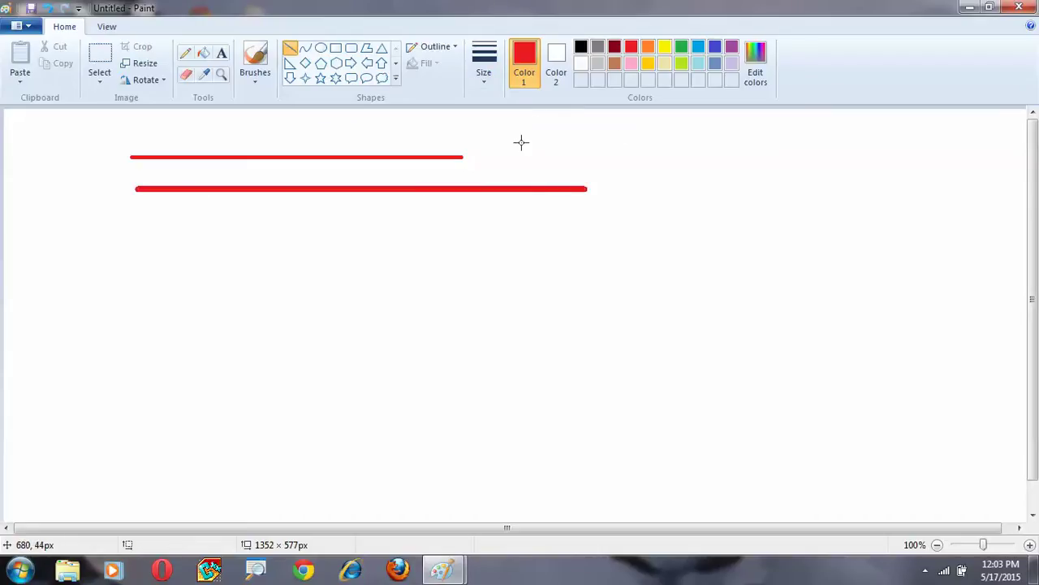
- Draw a lime looping curve below the red lines with the Curve shape, keeping the thickest line size
click(304, 49)
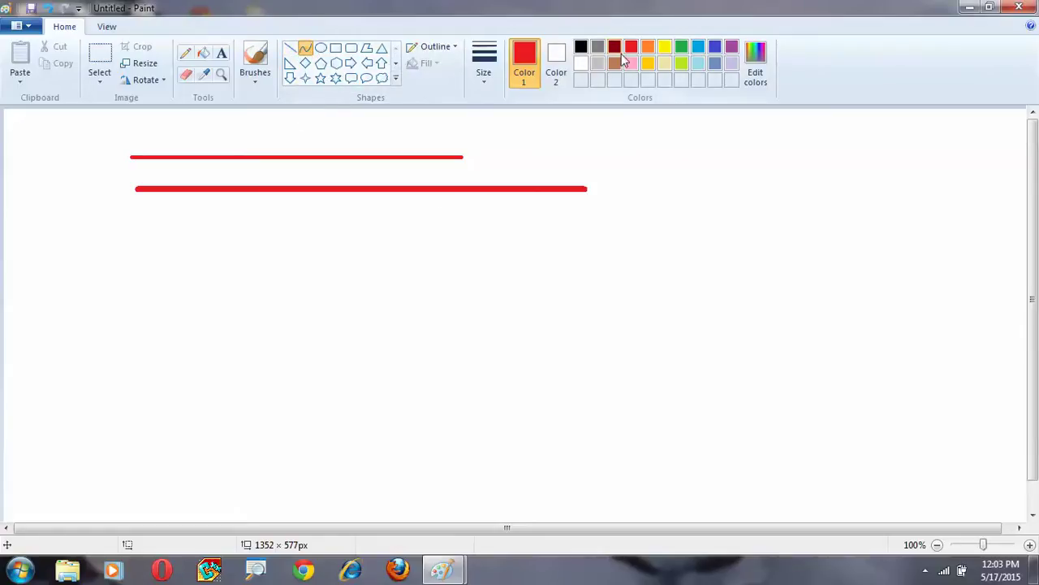
click(679, 62)
mouse_move(146, 257)
mouse_down()
mouse_move(155, 271)
mouse_move(243, 298)
mouse_move(306, 283)
mouse_move(320, 317)
mouse_move(366, 360)
mouse_move(527, 371)
mouse_move(570, 335)
mouse_move(577, 376)
mouse_move(485, 415)
mouse_move(300, 390)
mouse_move(221, 307)
mouse_move(228, 230)
mouse_move(269, 195)
mouse_move(381, 210)
mouse_up()
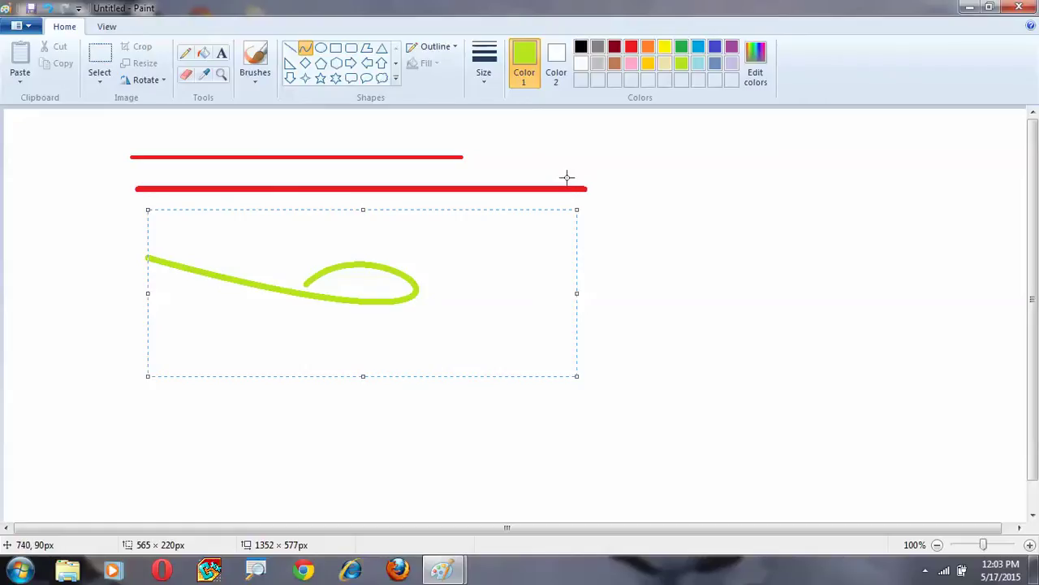
click(487, 86)
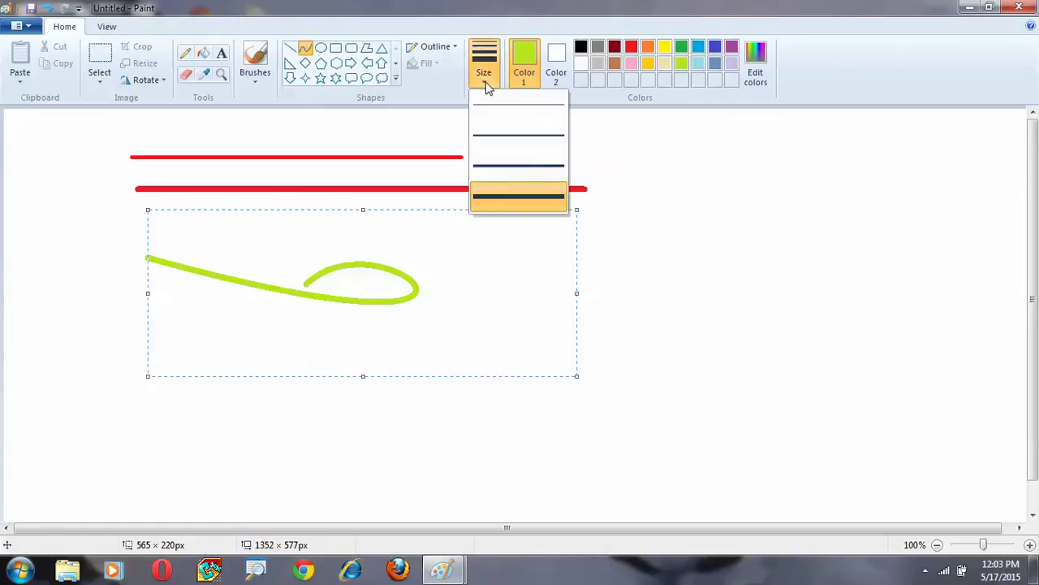
click(510, 197)
click(739, 190)
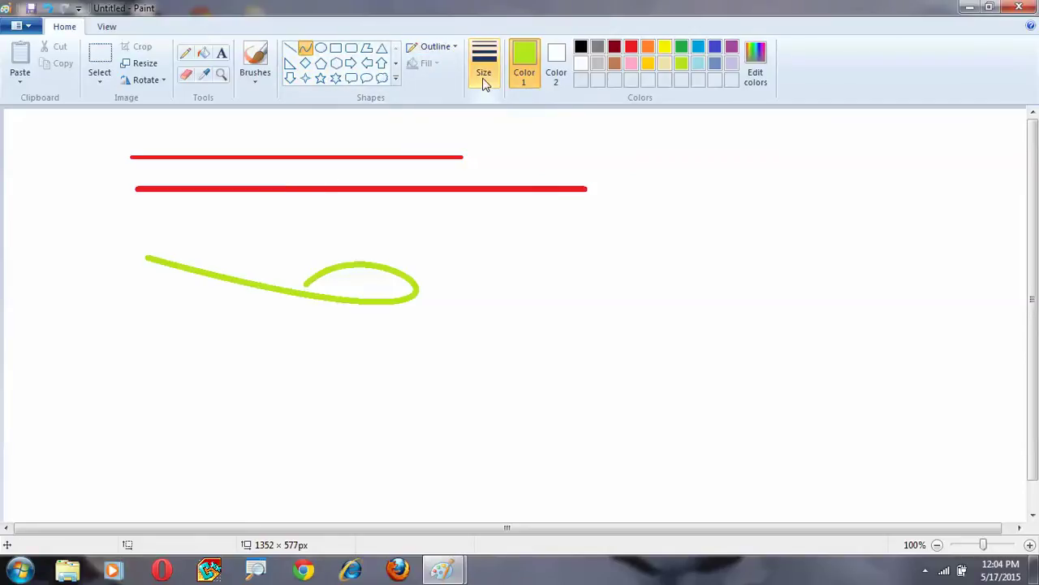
- Draw a slightly rising red line beside the lime curve with the Line shape, using the Crayon outline and the thickest size
click(438, 53)
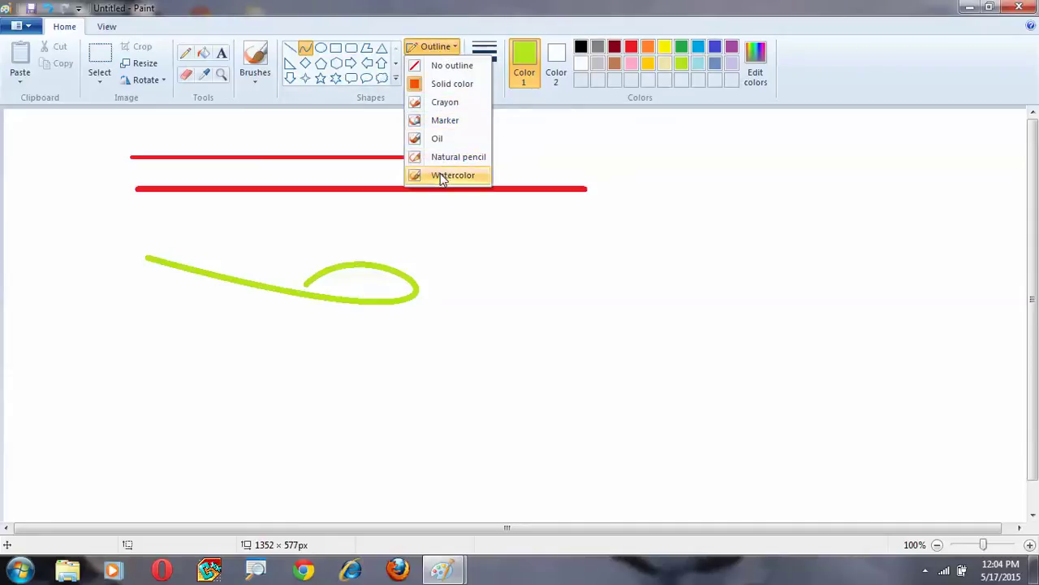
click(508, 258)
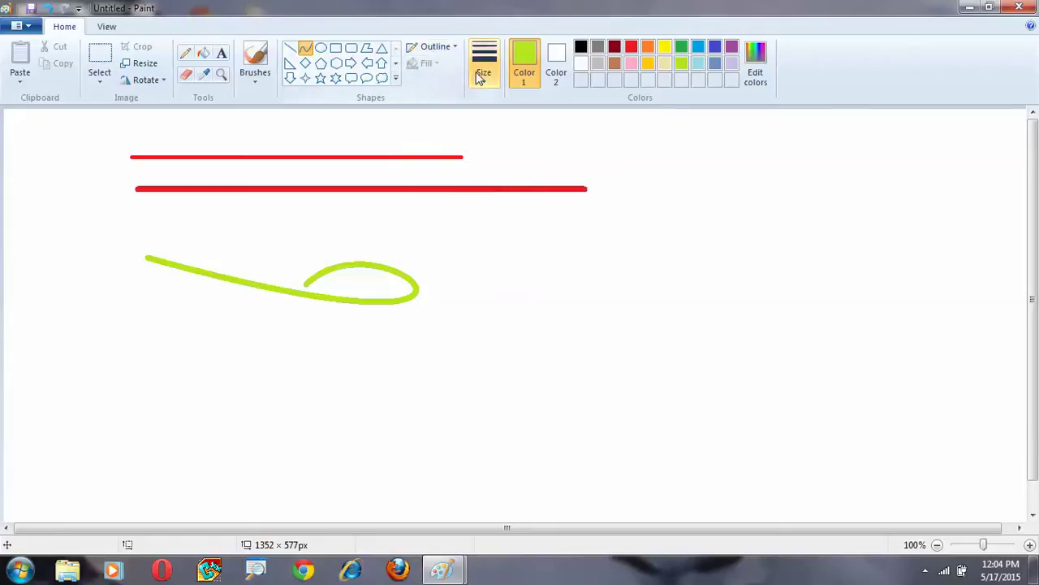
click(433, 48)
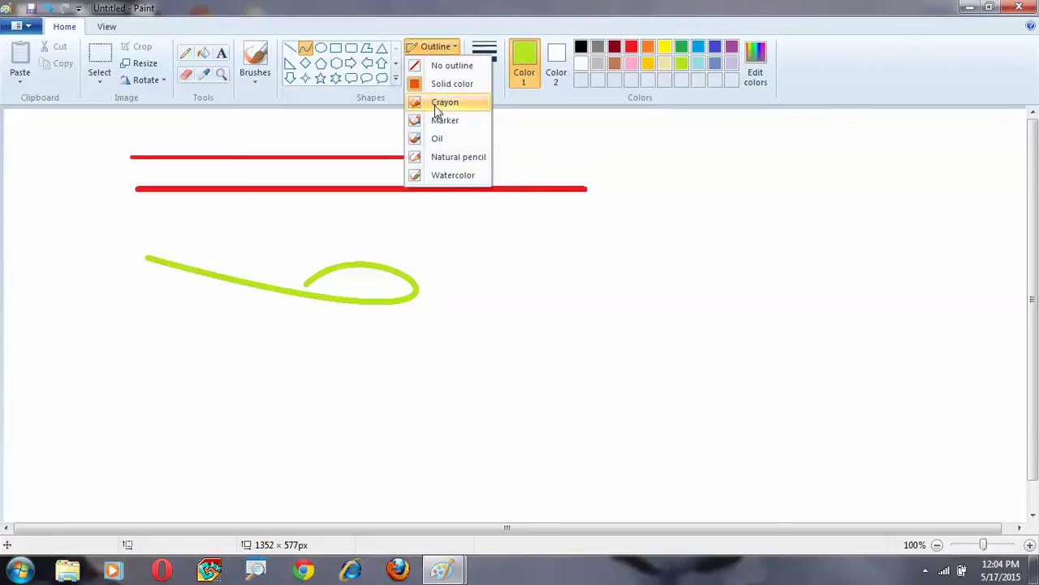
click(435, 105)
click(292, 49)
click(478, 85)
click(490, 200)
drag(469, 252, 792, 194)
drag(618, 296, 662, 233)
click(631, 46)
- Add two rising red lines with the Oil outline below the crayon line, about 302 × 45 px and 206 × 20 px
drag(499, 277, 730, 243)
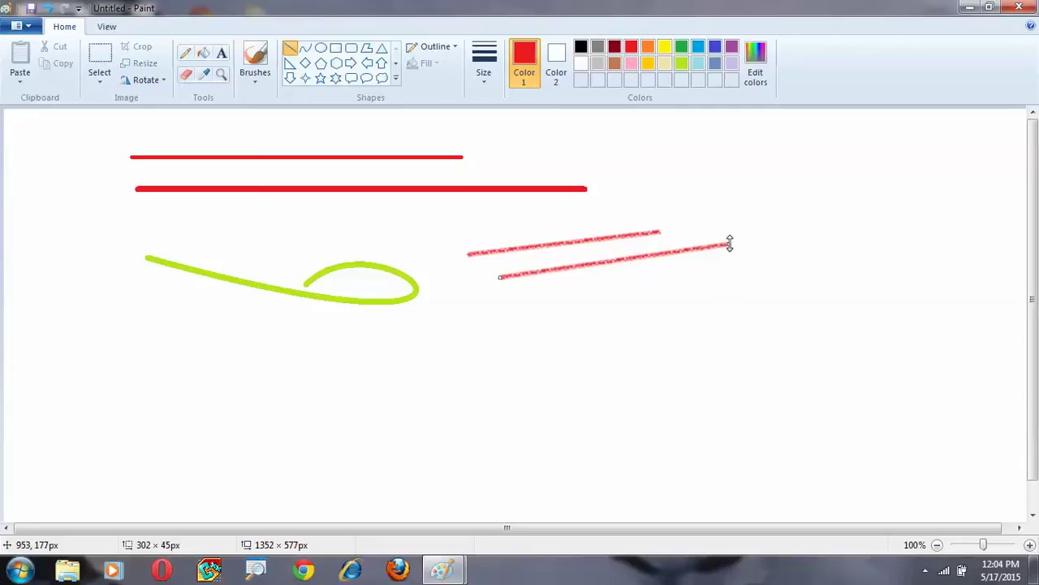
click(447, 48)
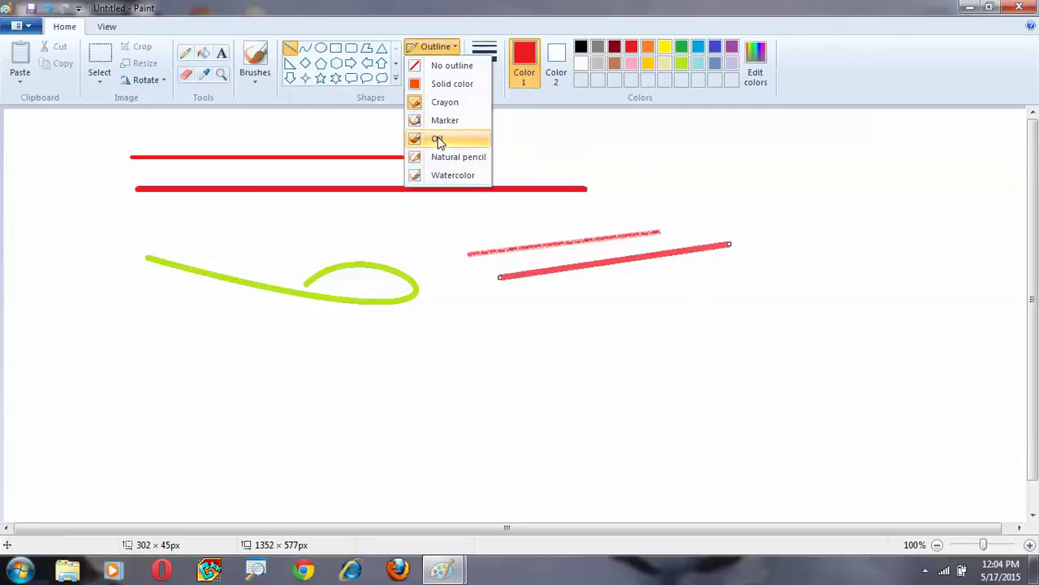
click(436, 121)
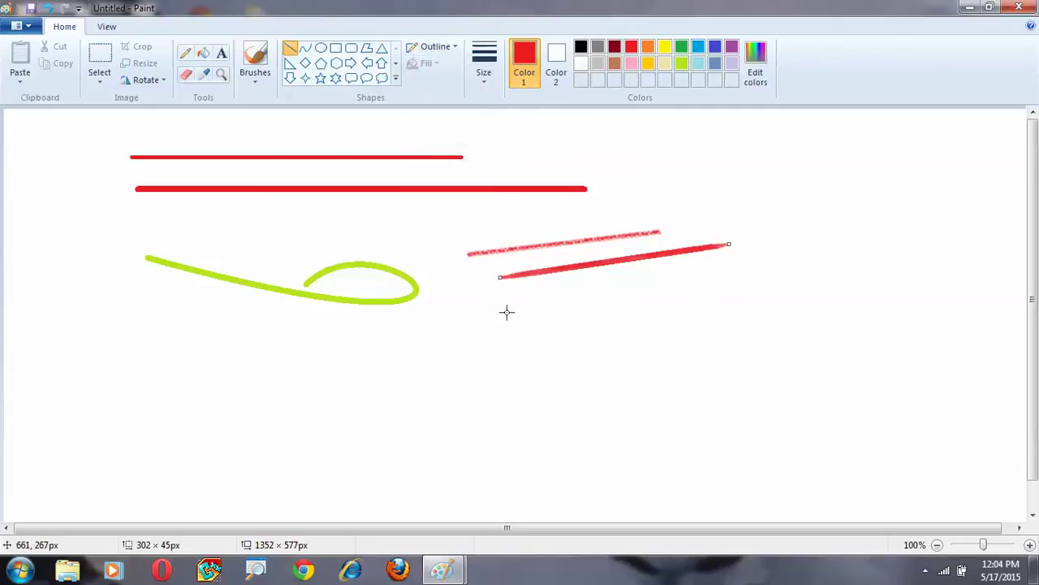
mouse_move(507, 311)
mouse_down()
mouse_move(750, 269)
mouse_move(823, 243)
mouse_move(747, 280)
mouse_move(132, 348)
mouse_move(361, 348)
mouse_move(664, 298)
mouse_up()
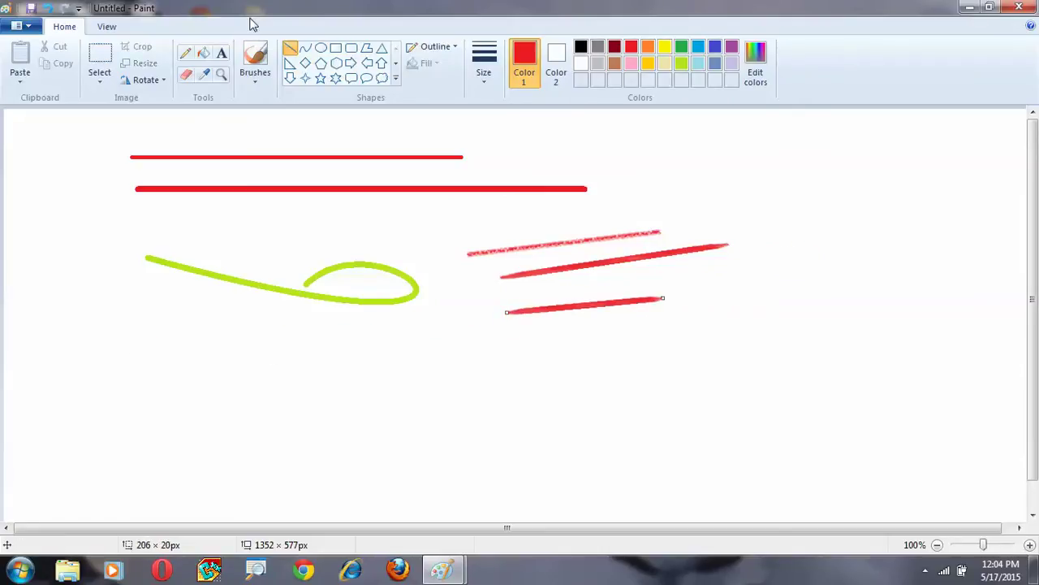
- Draw two red curves with the Crayon outline, a looping one below the lime curve and an S-shaped one beside the oil lines
click(305, 50)
mouse_move(404, 365)
mouse_down()
mouse_move(474, 389)
mouse_move(481, 349)
mouse_move(601, 457)
mouse_move(167, 430)
mouse_move(77, 397)
mouse_move(140, 344)
mouse_up()
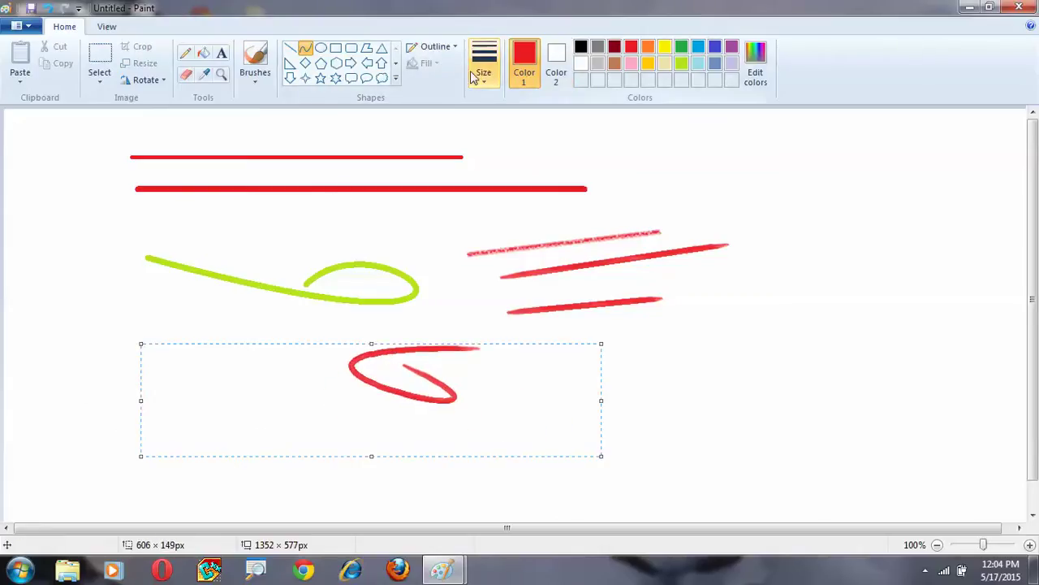
click(431, 47)
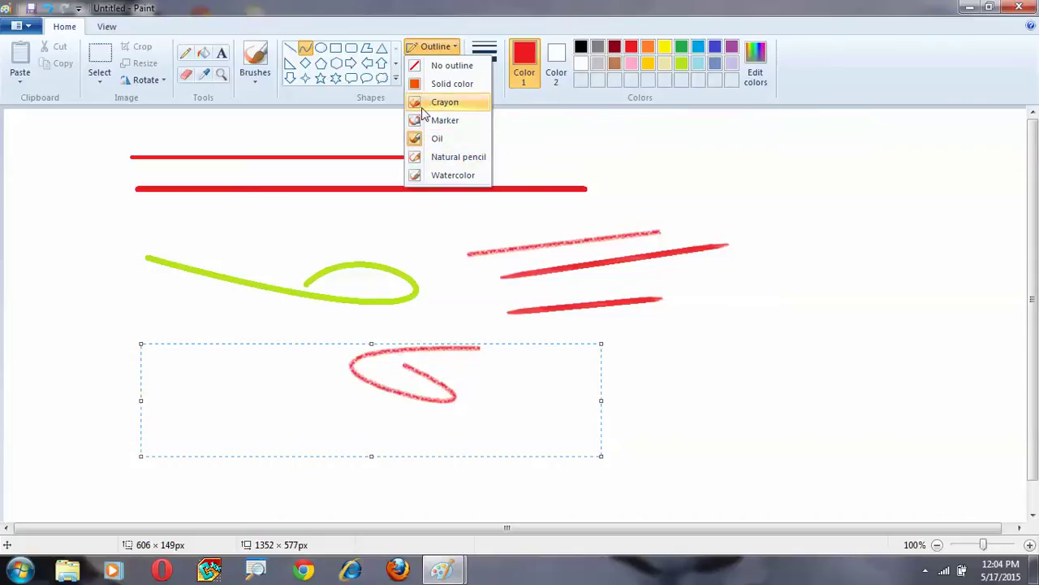
click(422, 108)
mouse_move(875, 212)
mouse_down()
mouse_move(778, 264)
mouse_move(938, 333)
mouse_move(870, 292)
mouse_move(734, 155)
mouse_up()
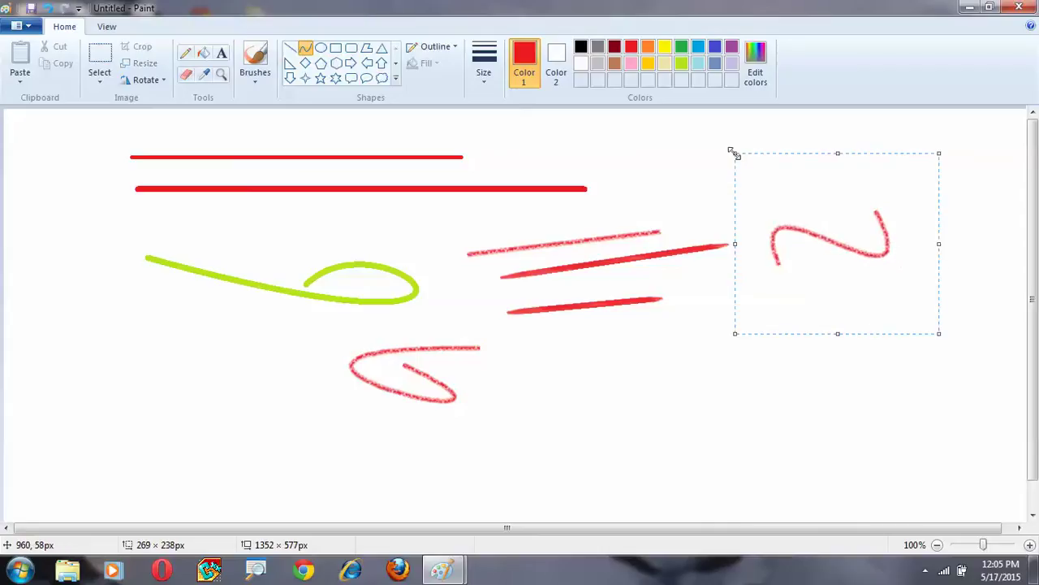
click(678, 148)
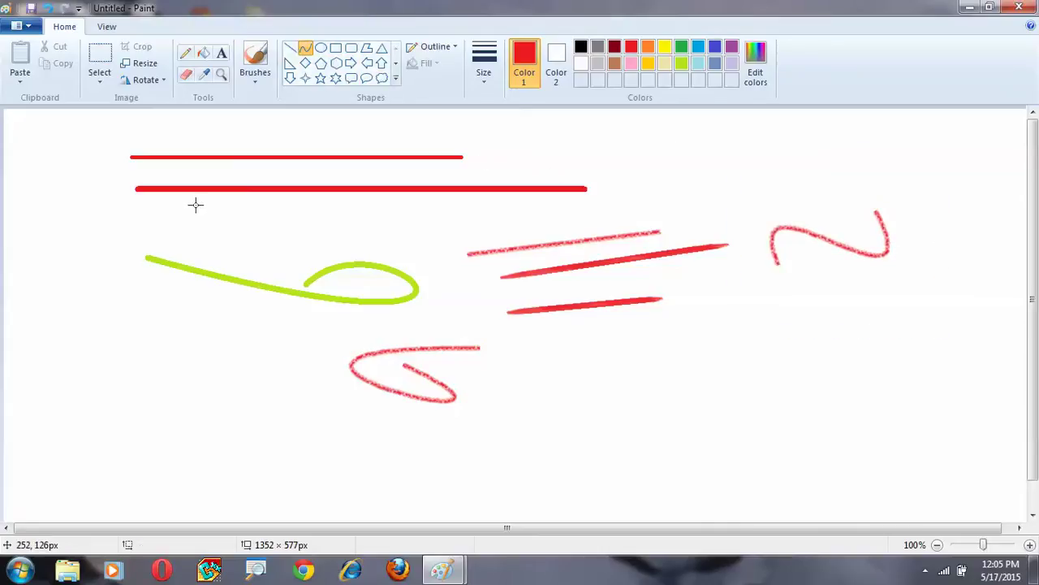
- Clear the canvas by selecting and deleting all drawn lines and curves
key(ctrl+a)
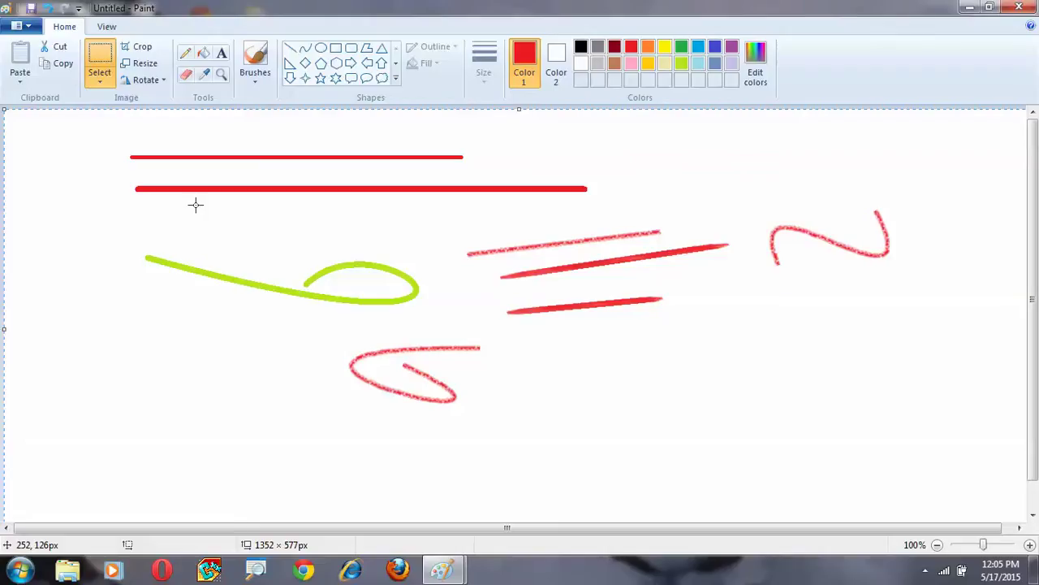
key(Delete)
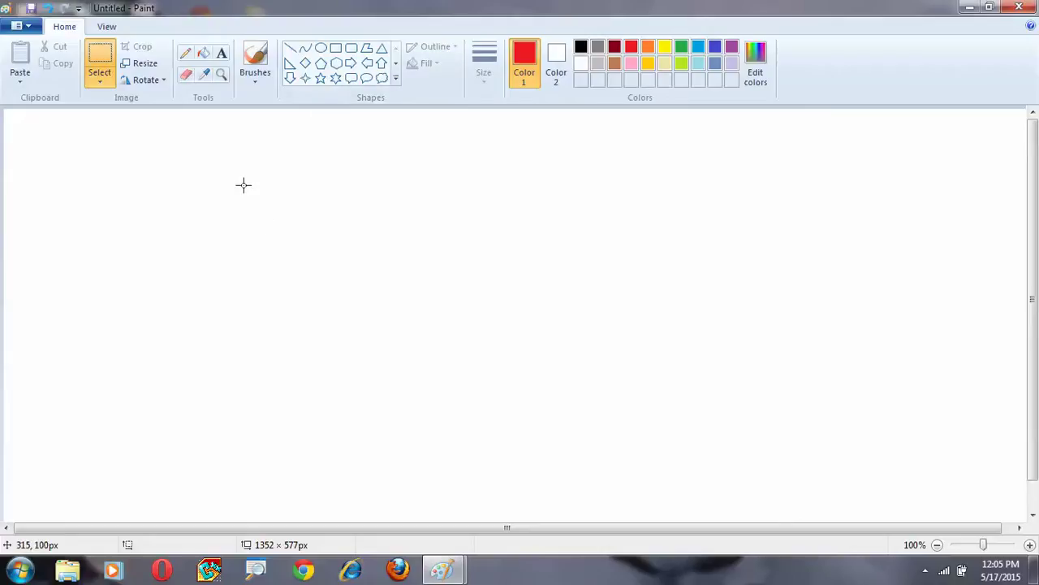
- Draw a wide red ellipse about 445 × 191 px on the canvas with the Oval shape and the Crayon outline
drag(249, 194, 359, 251)
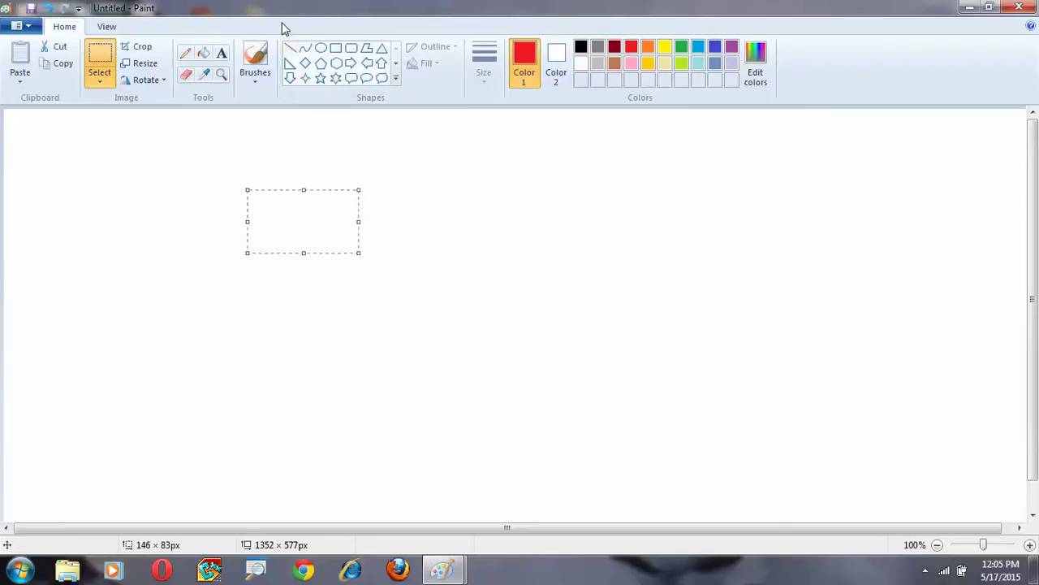
click(305, 48)
click(321, 49)
mouse_move(234, 167)
mouse_down()
mouse_move(578, 313)
mouse_move(628, 320)
mouse_move(671, 274)
mouse_move(628, 248)
mouse_move(350, 278)
mouse_move(460, 320)
mouse_move(527, 325)
mouse_move(574, 313)
mouse_up()
- Try the Solid color and No outline styles on the ellipse, ending with the Solid color outline
click(434, 46)
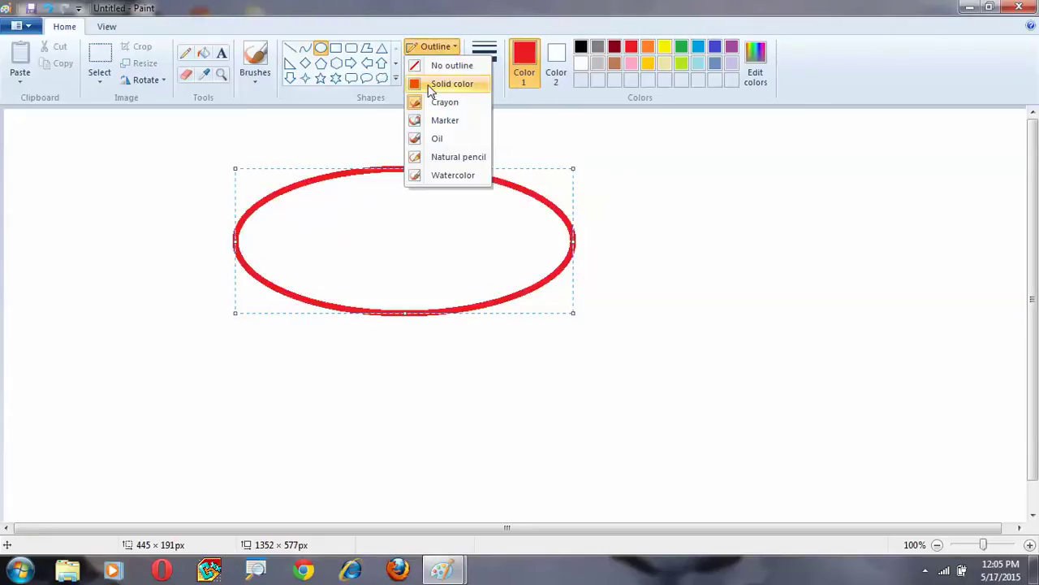
click(431, 87)
click(434, 46)
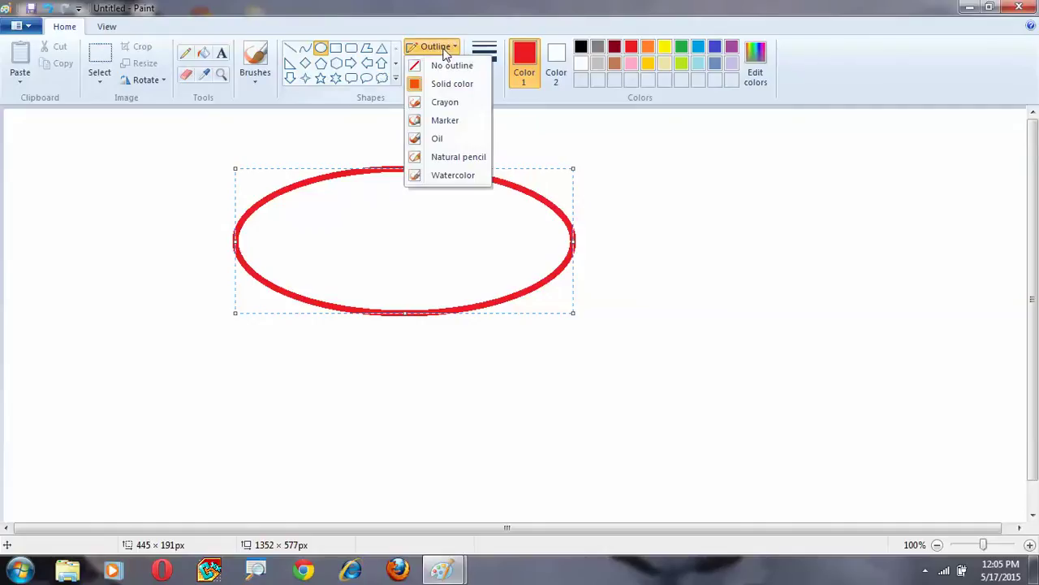
click(439, 68)
click(434, 46)
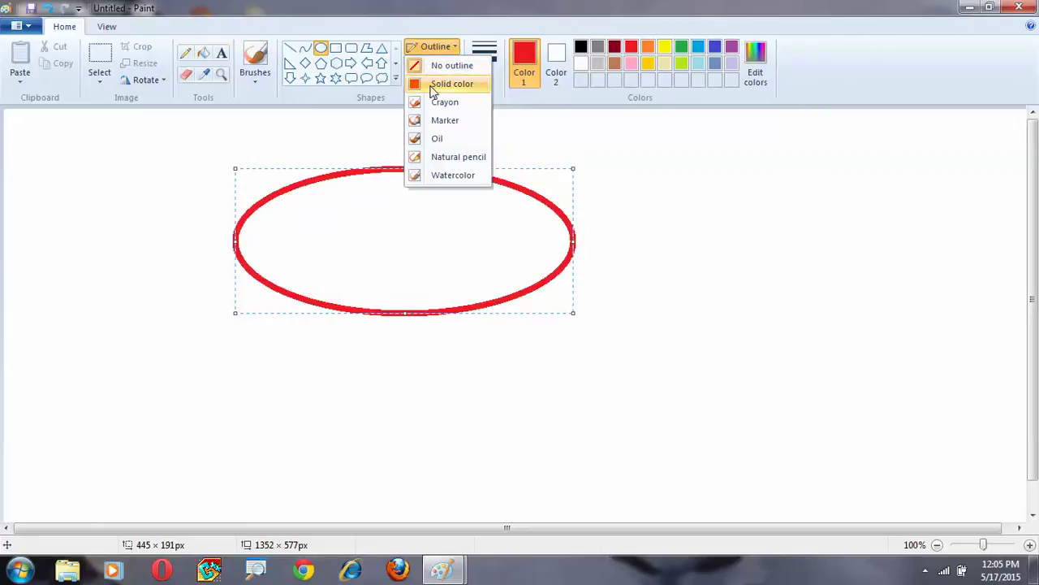
click(433, 89)
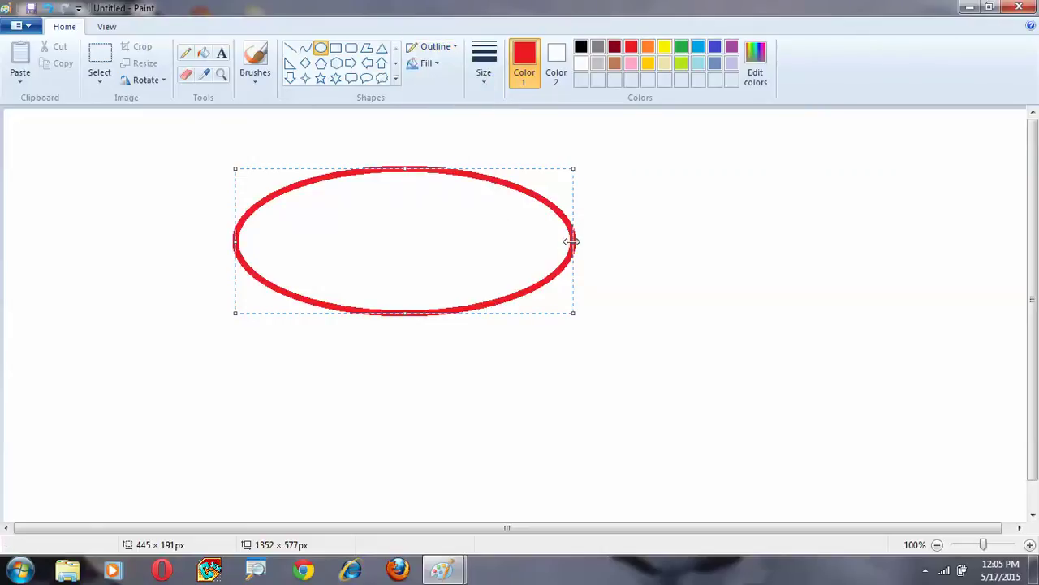
- Narrow the ellipse into a circle about 192 × 191 px and add two separate circles about 154 px and 191 px wide beside it
drag(573, 241, 382, 264)
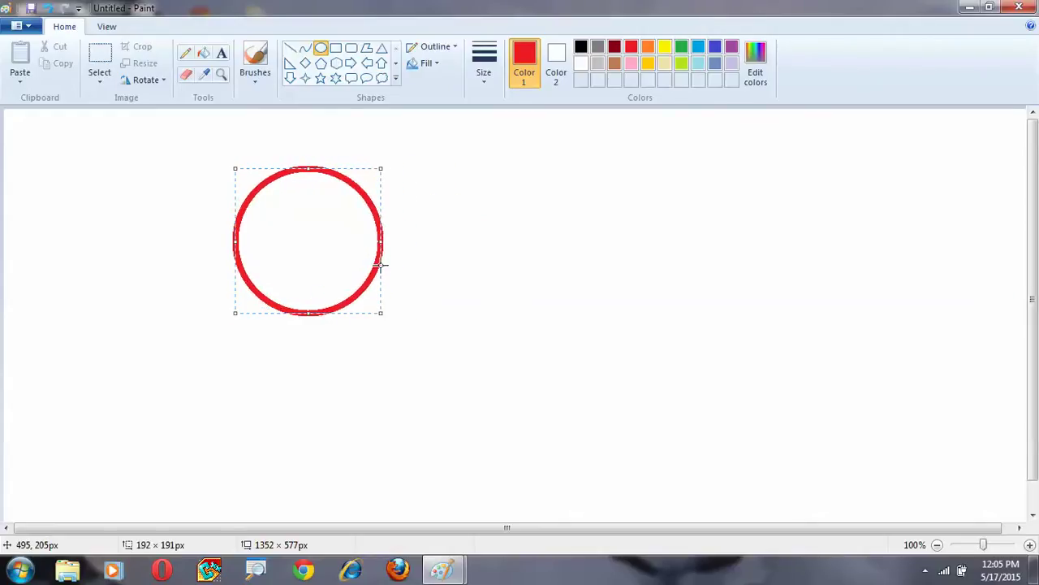
click(498, 210)
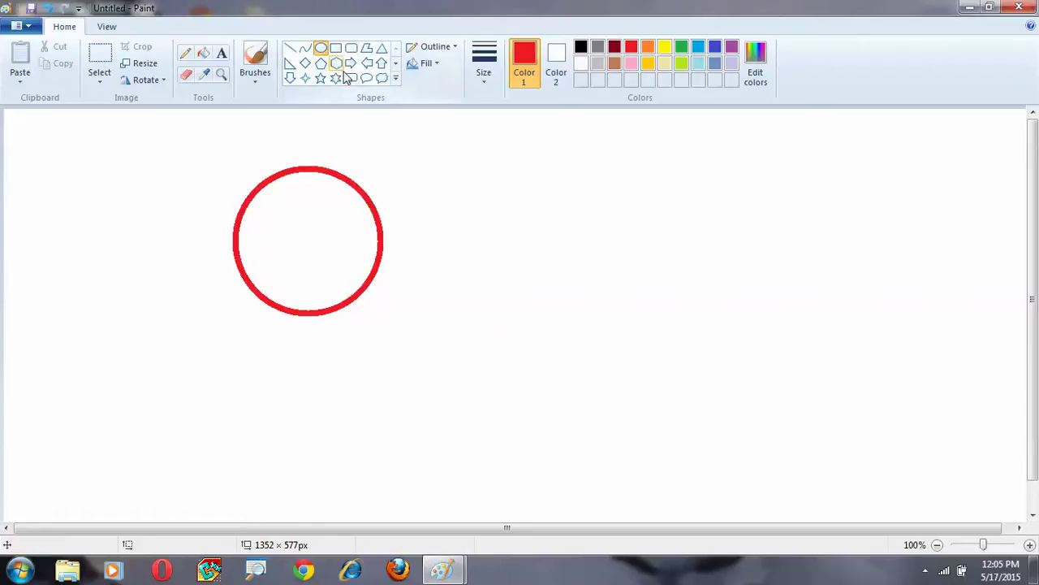
drag(510, 193, 733, 297)
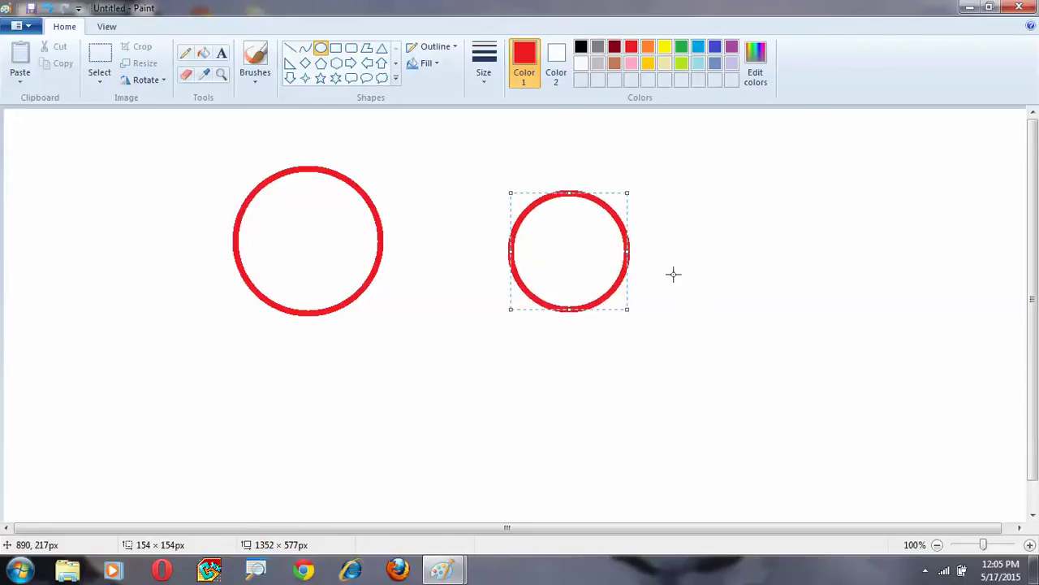
drag(801, 188, 653, 337)
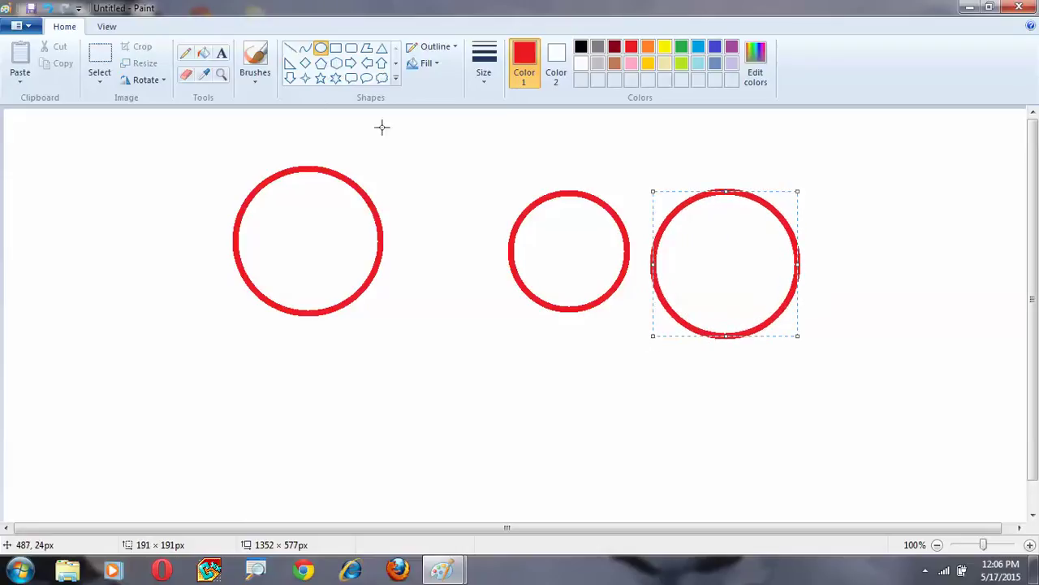
click(446, 309)
- Set the shape fill to Crayon and keep the outline as Solid color
click(429, 63)
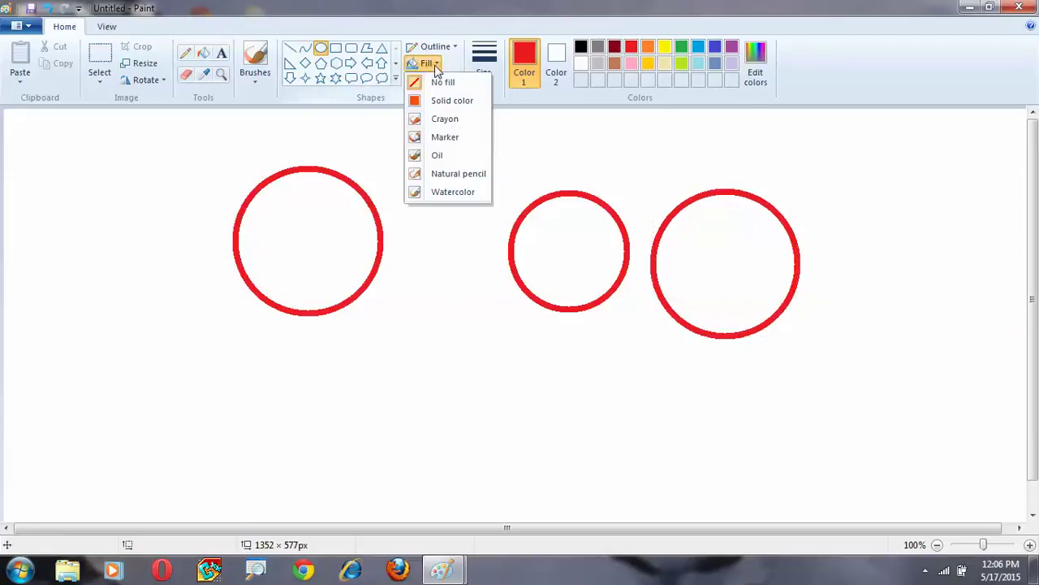
click(439, 120)
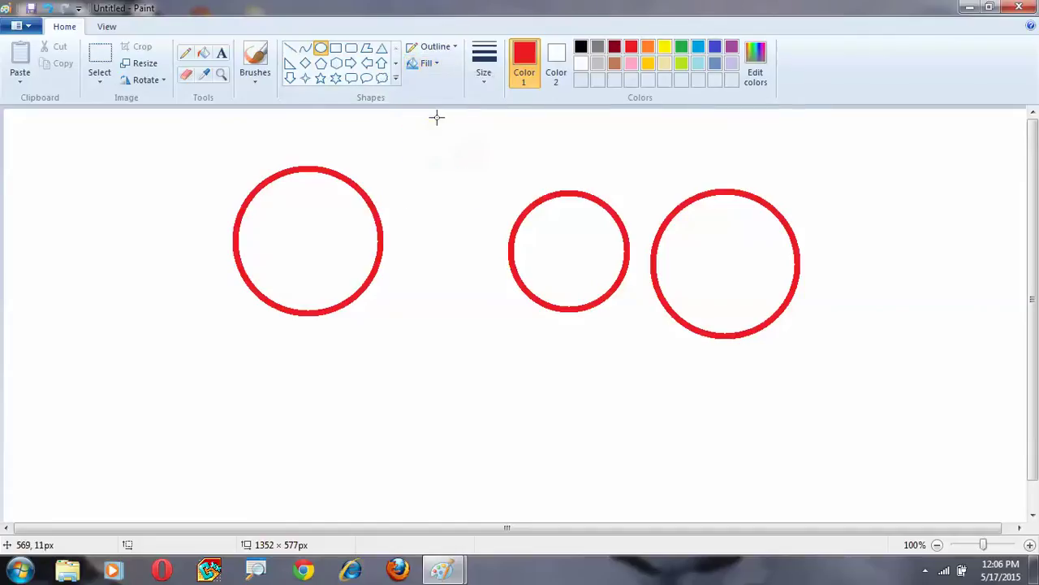
click(447, 53)
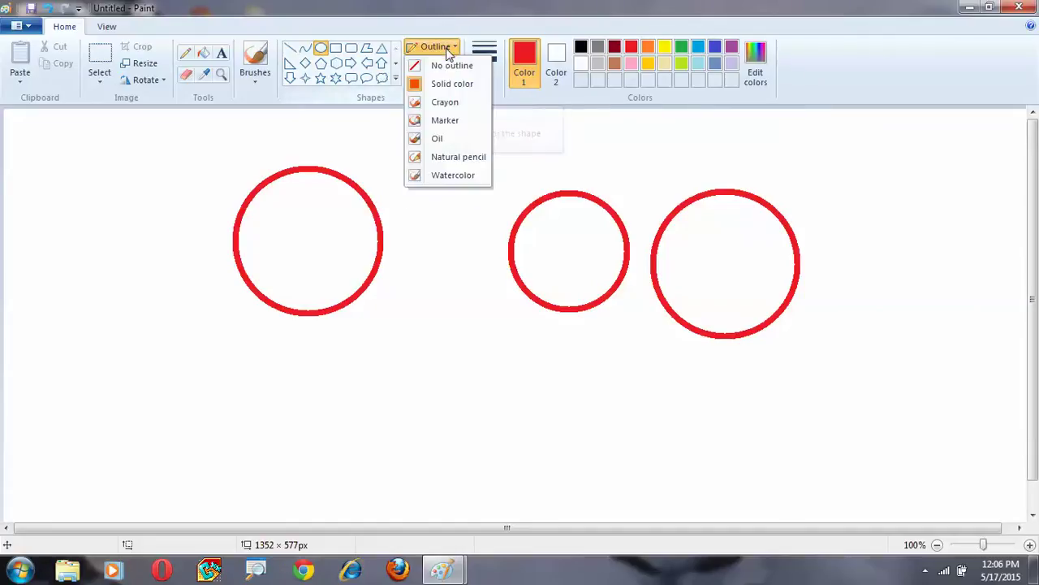
click(428, 85)
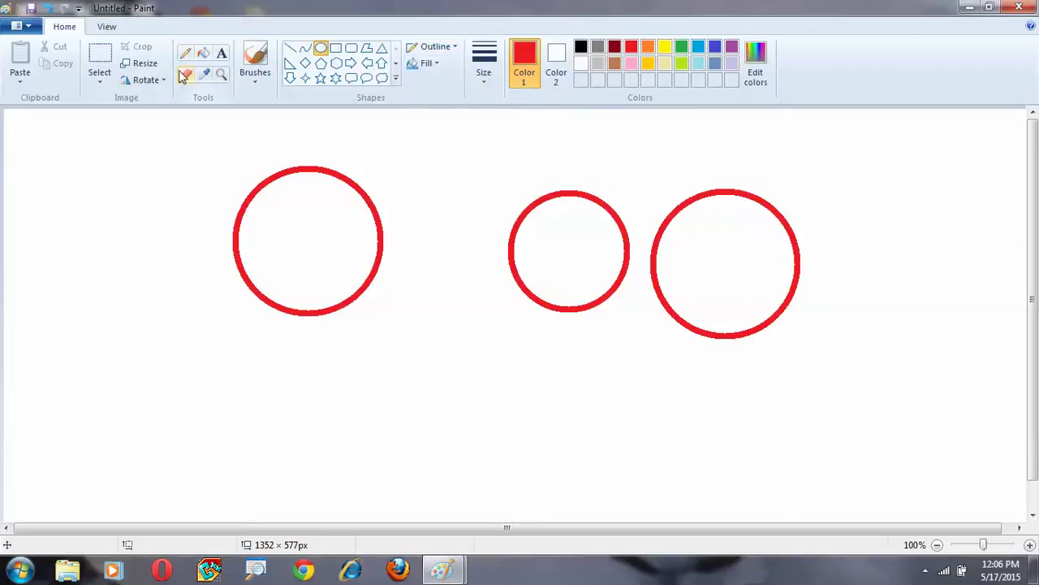
click(204, 53)
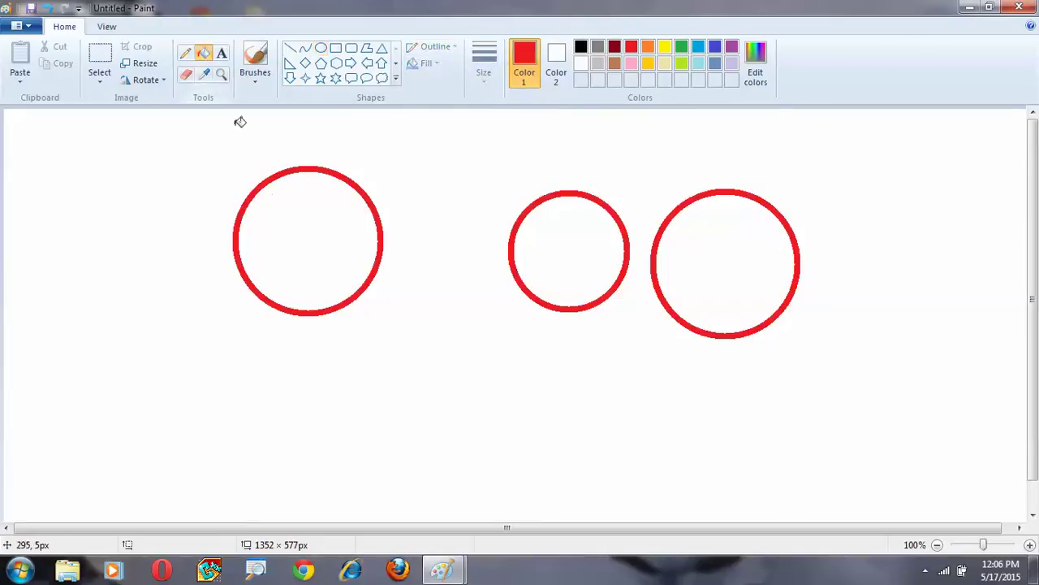
click(282, 230)
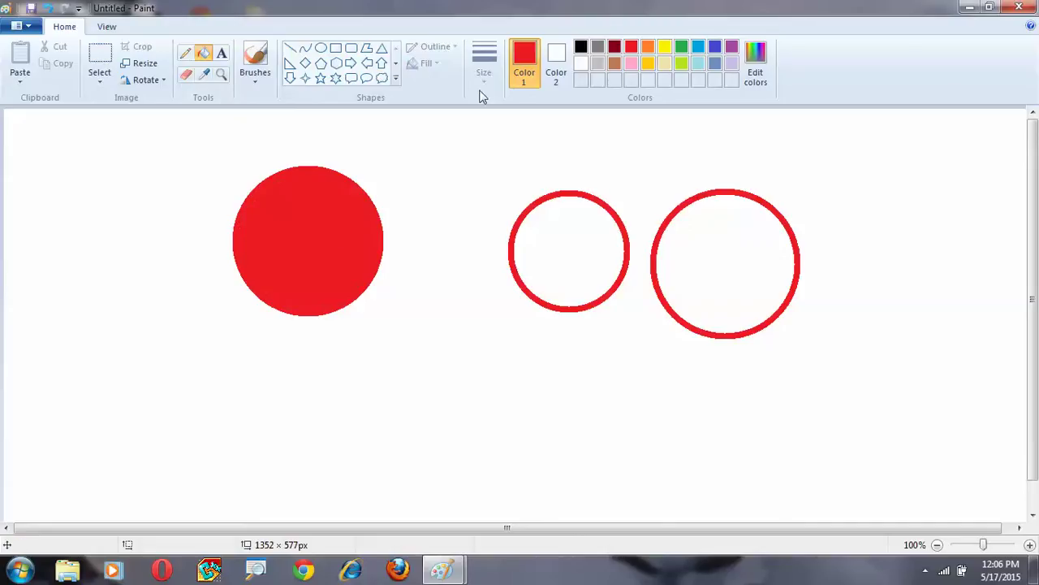
key(ctrl+z)
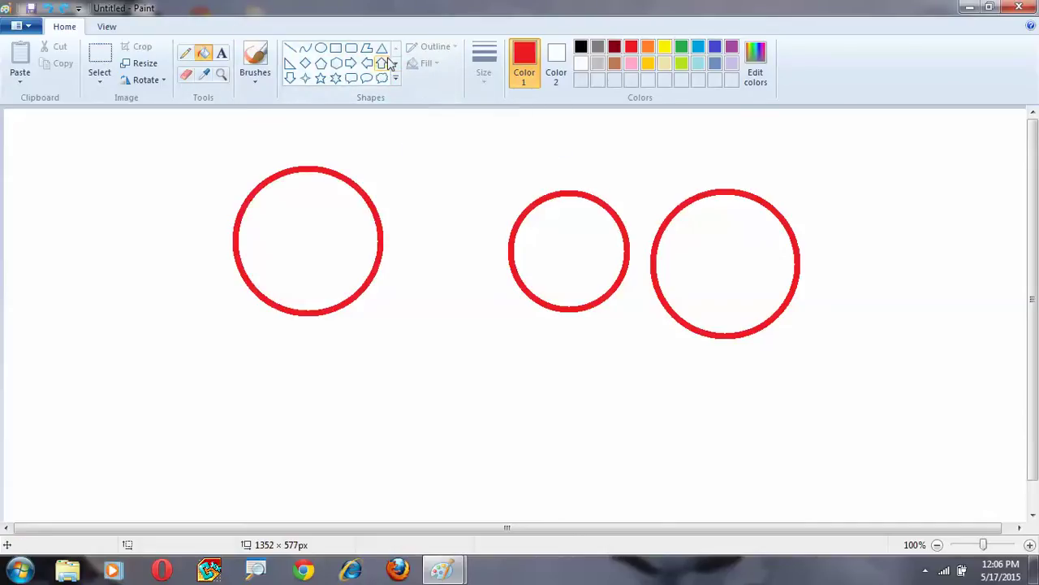
- Draw a red ellipse about 234 × 143 px below the circles with the Crayon fill
click(321, 47)
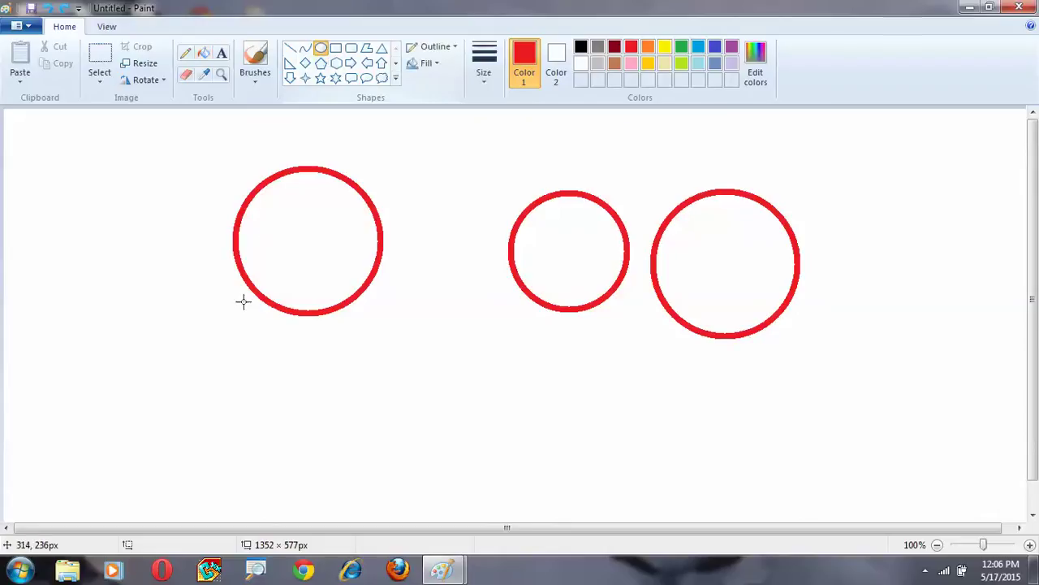
click(425, 64)
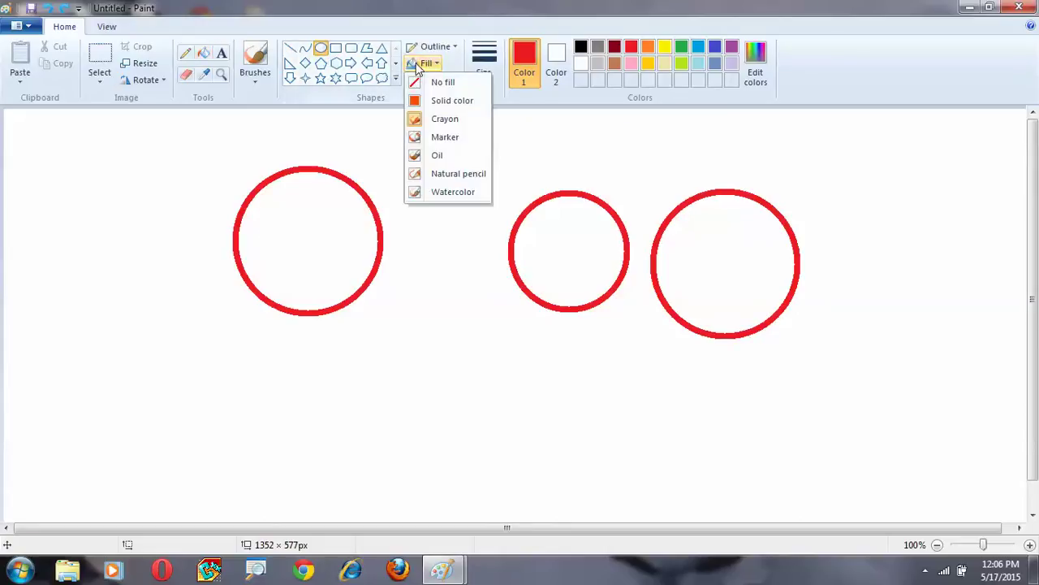
click(436, 120)
drag(413, 361, 601, 477)
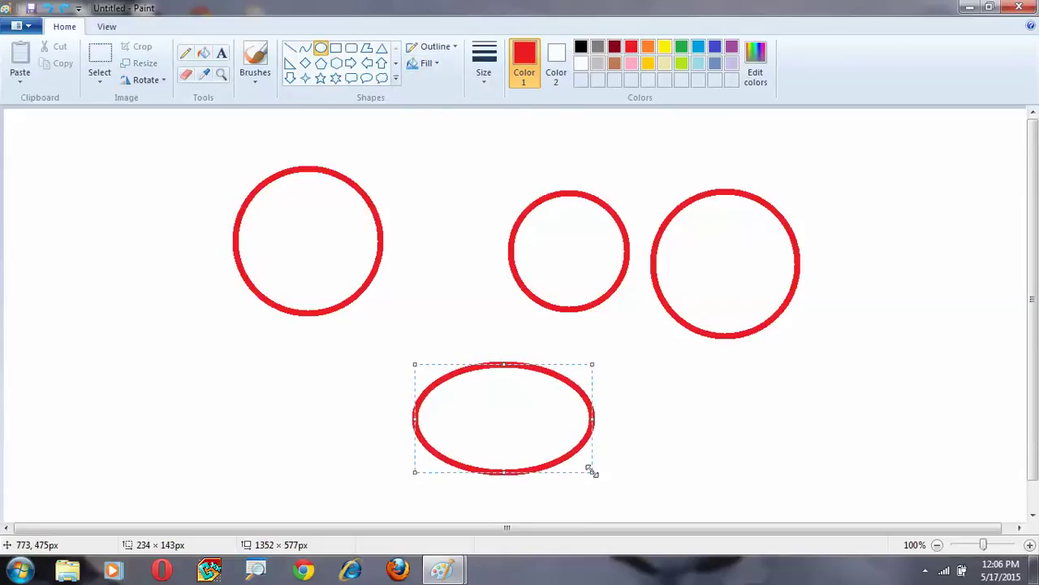
click(202, 54)
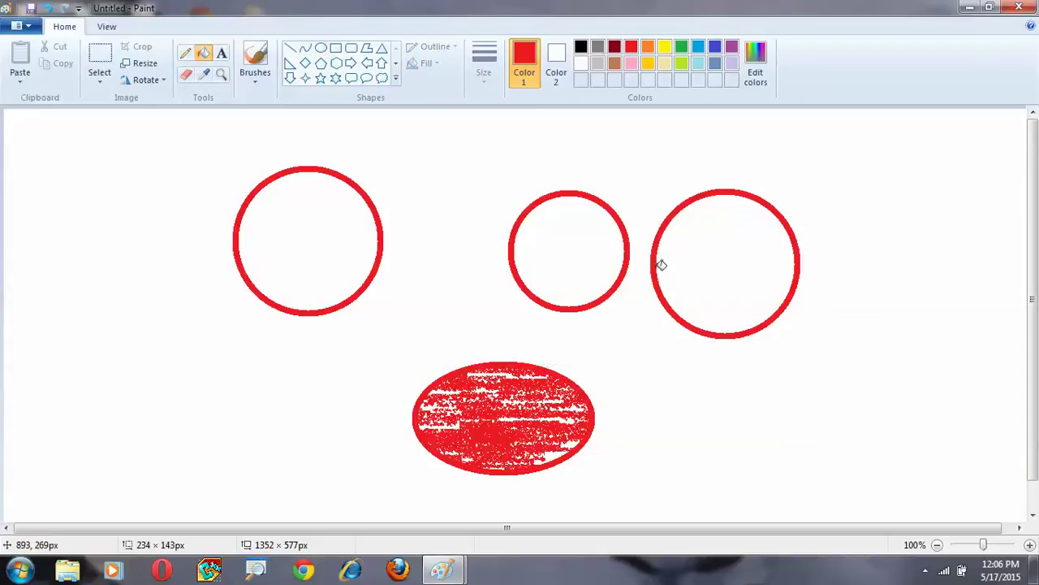
- Draw a crayon-filled red rectangle about 302 × 150 px below the first circle
click(335, 48)
drag(101, 339, 336, 456)
click(203, 52)
click(231, 415)
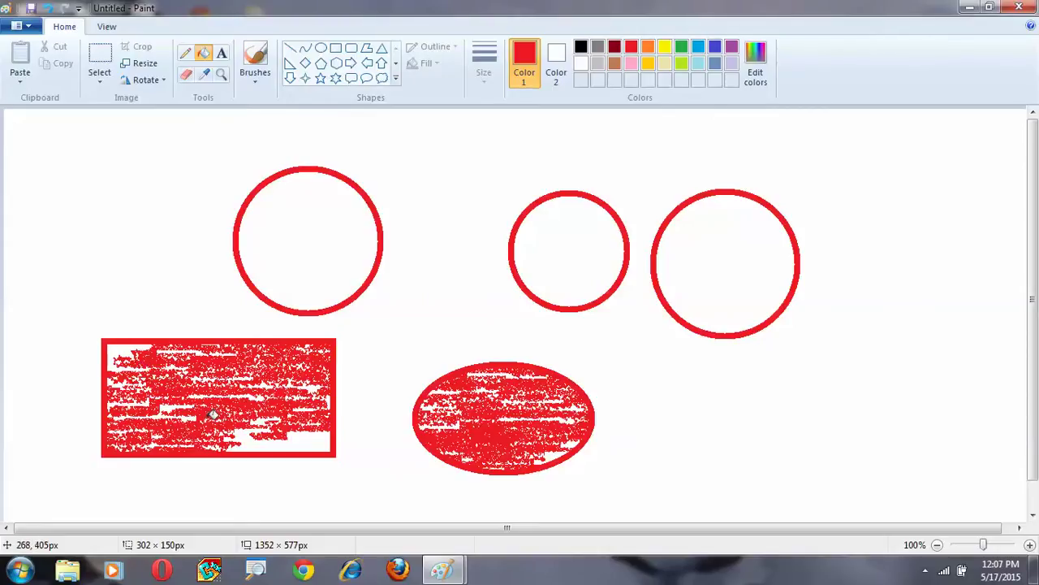
- Draw a red rounded rectangle about 301 × 110 px on the other side of the filled ellipse and give it the Oil fill
click(352, 49)
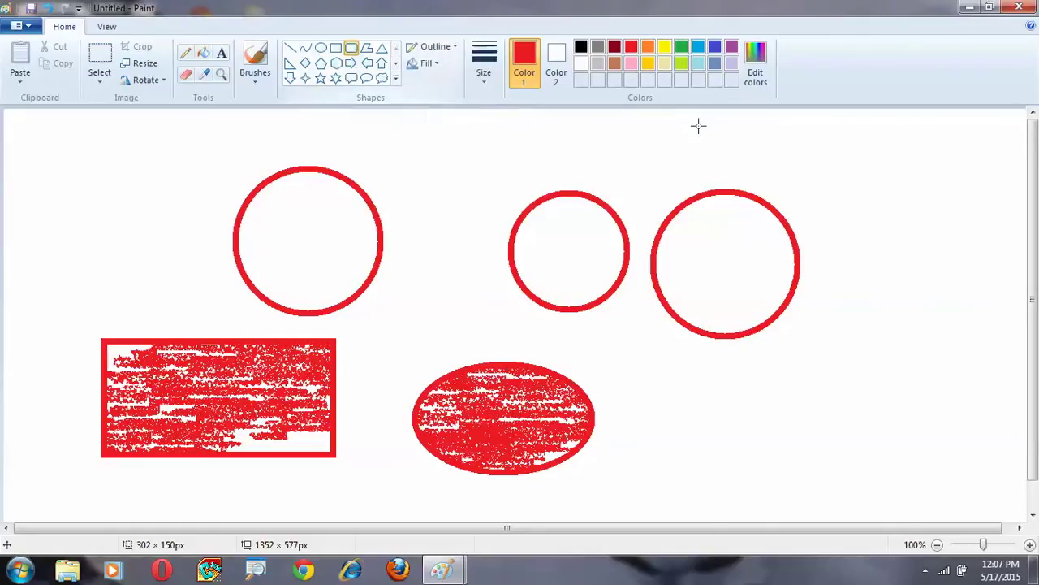
drag(712, 373, 941, 456)
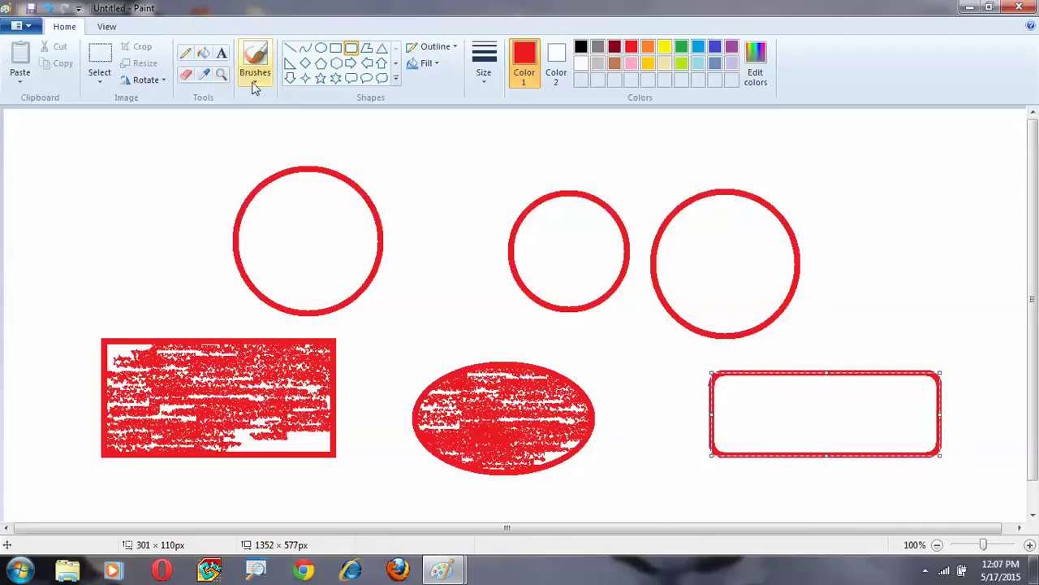
click(427, 63)
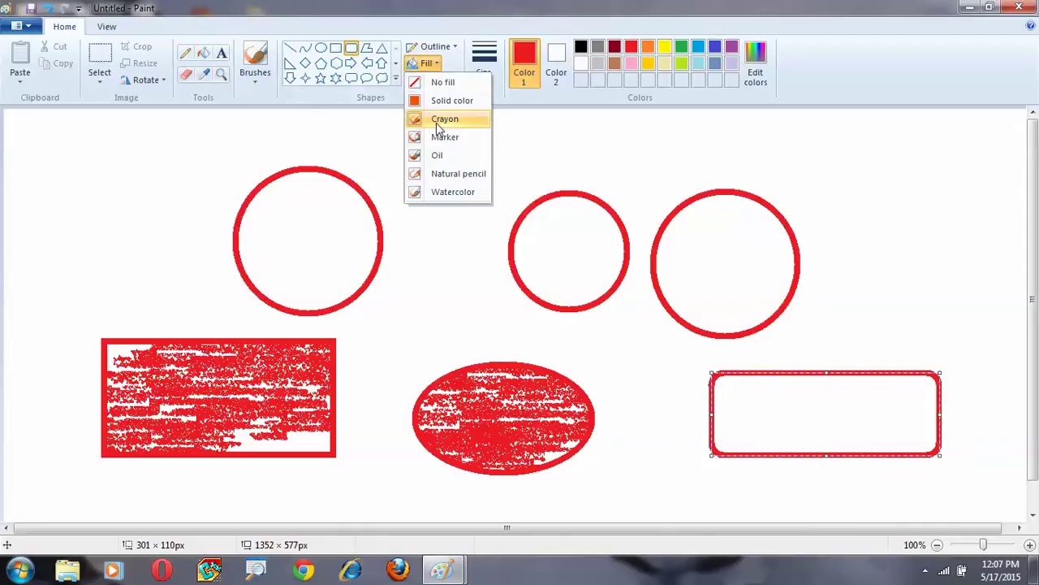
key(Escape)
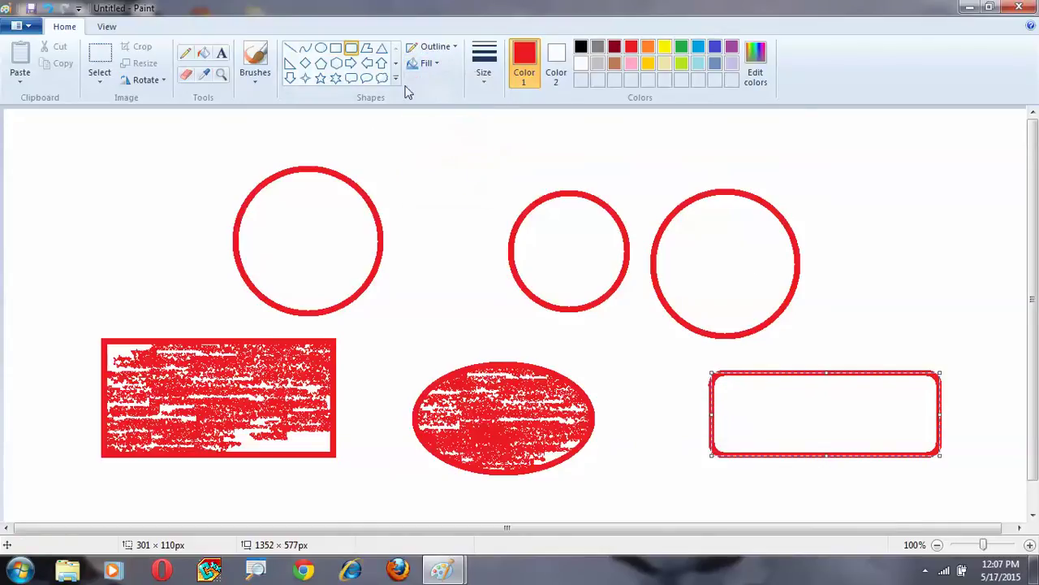
click(204, 54)
click(892, 418)
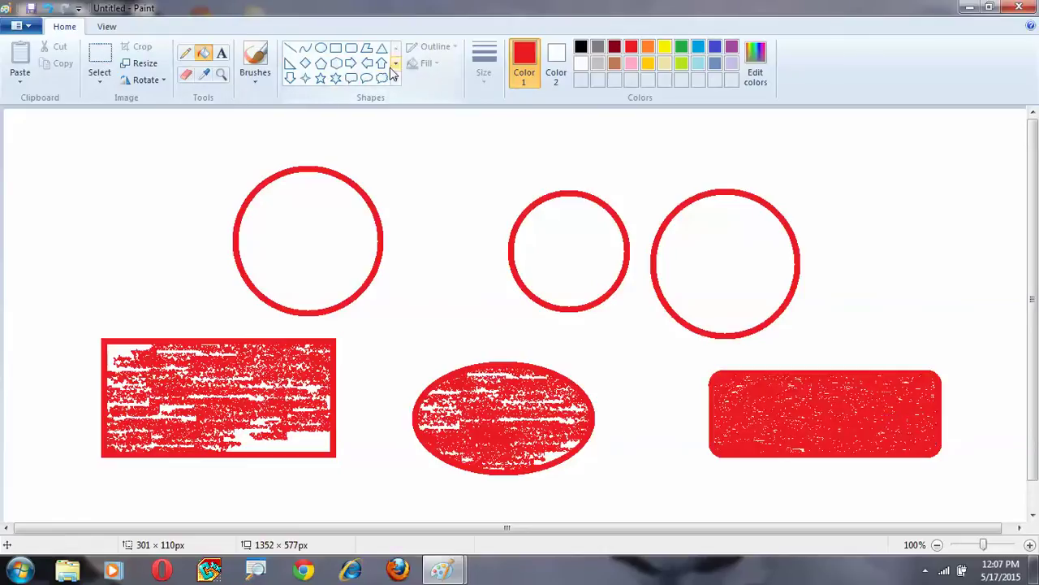
- Clear the canvas by selecting and deleting all the circles, ellipse and rectangles
click(366, 48)
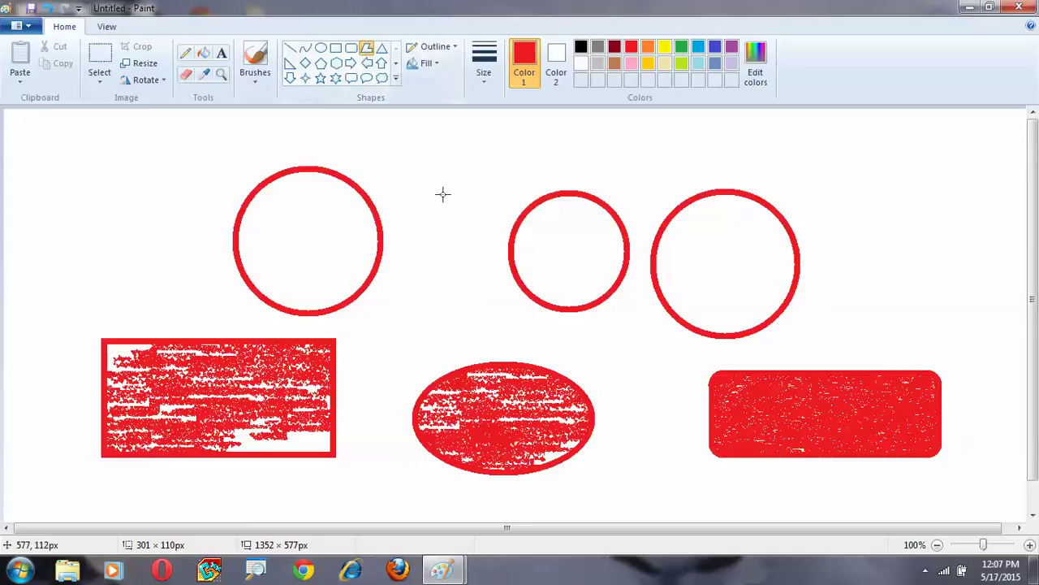
key(ctrl+a)
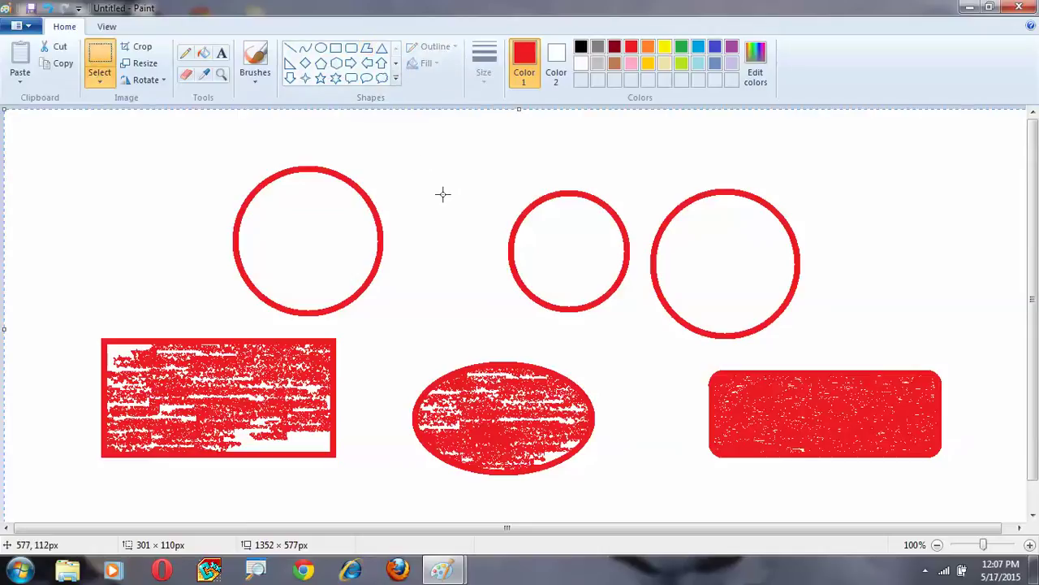
key(Delete)
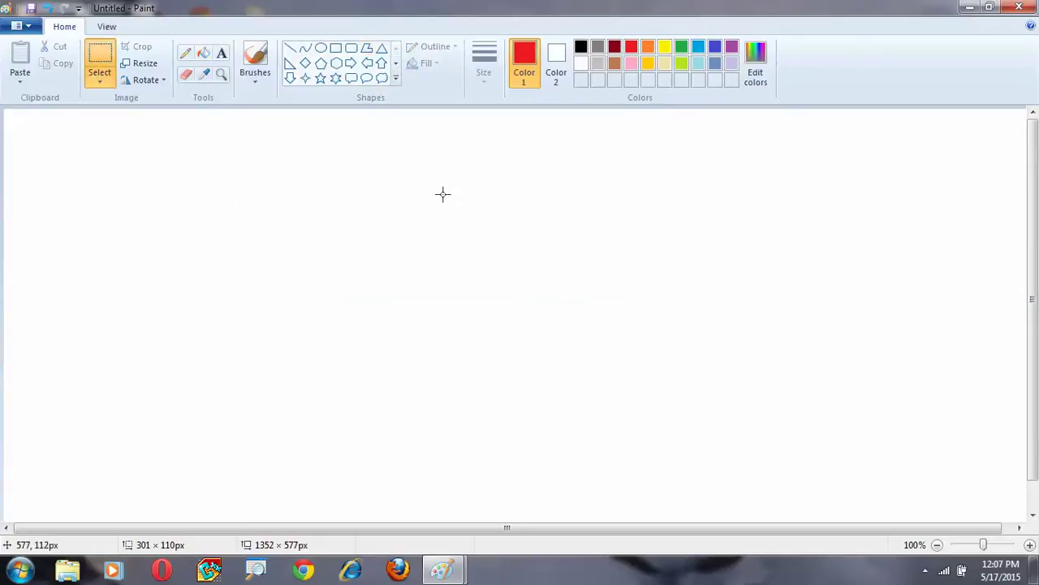
- Draw a closed irregular red outline about 807 × 472 px with stepped and diagonal sides, using the Polygon shape
click(367, 54)
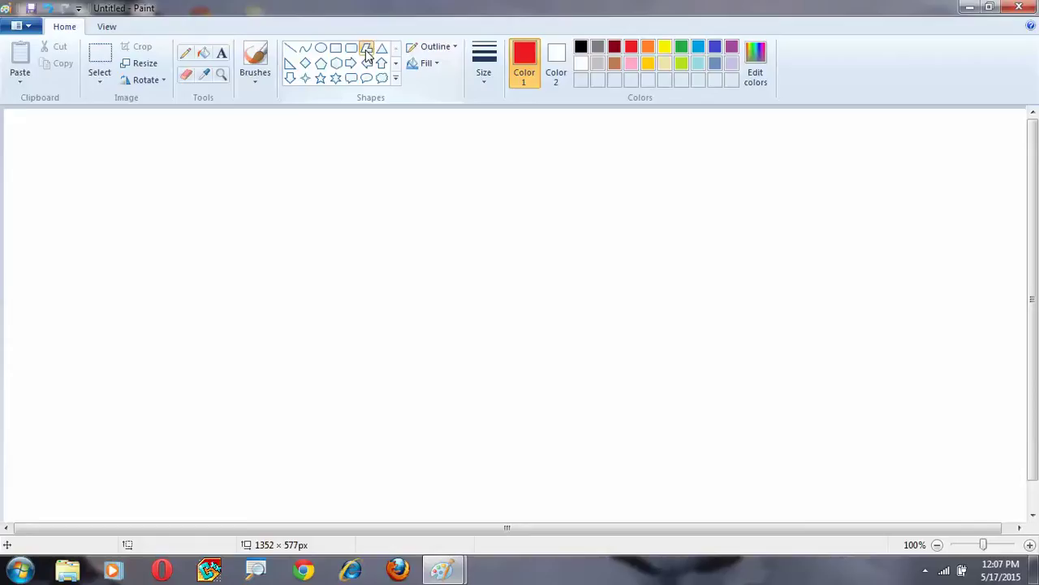
drag(190, 155, 491, 421)
drag(471, 458, 664, 459)
click(686, 478)
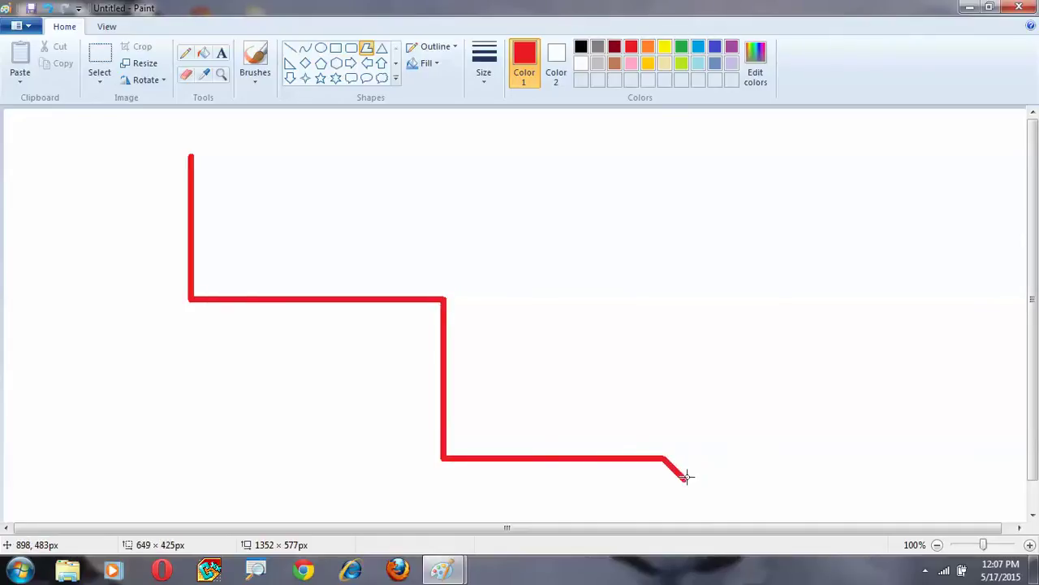
drag(719, 493, 587, 285)
drag(596, 241, 190, 160)
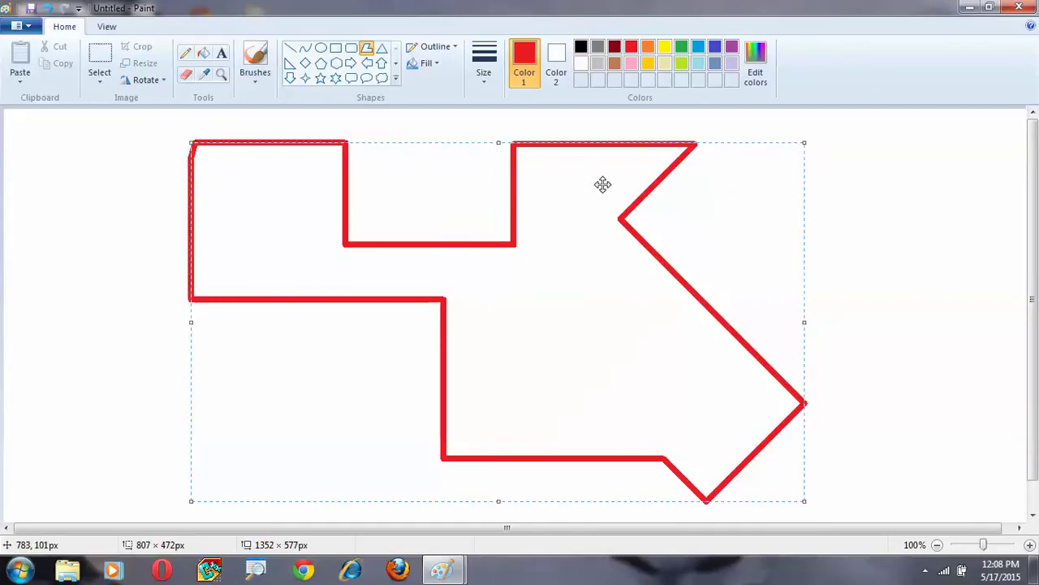
- Shrink the polygon to about 578 × 296 px and move it toward the canvas's upper-left area
drag(804, 143, 623, 288)
drag(452, 350, 359, 238)
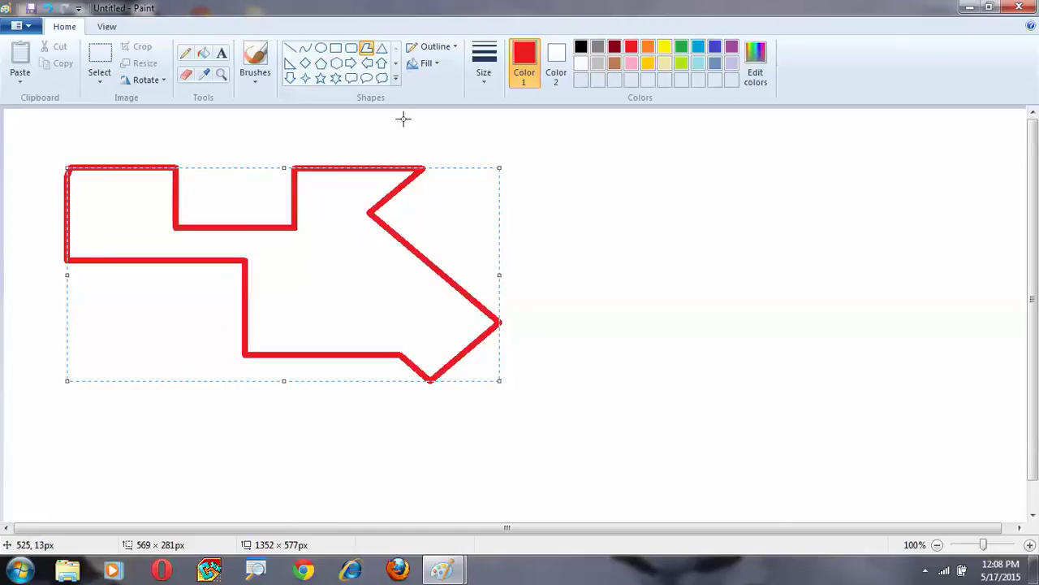
mouse_move(501, 168)
mouse_down()
mouse_move(346, 300)
mouse_move(405, 203)
mouse_move(610, 204)
mouse_move(726, 228)
mouse_move(654, 414)
mouse_move(596, 211)
mouse_move(506, 156)
mouse_up()
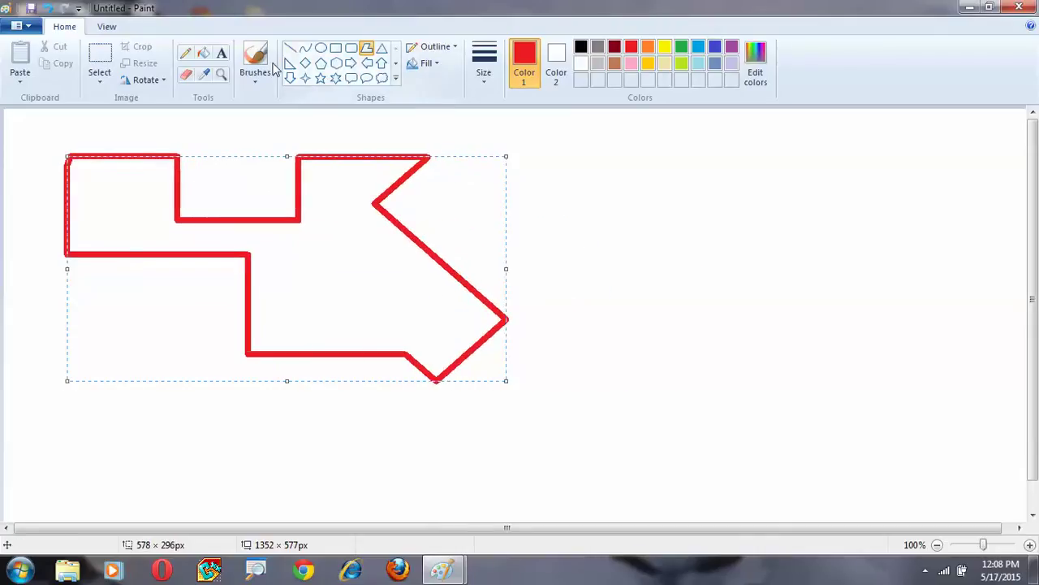
- Choose the Oil fill style and fill the polygon with red using the Fill with color tool
click(425, 63)
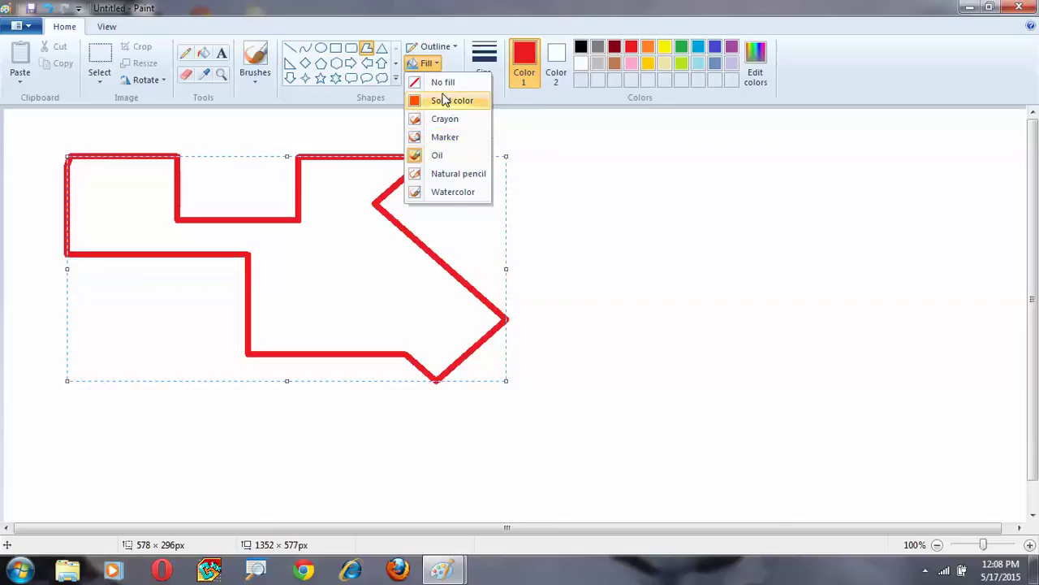
click(429, 155)
click(204, 53)
click(329, 224)
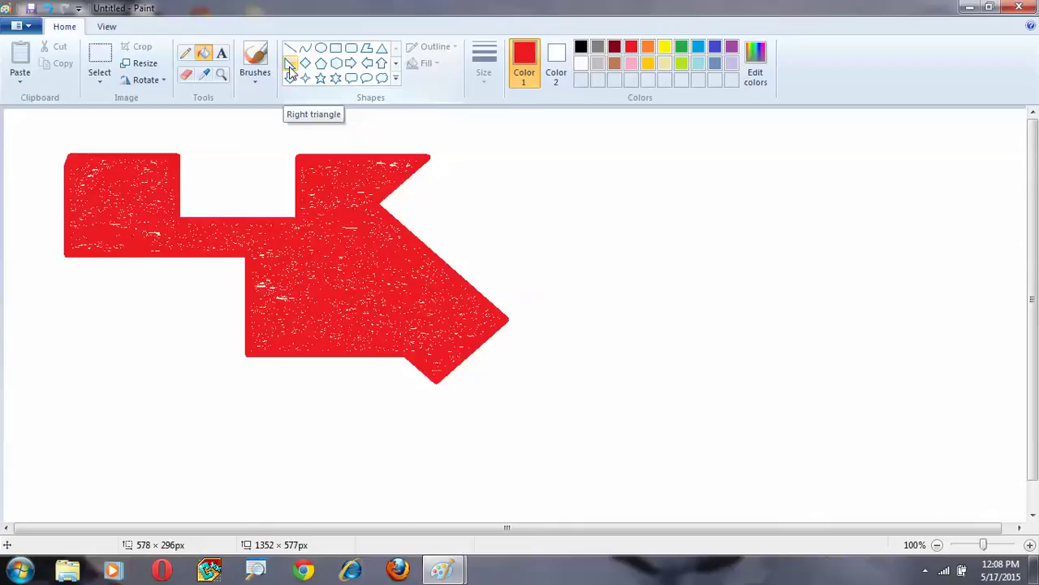
- Draw a triangle about 189 × 204 px beyond the polygon and fill it, outline included, with lime
click(382, 48)
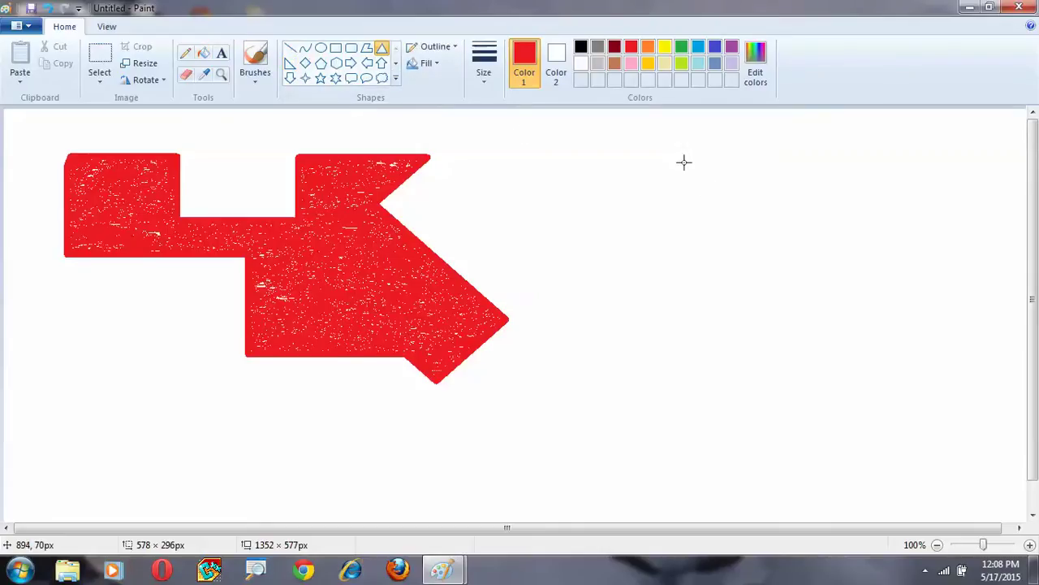
drag(678, 160, 822, 316)
click(210, 57)
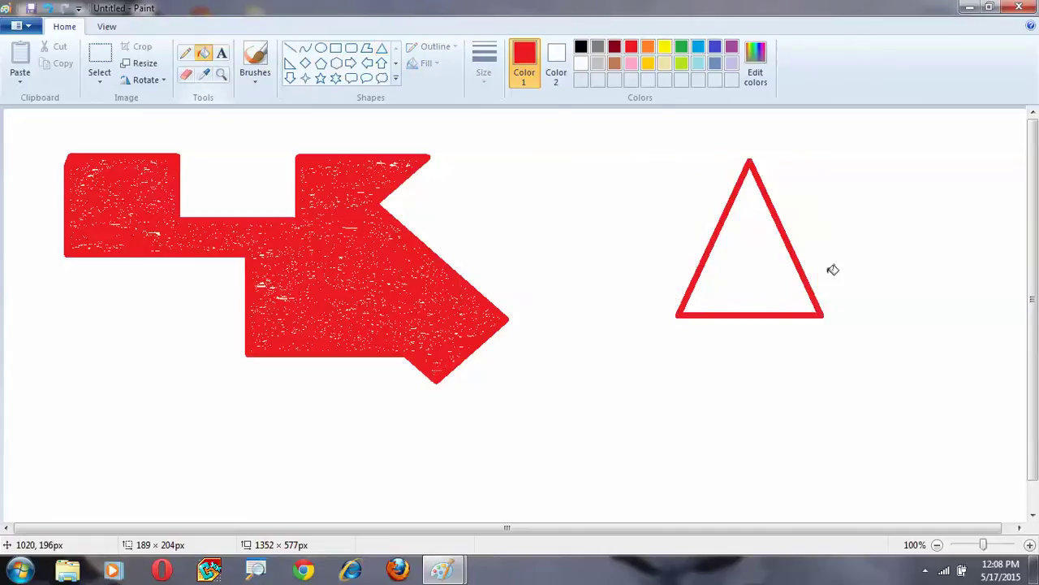
click(772, 263)
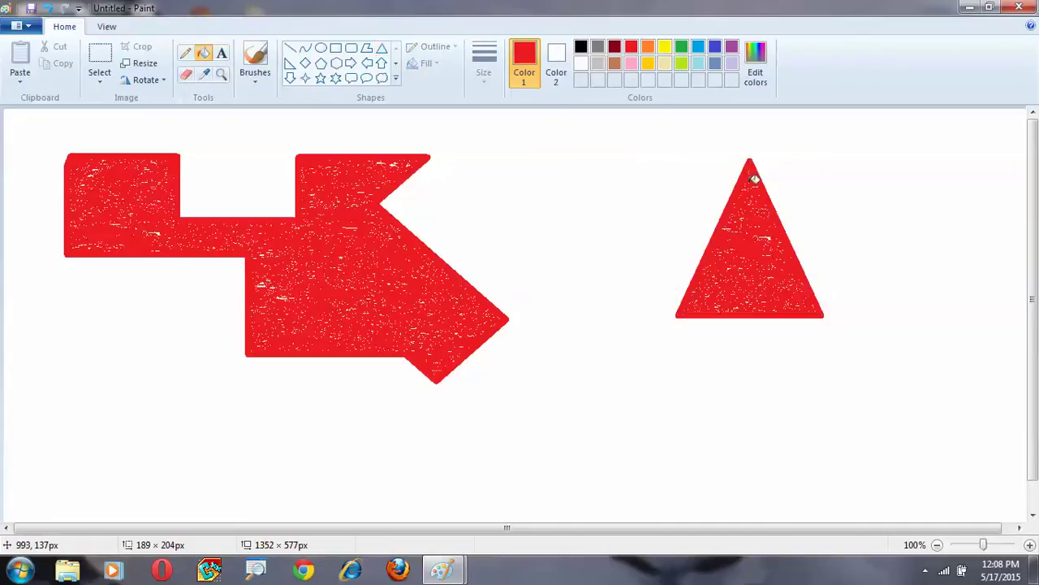
click(681, 63)
click(755, 217)
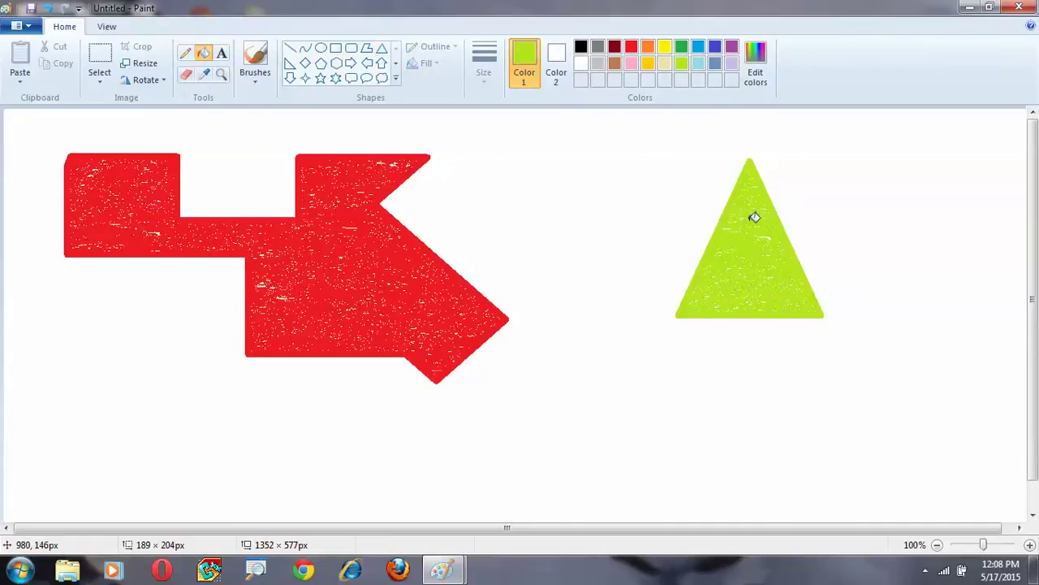
- Draw a lime diamond outline about 185 × 181 px and a pentagon outline about 116 × 267 px on either side of the triangle
click(305, 71)
drag(539, 273, 680, 411)
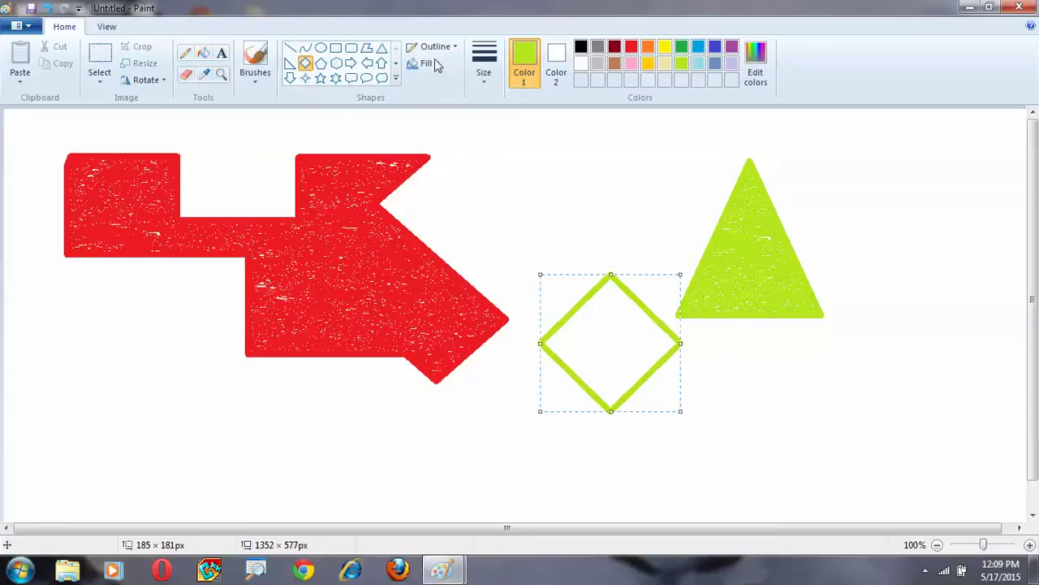
click(321, 64)
drag(958, 241, 866, 445)
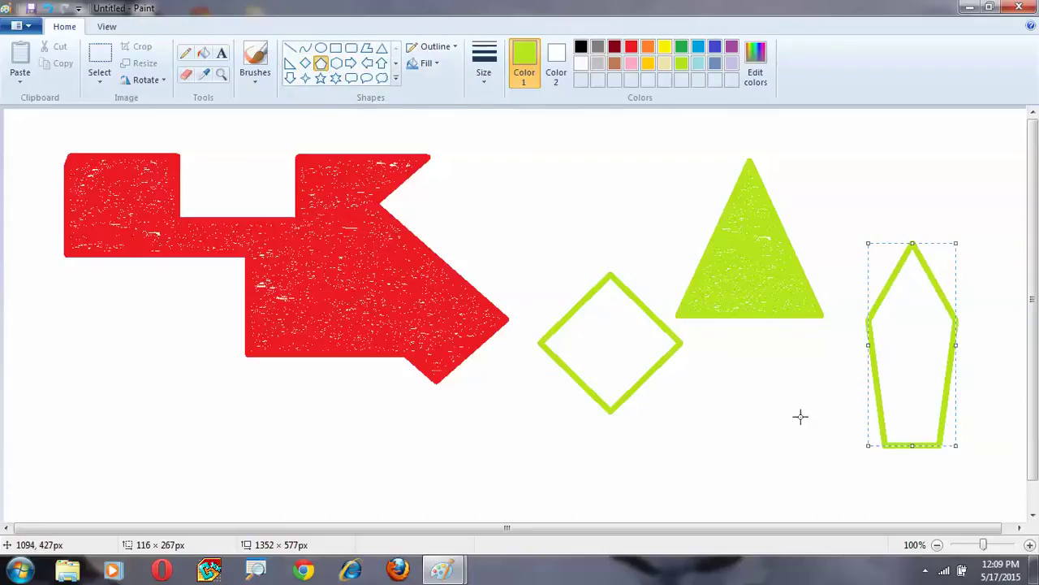
- Draw a lime hexagon about 182 × 193 px below the red polygon and fill it with rose pink
click(336, 65)
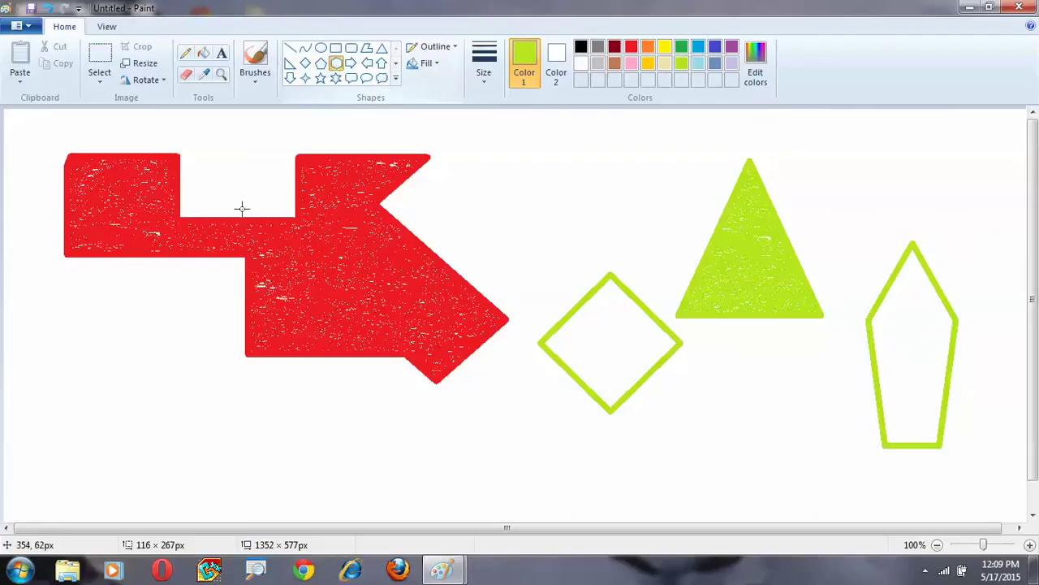
drag(111, 307, 258, 463)
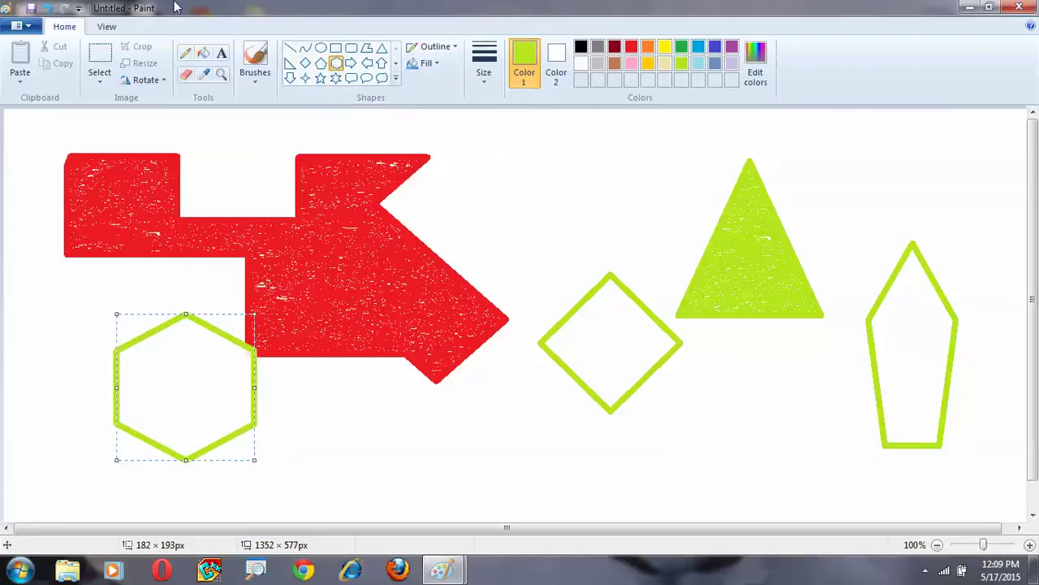
click(205, 54)
click(631, 65)
click(216, 339)
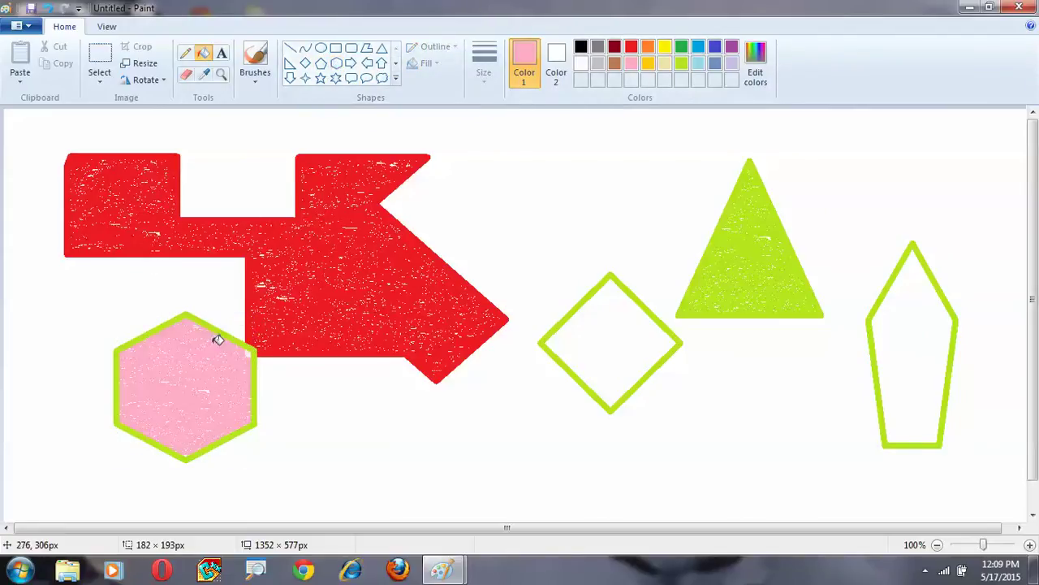
- Fill the diamond with blue-gray and the pentagon with purple
click(715, 65)
click(613, 341)
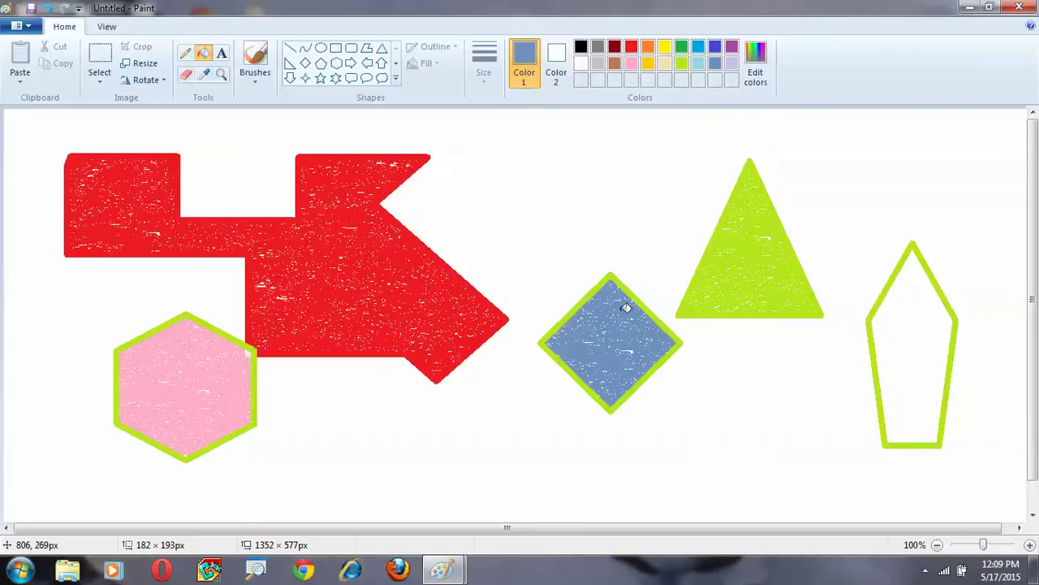
click(730, 49)
click(912, 370)
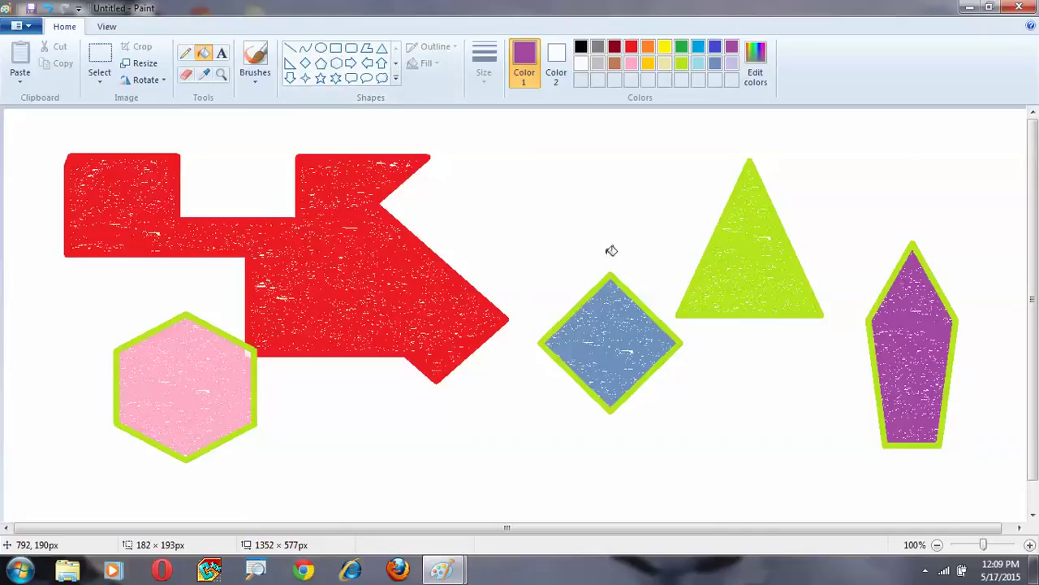
- Clear the canvas by selecting and deleting the polygon, triangle, diamond, pentagon and hexagon
key(ctrl+a)
key(Delete)
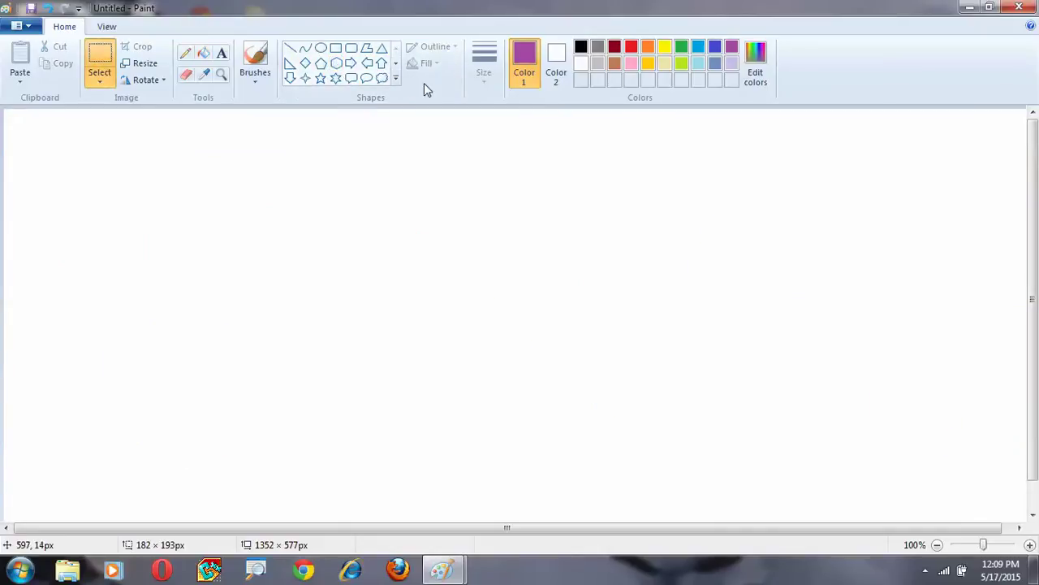
- Draw a purple right arrow about 272 × 99 px and a facing left arrow about 249 × 97 px, aligned at the same height
click(352, 65)
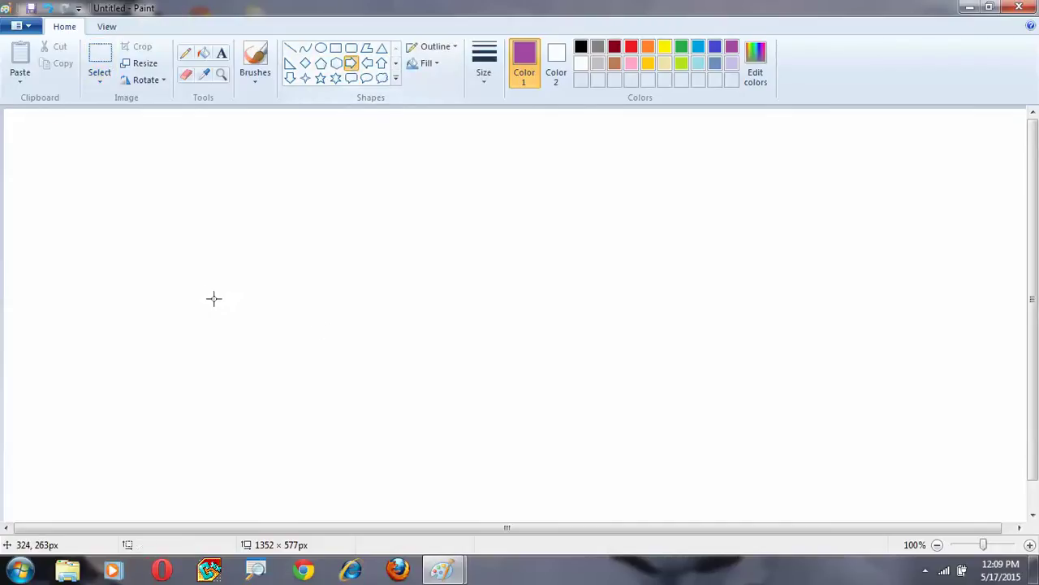
drag(215, 262, 426, 339)
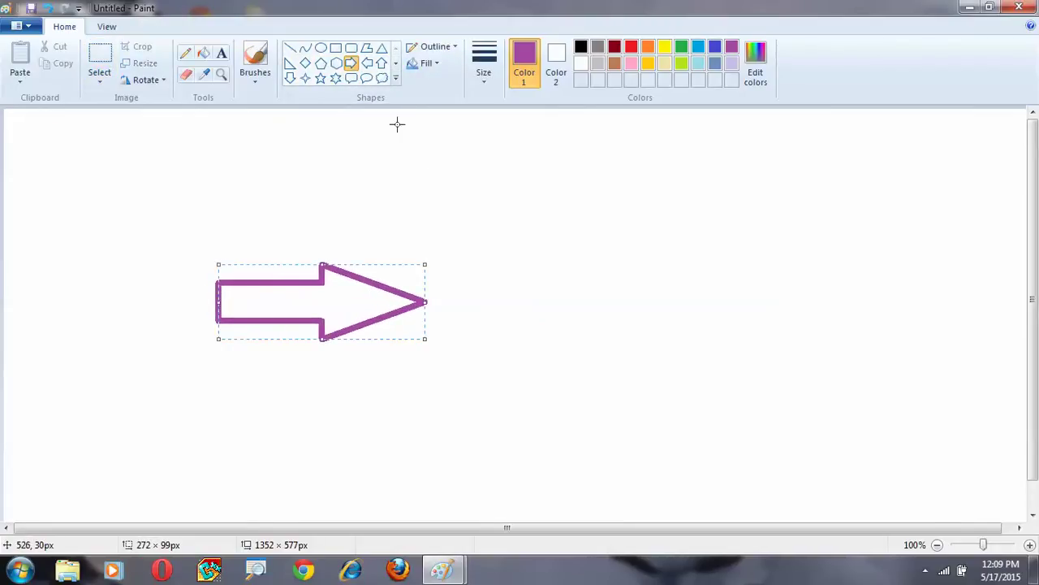
click(367, 65)
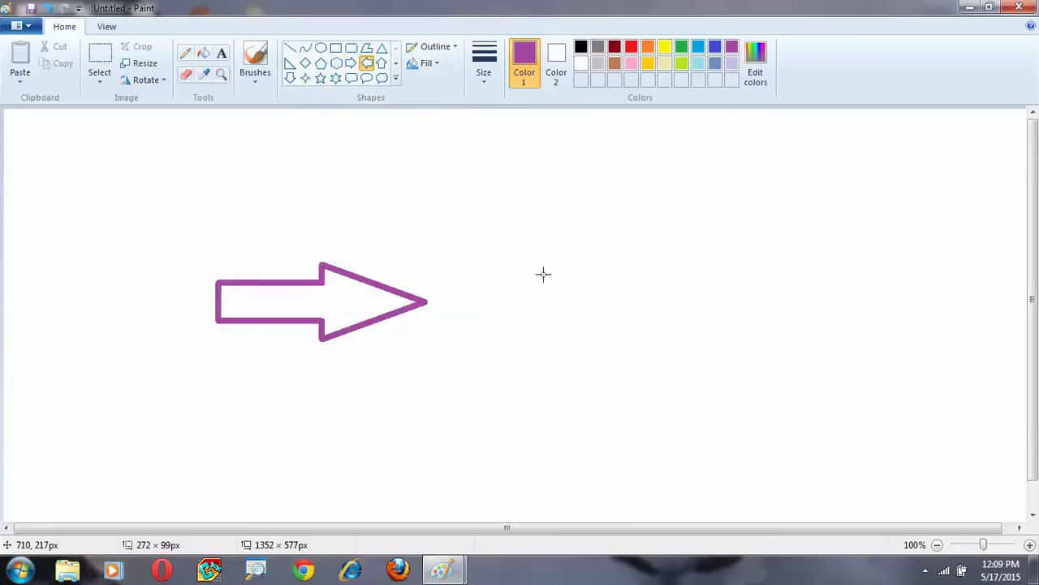
drag(444, 272, 634, 345)
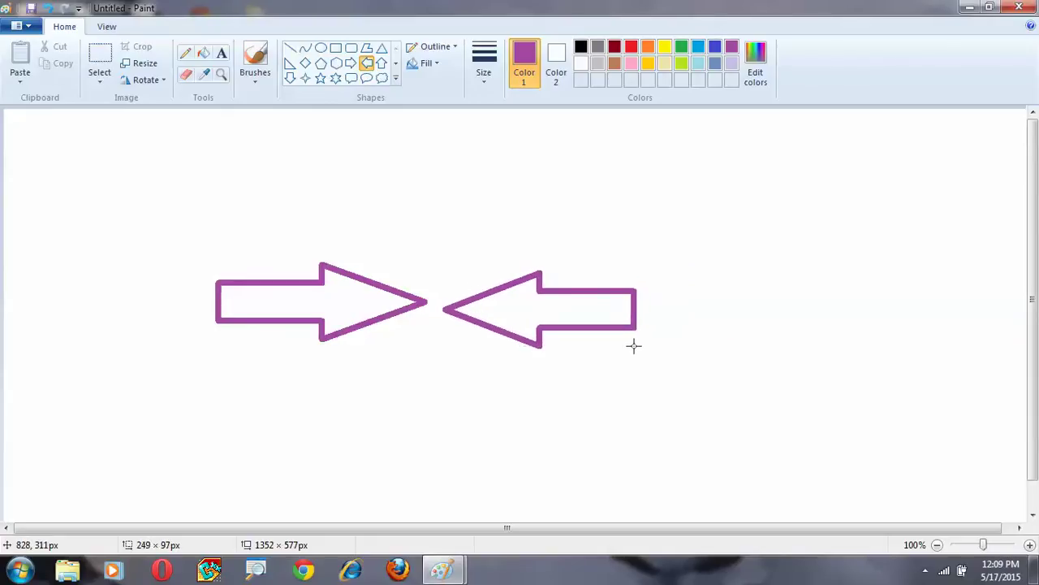
drag(551, 307, 547, 300)
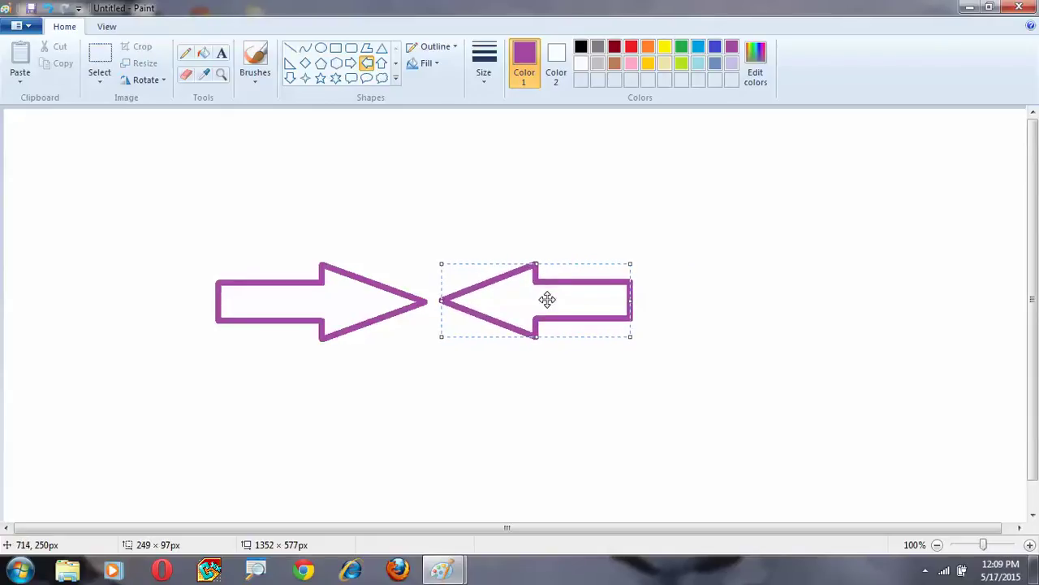
- Draw a purple up arrow about 141 × 217 px and center it below the meeting tips of the two horizontal arrows
click(382, 62)
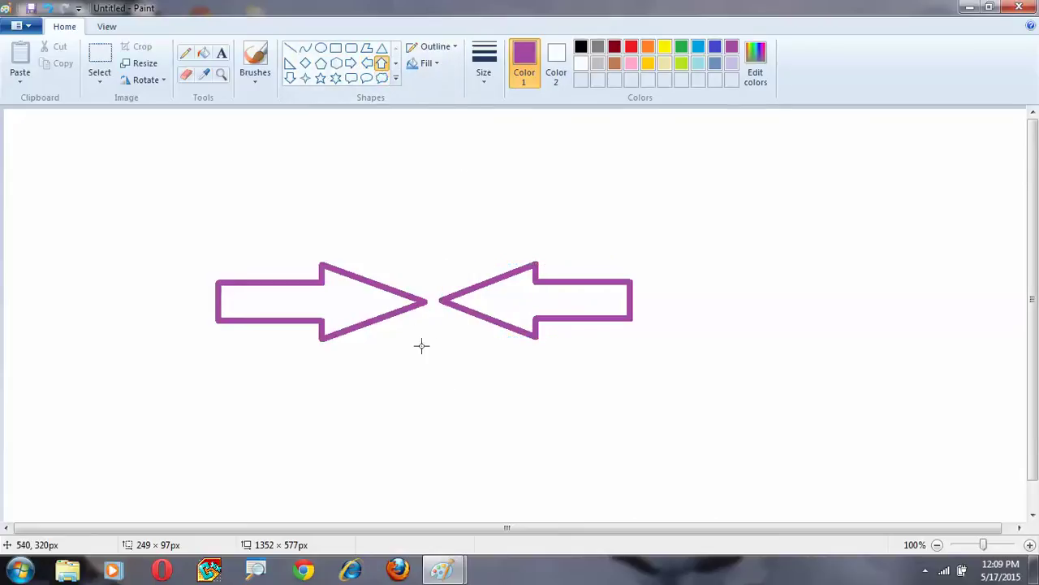
drag(415, 327, 524, 493)
drag(470, 441, 433, 440)
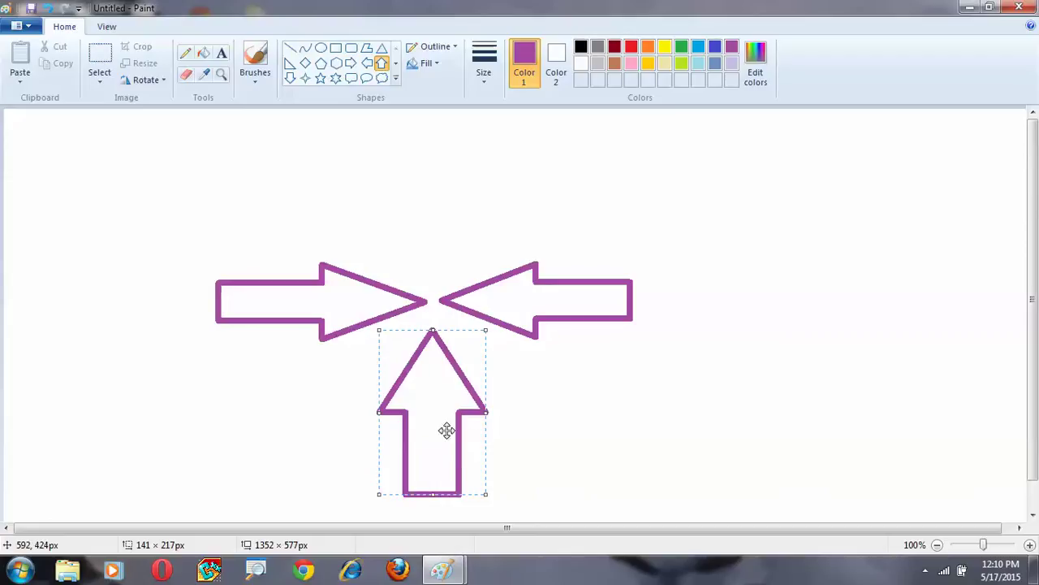
drag(431, 420, 431, 415)
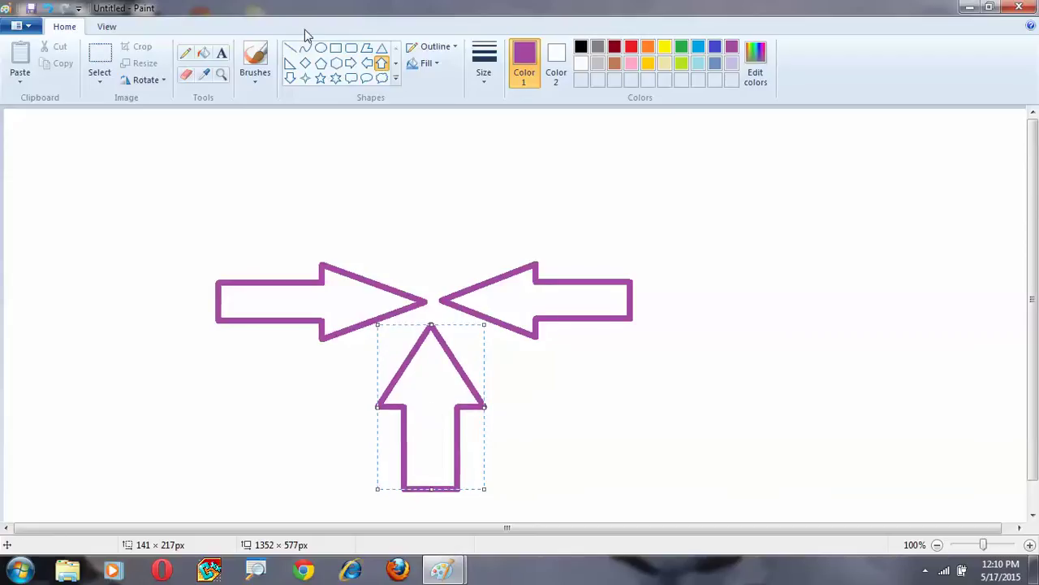
- Draw a purple down arrow, resize it to about 129 × 194 px, and center it above the tips of the horizontal arrows
click(290, 78)
drag(384, 127, 471, 258)
mouse_move(443, 195)
mouse_down()
mouse_move(432, 210)
mouse_move(442, 208)
mouse_up()
drag(477, 152, 492, 132)
drag(442, 168, 434, 168)
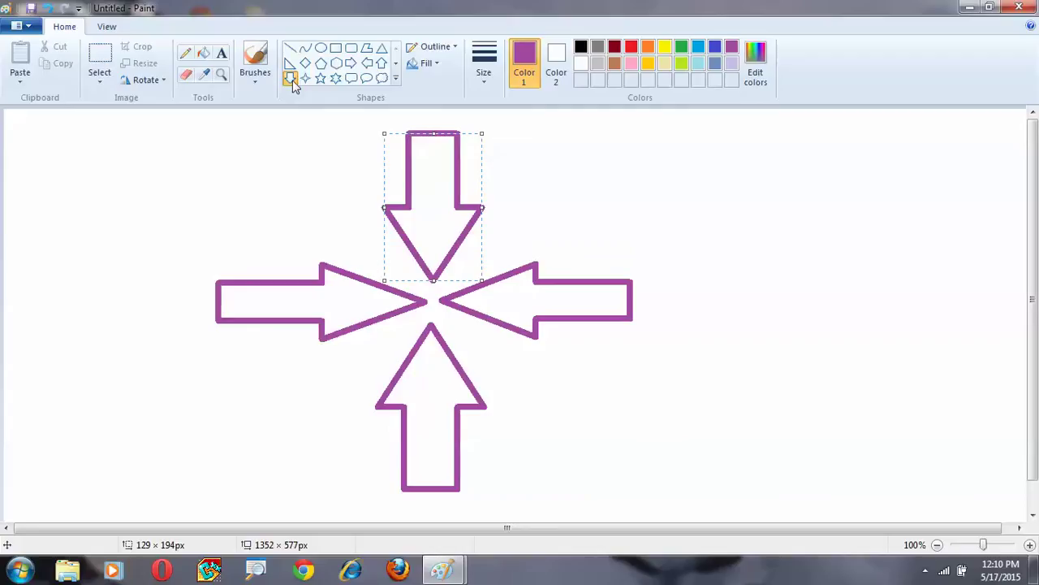
click(510, 207)
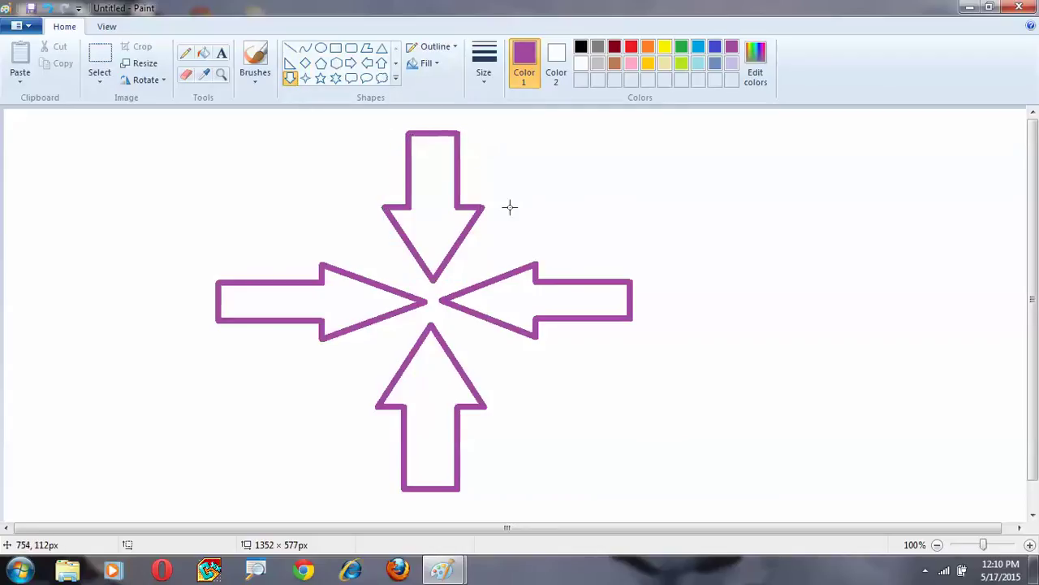
- Fill the down arrow with red, the left arrow with orange, the up arrow with yellow and the right arrow with lime
click(204, 59)
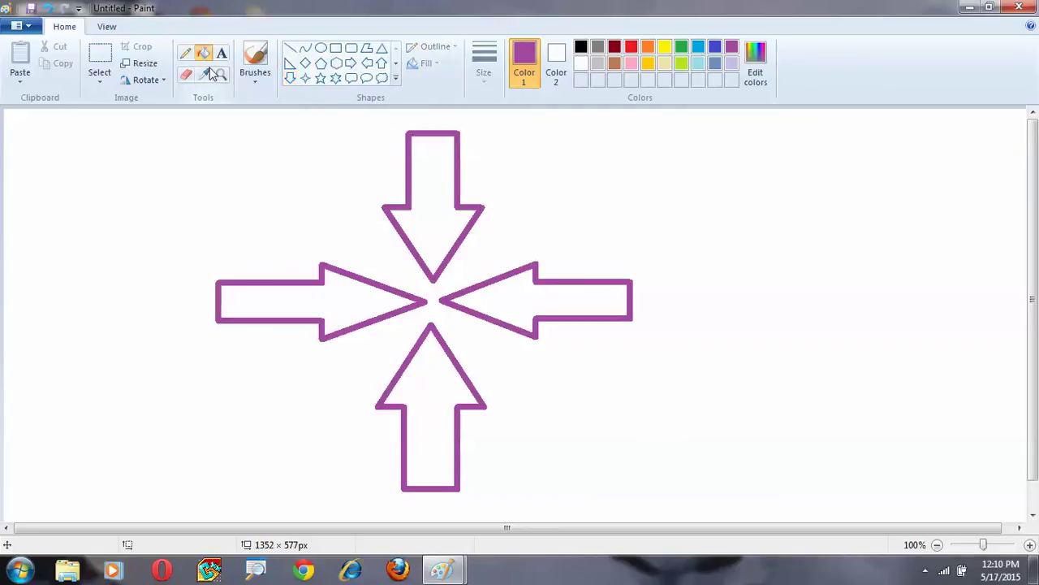
click(632, 47)
click(436, 184)
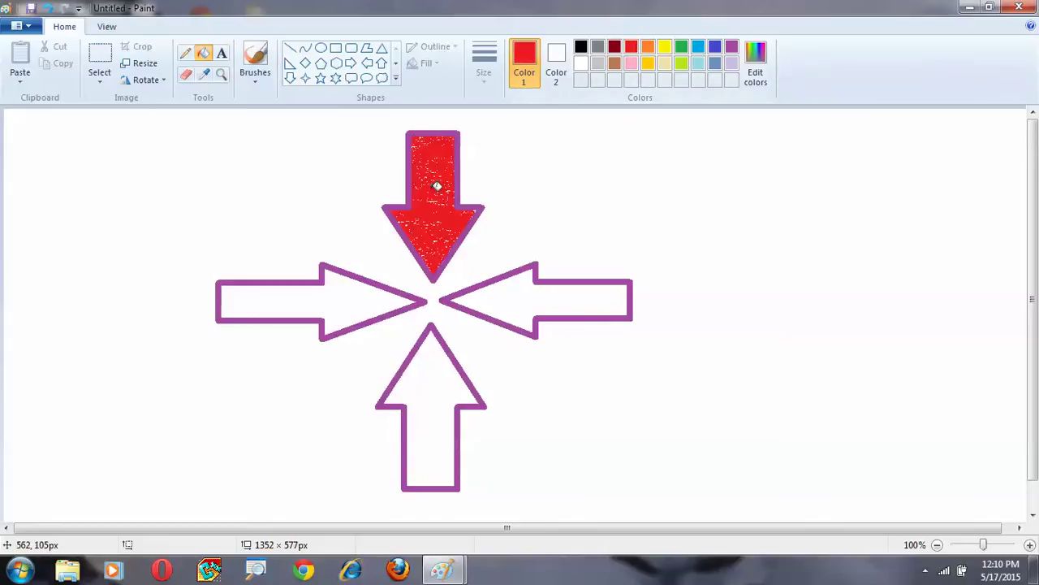
click(648, 47)
click(543, 294)
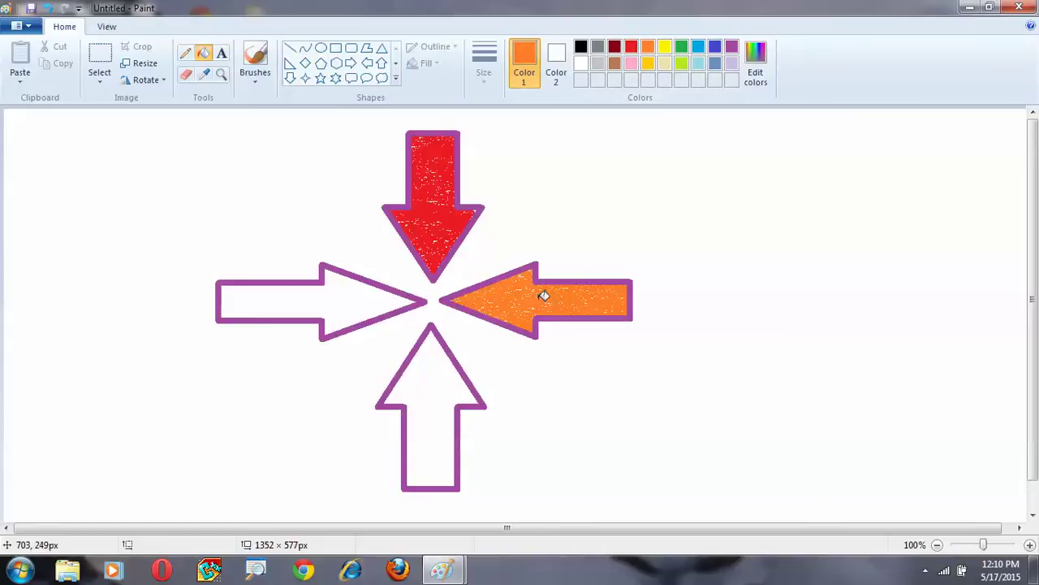
click(664, 47)
click(413, 418)
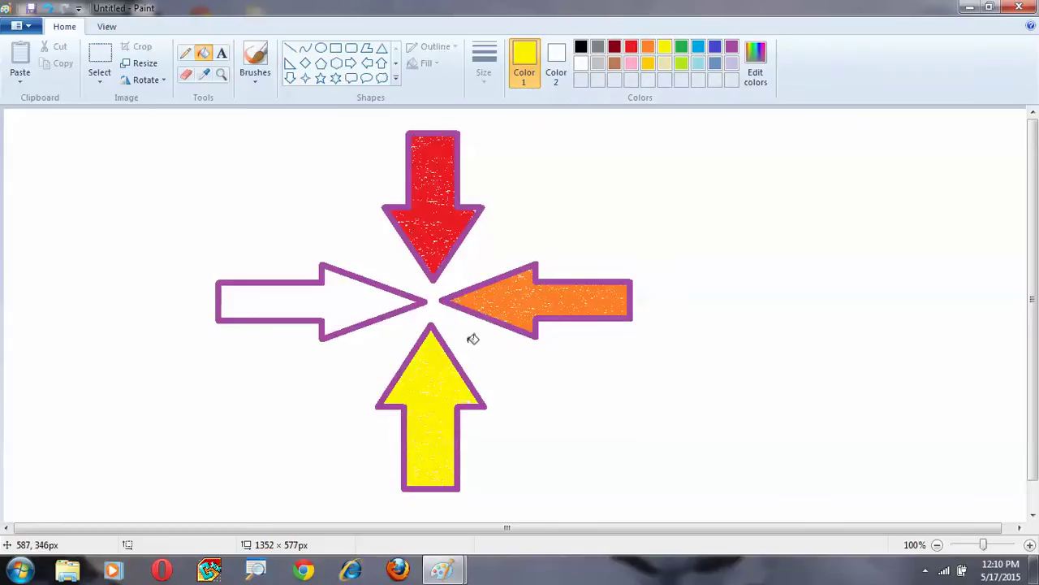
click(682, 63)
click(290, 309)
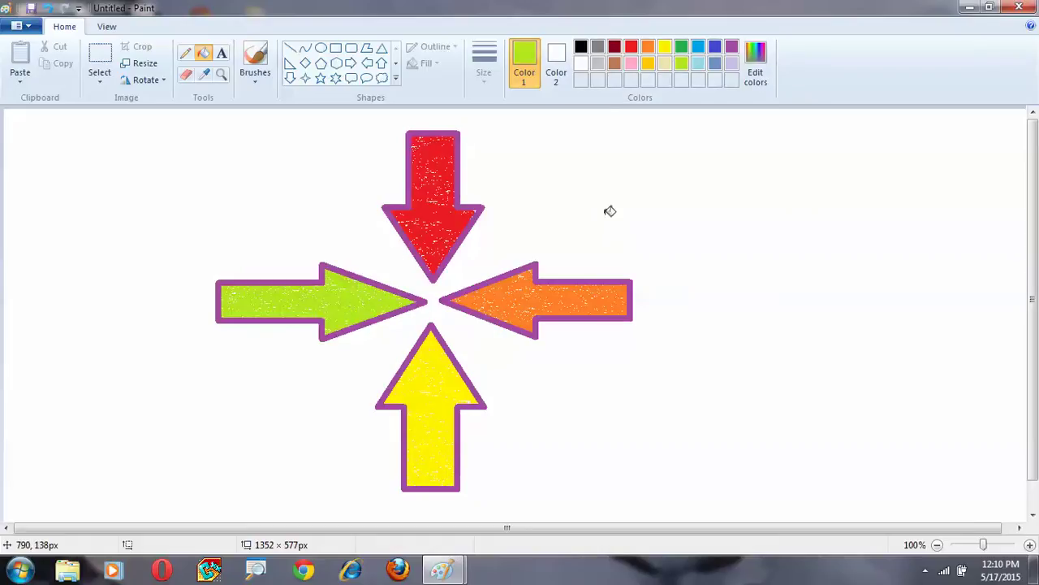
- Clear the canvas by selecting and deleting the four filled arrows
key(ctrl+a)
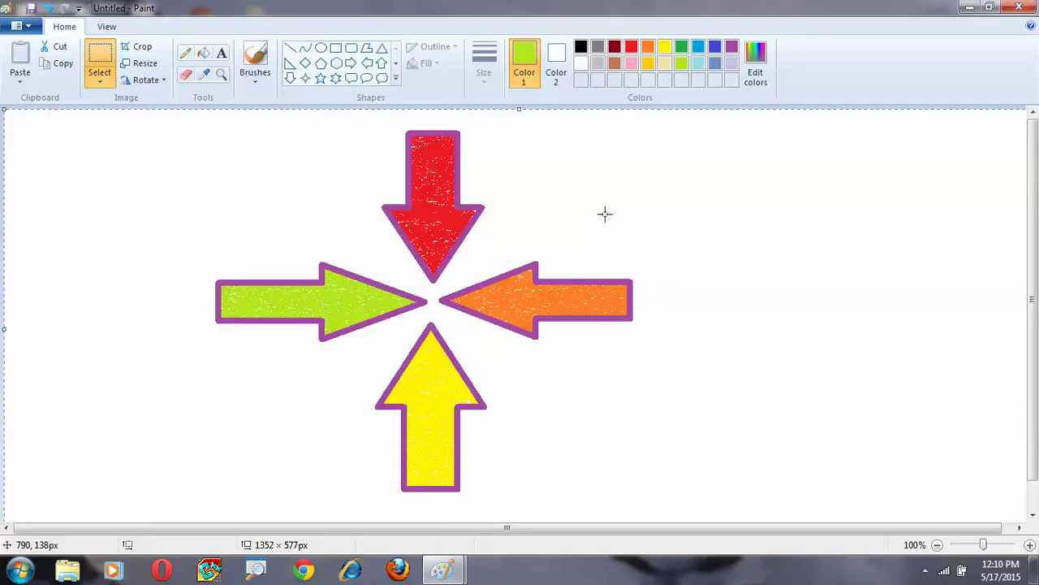
key(Delete)
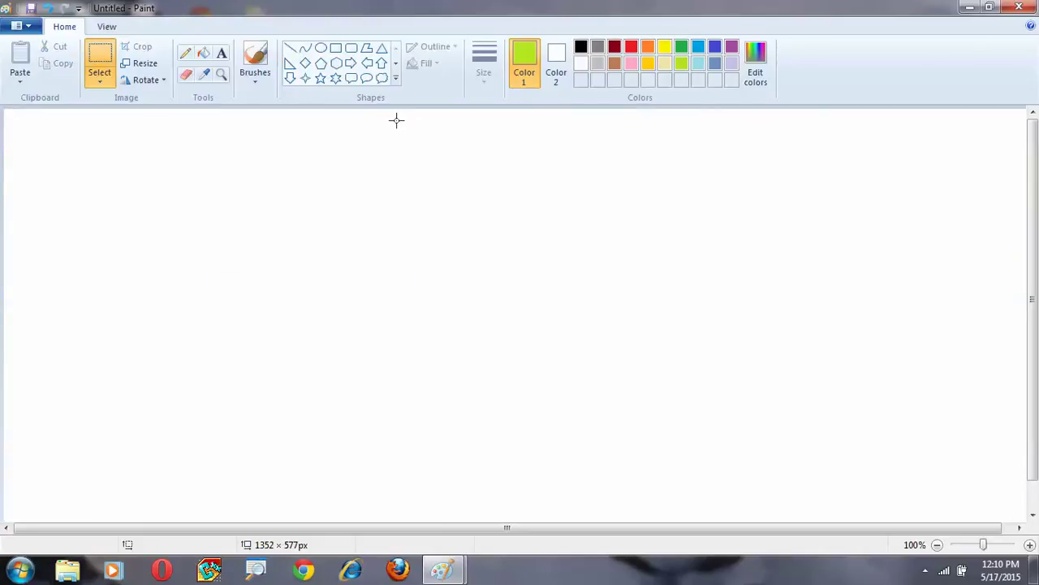
- Draw a lime four-point star and, beside it, a five-point star about 188 × 174 px
click(306, 79)
mouse_move(240, 157)
mouse_down()
mouse_move(309, 246)
mouse_move(380, 297)
mouse_up()
click(321, 80)
drag(463, 160, 609, 294)
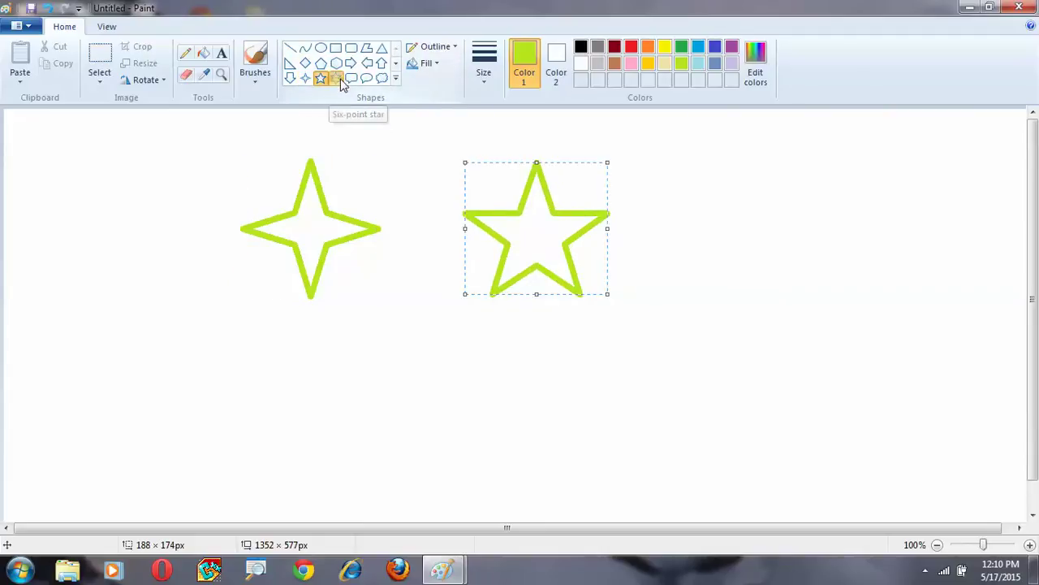
- Draw a lime six-point star about 207 × 203 px and move it lower, away from the five-point star
click(336, 79)
drag(671, 173, 830, 330)
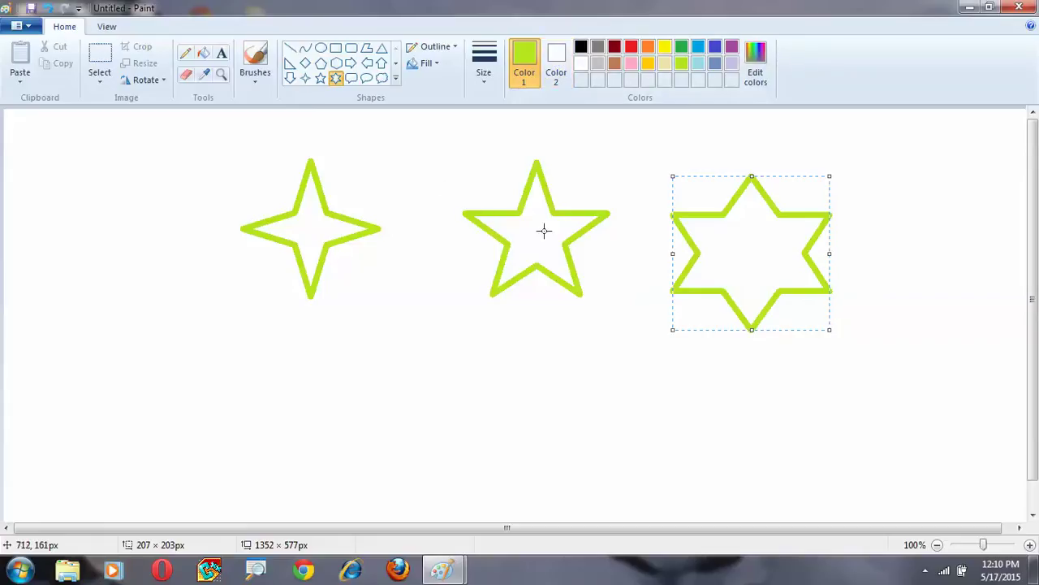
drag(726, 227, 763, 332)
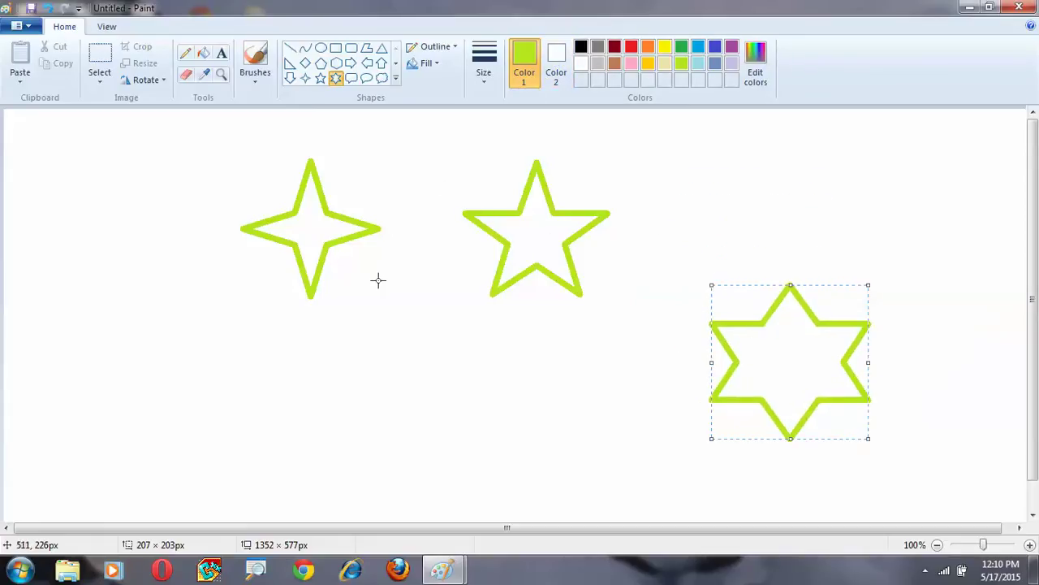
drag(306, 255, 301, 237)
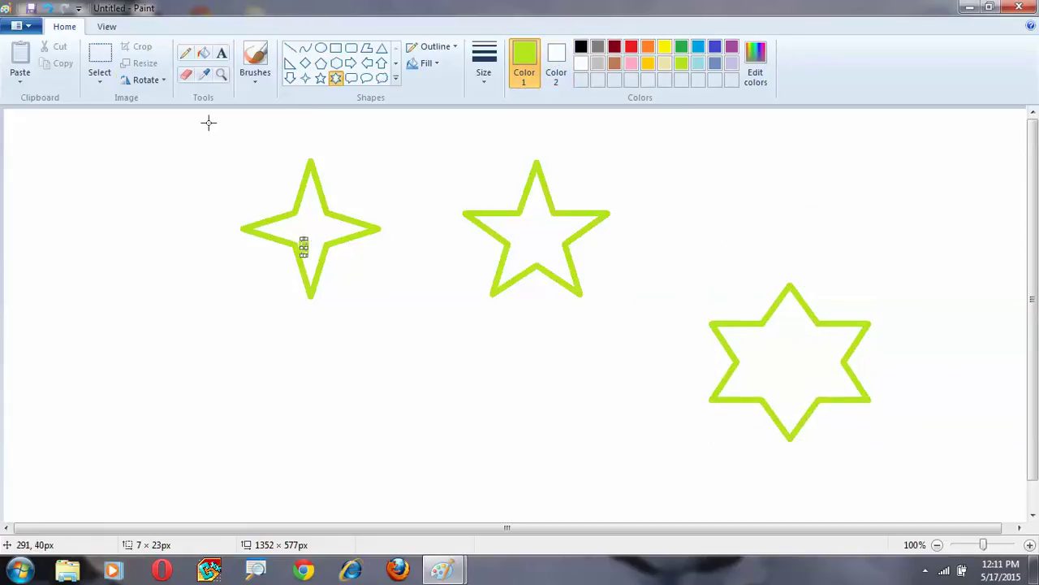
- Select the four-point star with a rectangular selection and move it up and to the left on the canvas
click(100, 61)
drag(232, 128, 430, 349)
drag(373, 295, 299, 262)
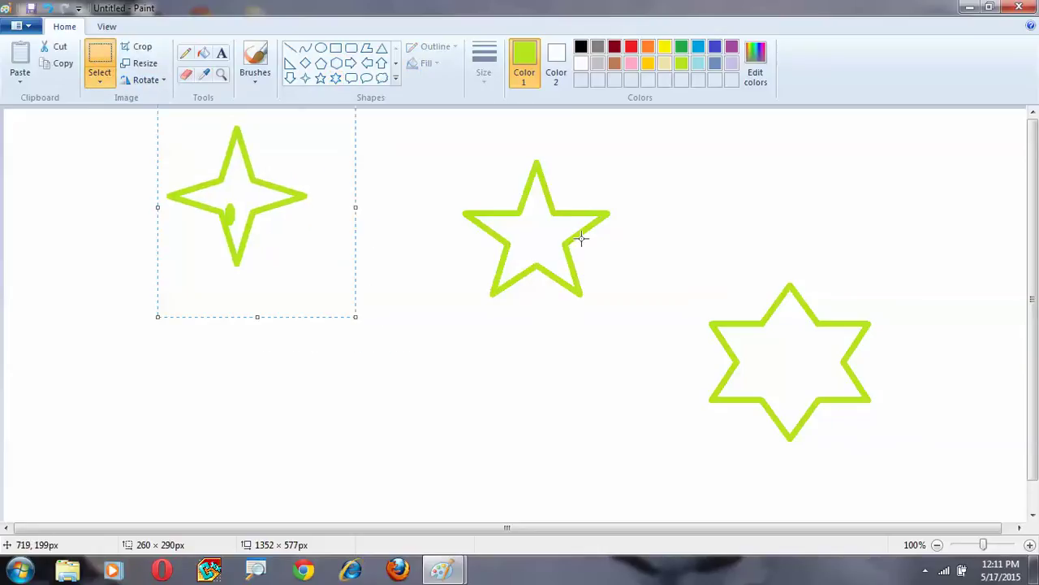
click(466, 150)
mouse_move(444, 154)
mouse_down()
mouse_move(538, 297)
mouse_move(609, 346)
mouse_up()
mouse_move(557, 271)
mouse_down()
mouse_move(517, 297)
mouse_move(543, 295)
mouse_up()
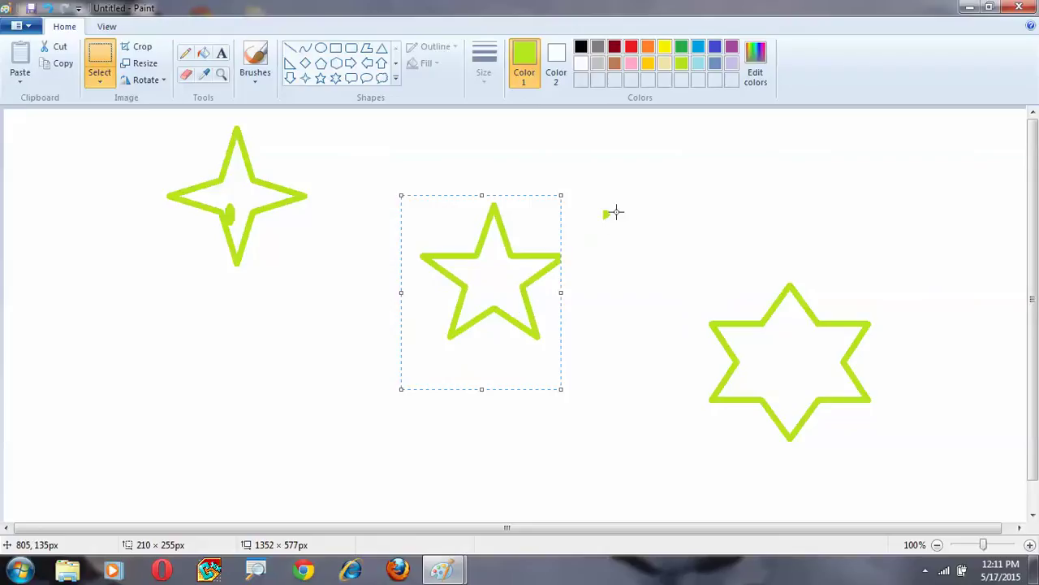
key(ctrl+z)
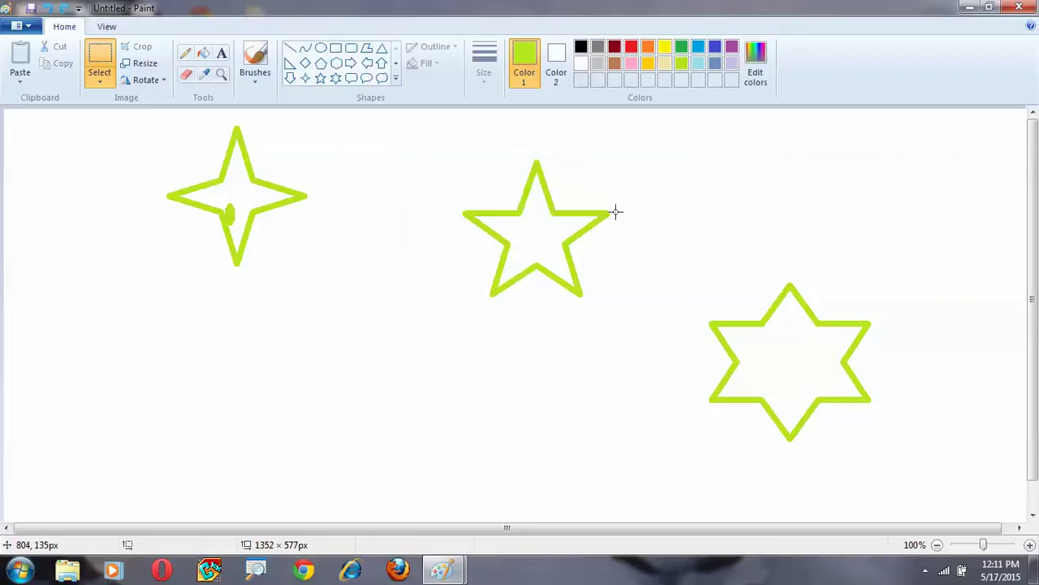
- Select the whole five-point star and move it down and to the left, and clear all three stars from the canvas
drag(627, 350, 670, 367)
drag(545, 271, 498, 313)
click(344, 226)
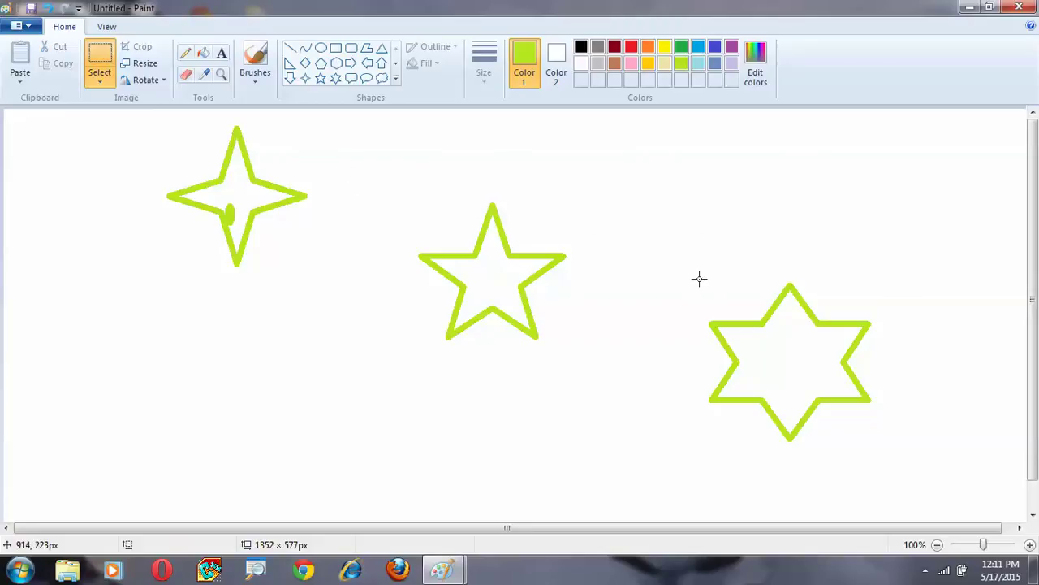
key(ctrl+a)
key(Delete)
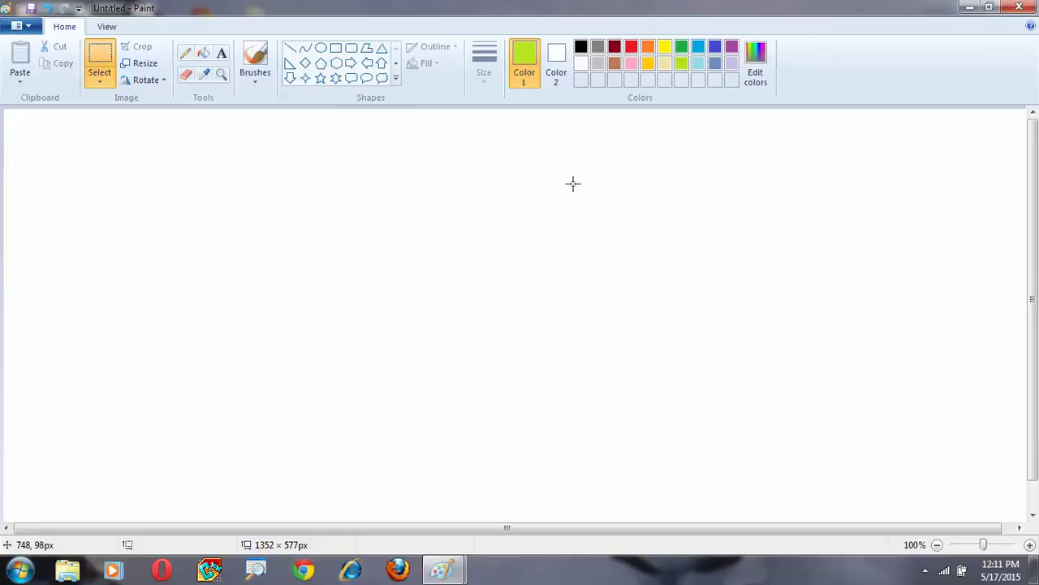
- Draw a lime rounded rectangular callout in the canvas's upper left and resize it to about 220 × 159 px
click(350, 84)
drag(191, 160, 354, 298)
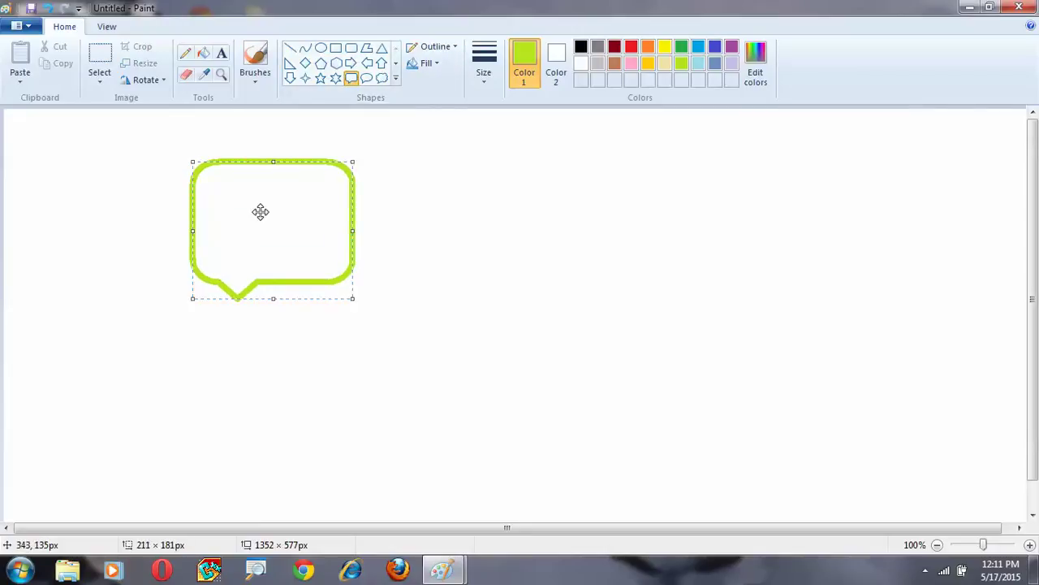
mouse_move(355, 301)
mouse_down()
mouse_move(285, 284)
mouse_move(304, 269)
mouse_move(359, 306)
mouse_move(360, 282)
mouse_up()
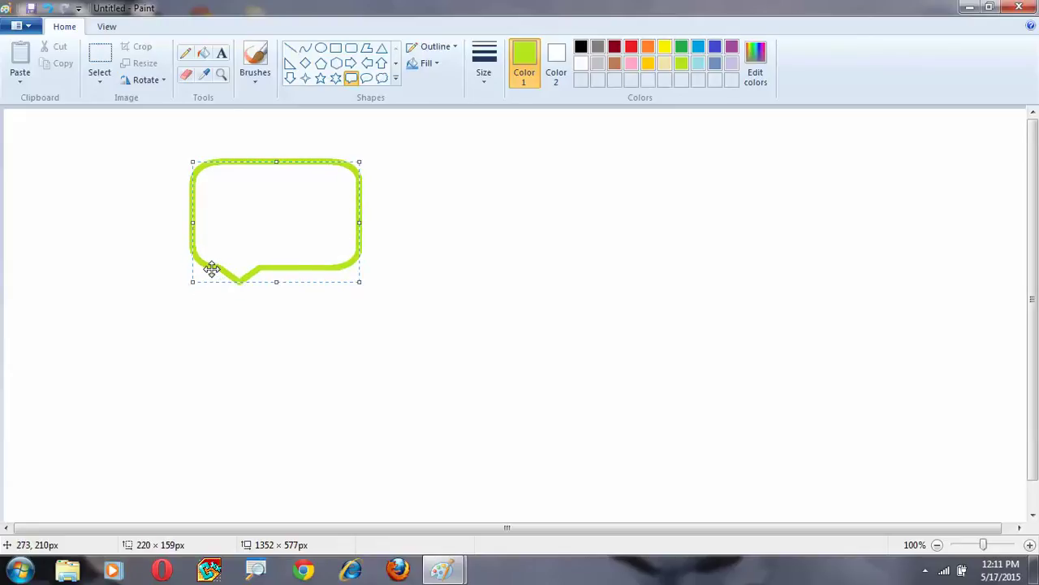
- Draw a lime oval callout about 258 × 159 px near the canvas's middle and a cloud callout about 304 × 171 px below the rounded callout
click(366, 81)
drag(728, 221, 526, 339)
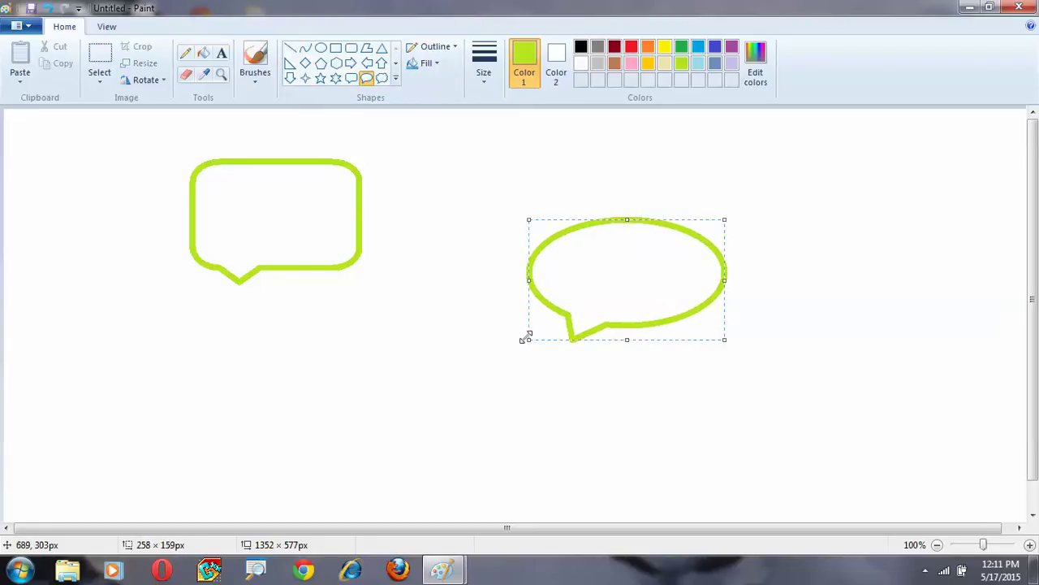
click(384, 85)
drag(437, 284, 203, 448)
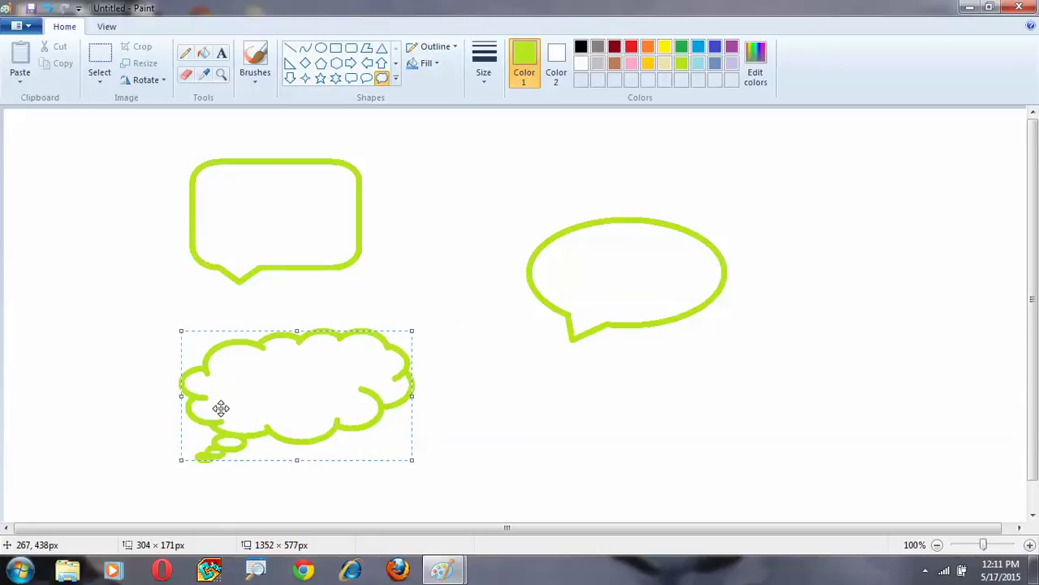
- Draw a lime heart about 224 × 293 px to the right of the oval callout
click(397, 80)
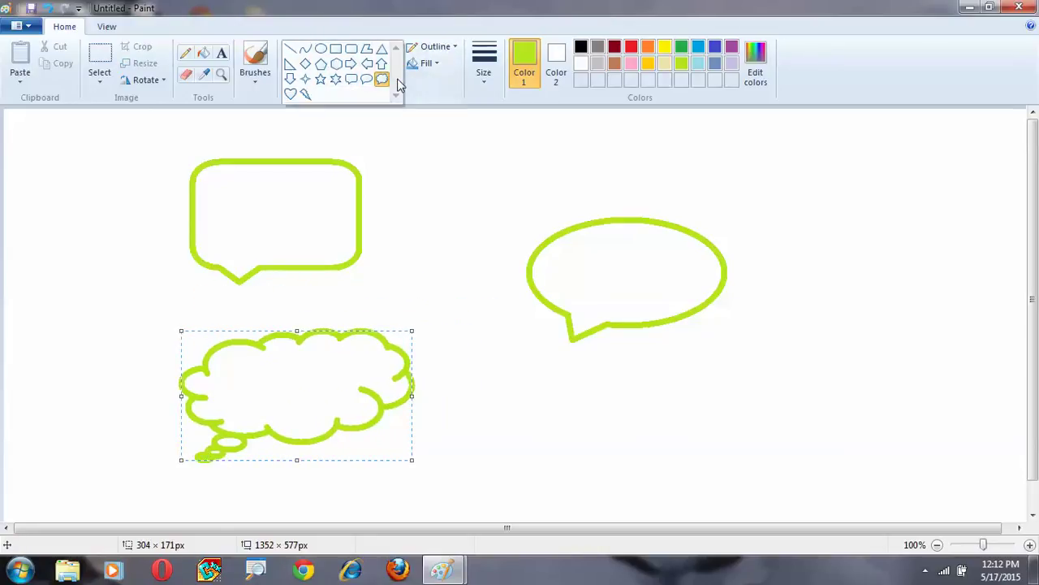
click(290, 95)
drag(786, 174, 956, 398)
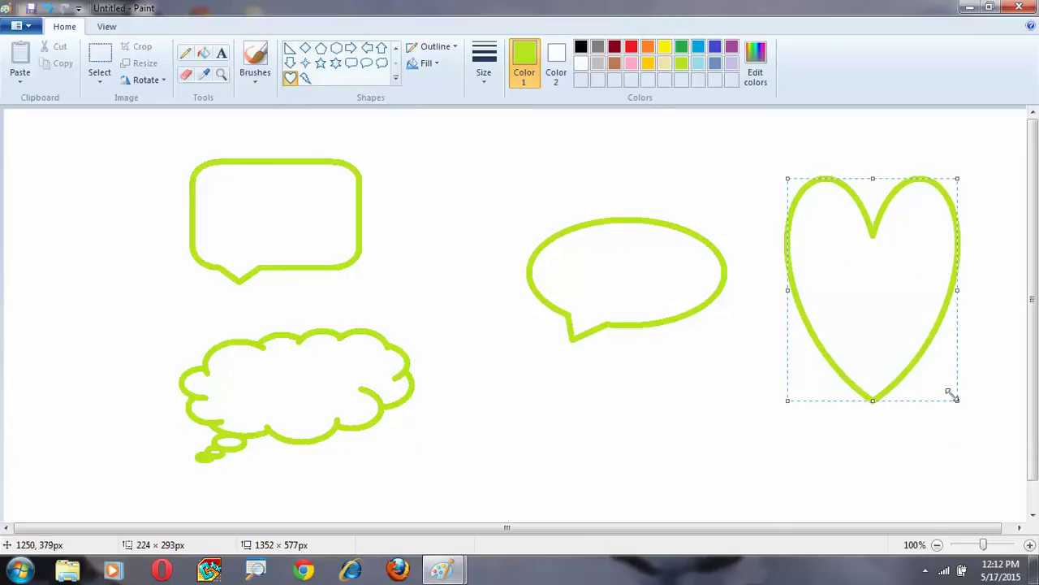
- Fill the heart with red and the oval callout with pink
click(203, 55)
click(632, 46)
click(902, 262)
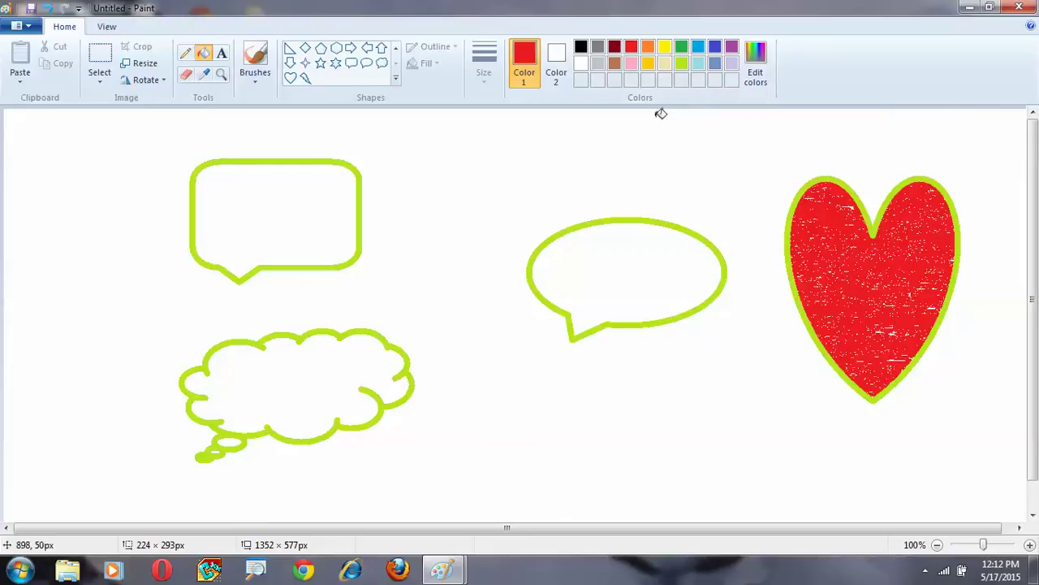
click(632, 63)
click(632, 232)
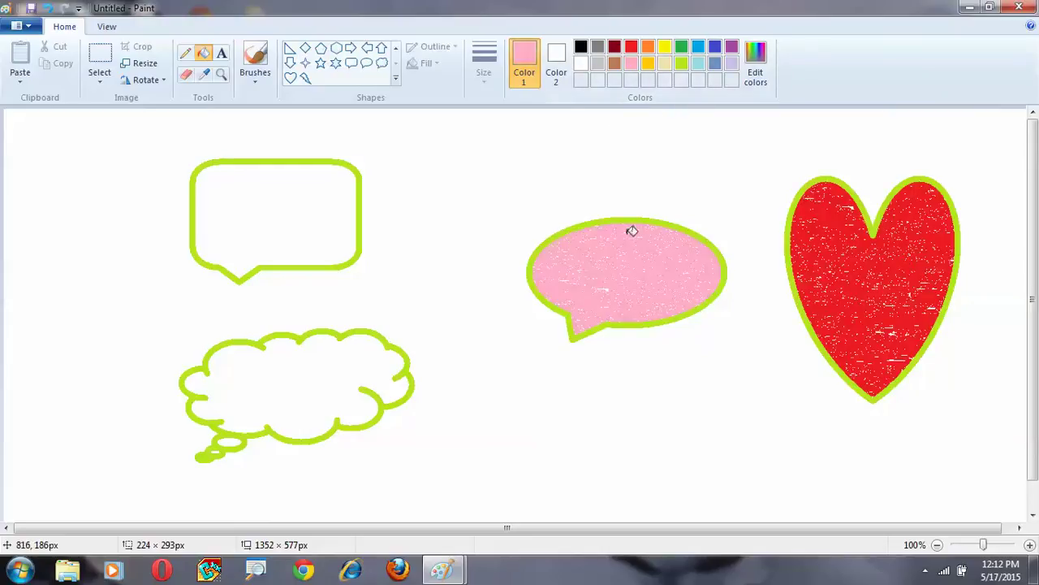
- Fill the rounded rectangular callout with light turquoise and the cloud callout with turquoise blue
click(682, 63)
click(699, 64)
click(354, 172)
click(699, 46)
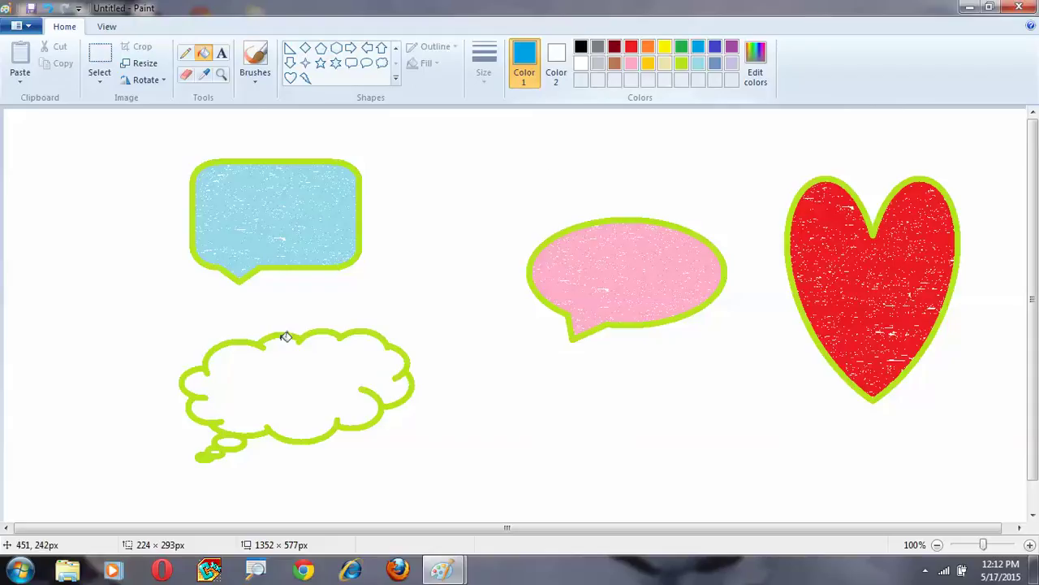
click(258, 352)
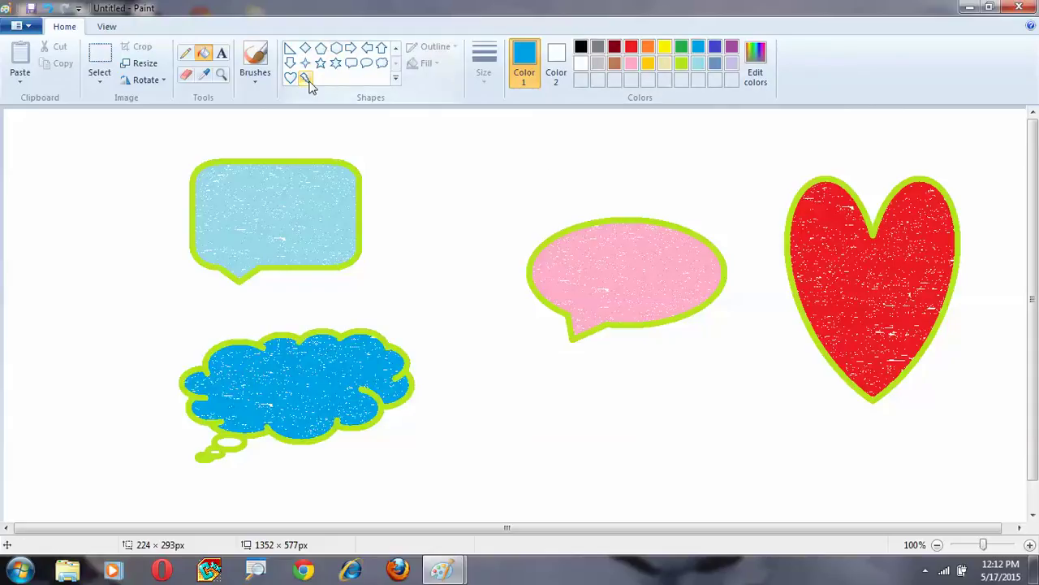